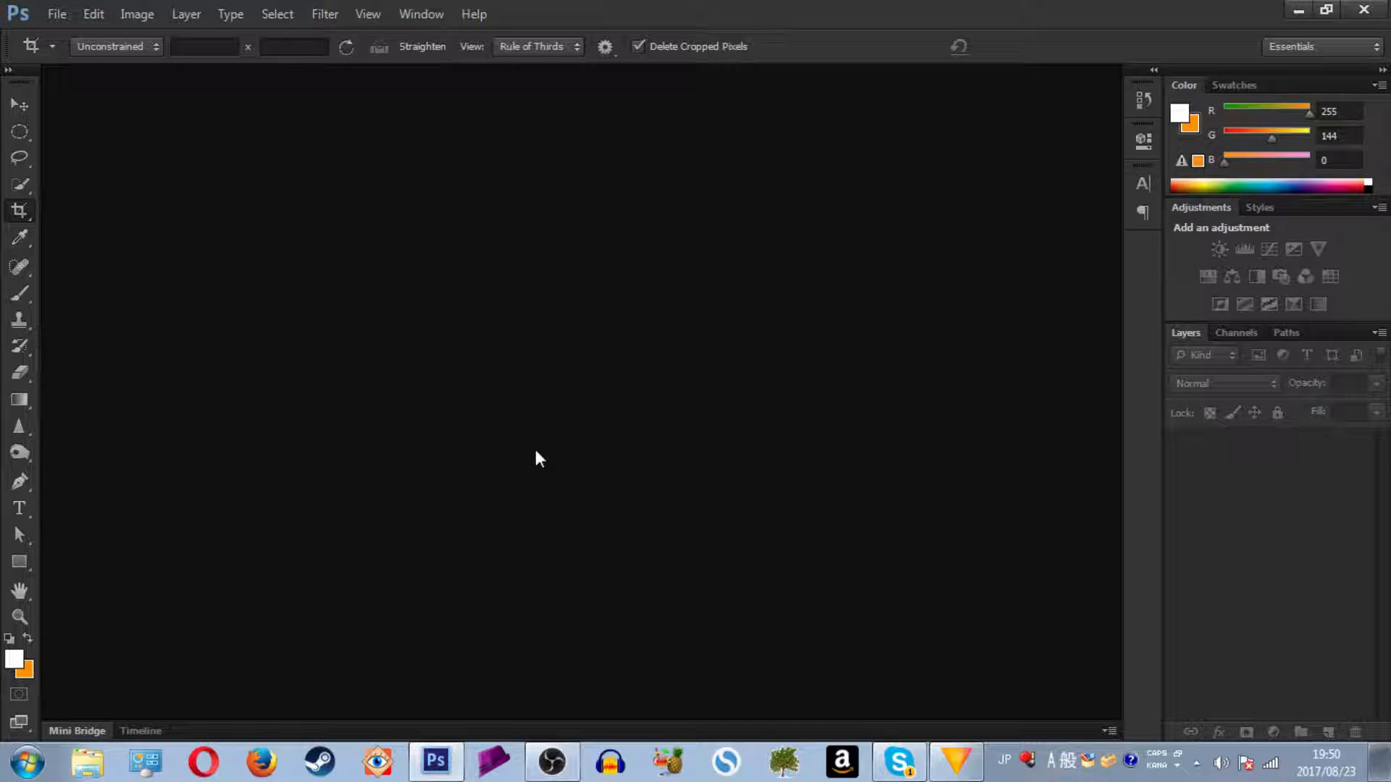
# Create a new 1280 x 720 pixel document named Turtorial with a resolution of 300 pixels/inch
pyautogui.click(57, 16)
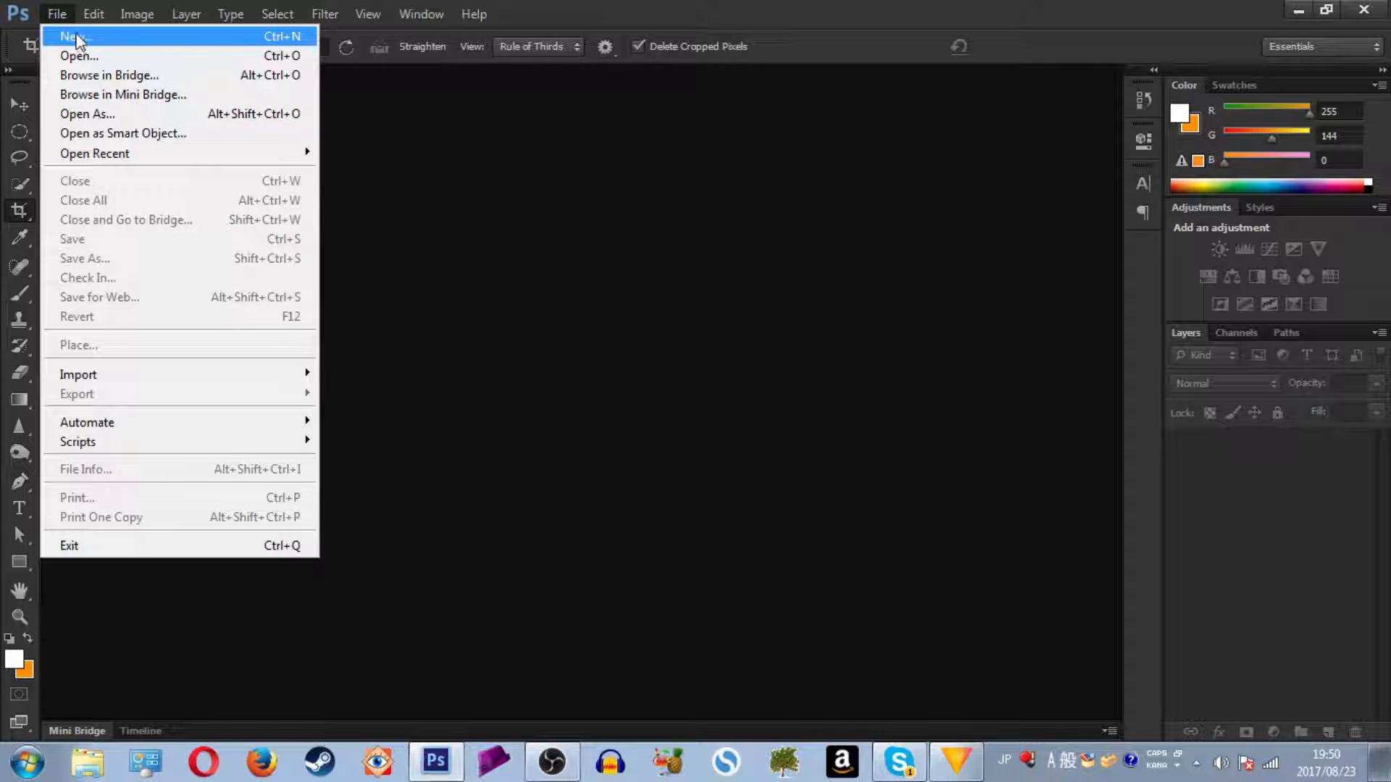
pyautogui.click(77, 38)
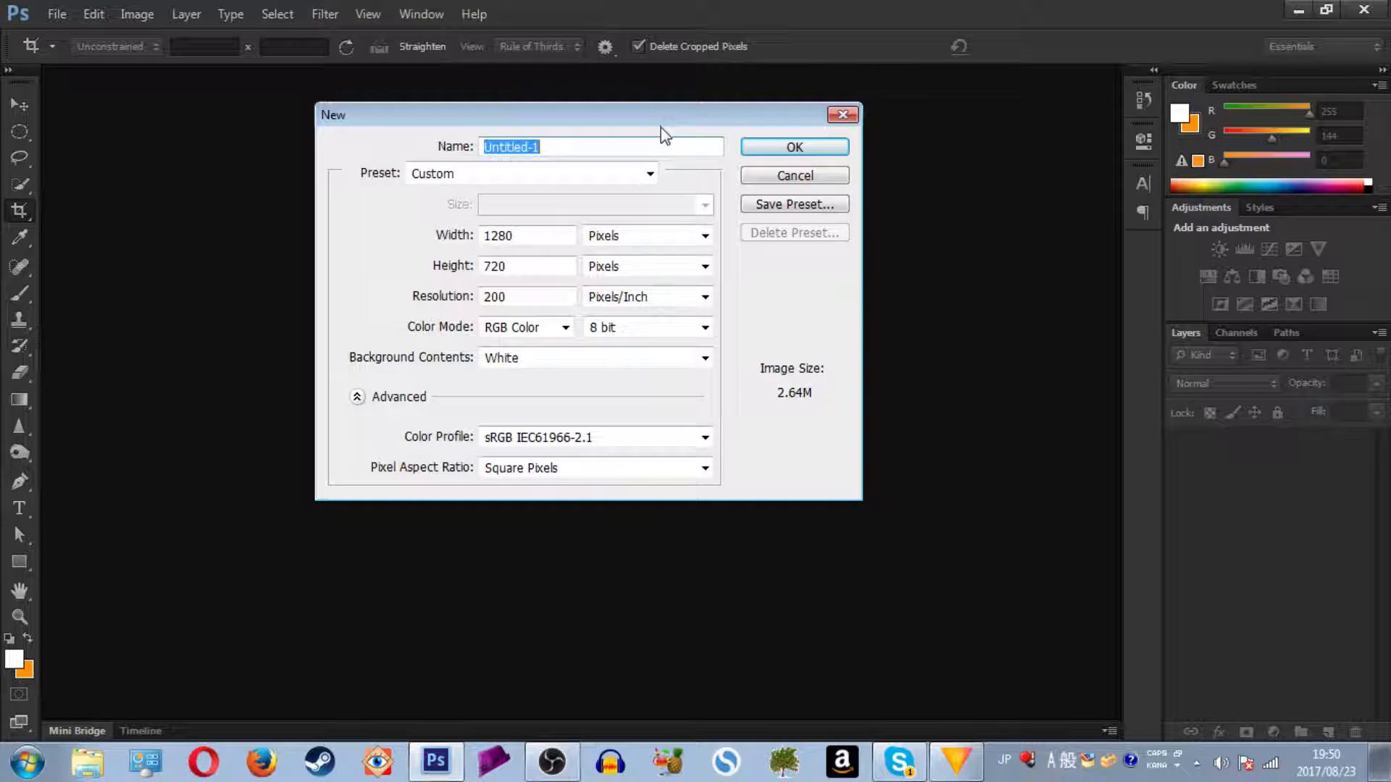
pyautogui.moveTo(640, 121); pyautogui.dragTo(678, 123)
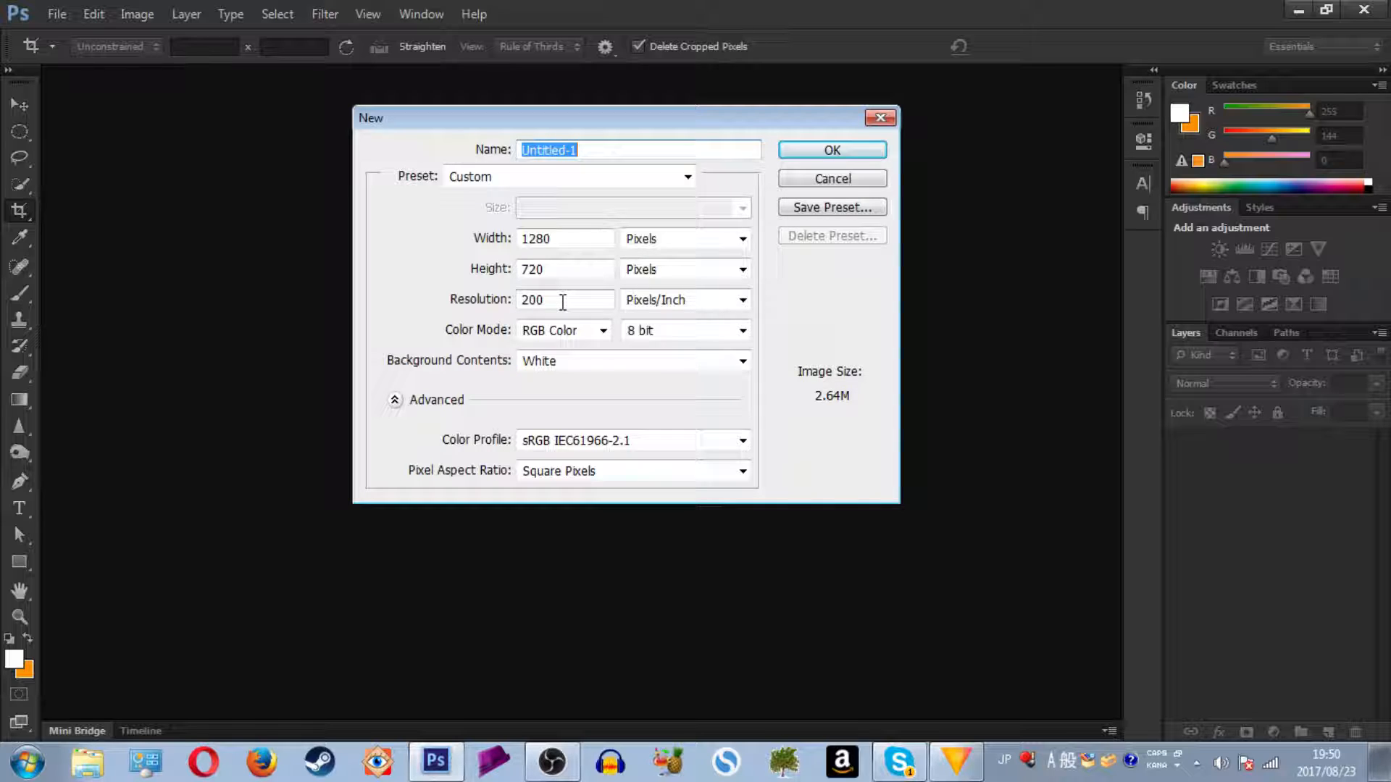
pyautogui.moveTo(562, 302); pyautogui.dragTo(461, 299)
pyautogui.write('300')
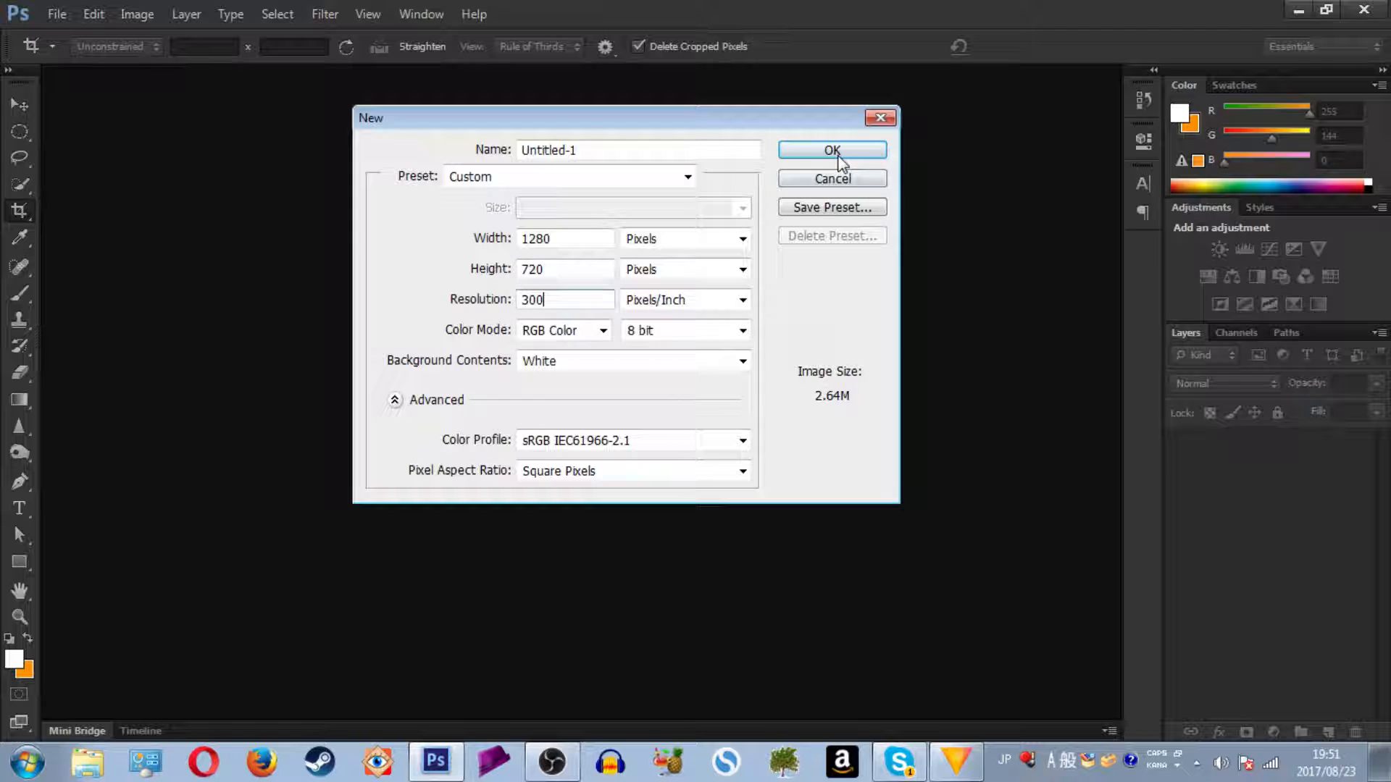
pyautogui.moveTo(605, 150); pyautogui.dragTo(297, 145)
pyautogui.write('Turtorial')
pyautogui.hotkey('ctrl', 'a')
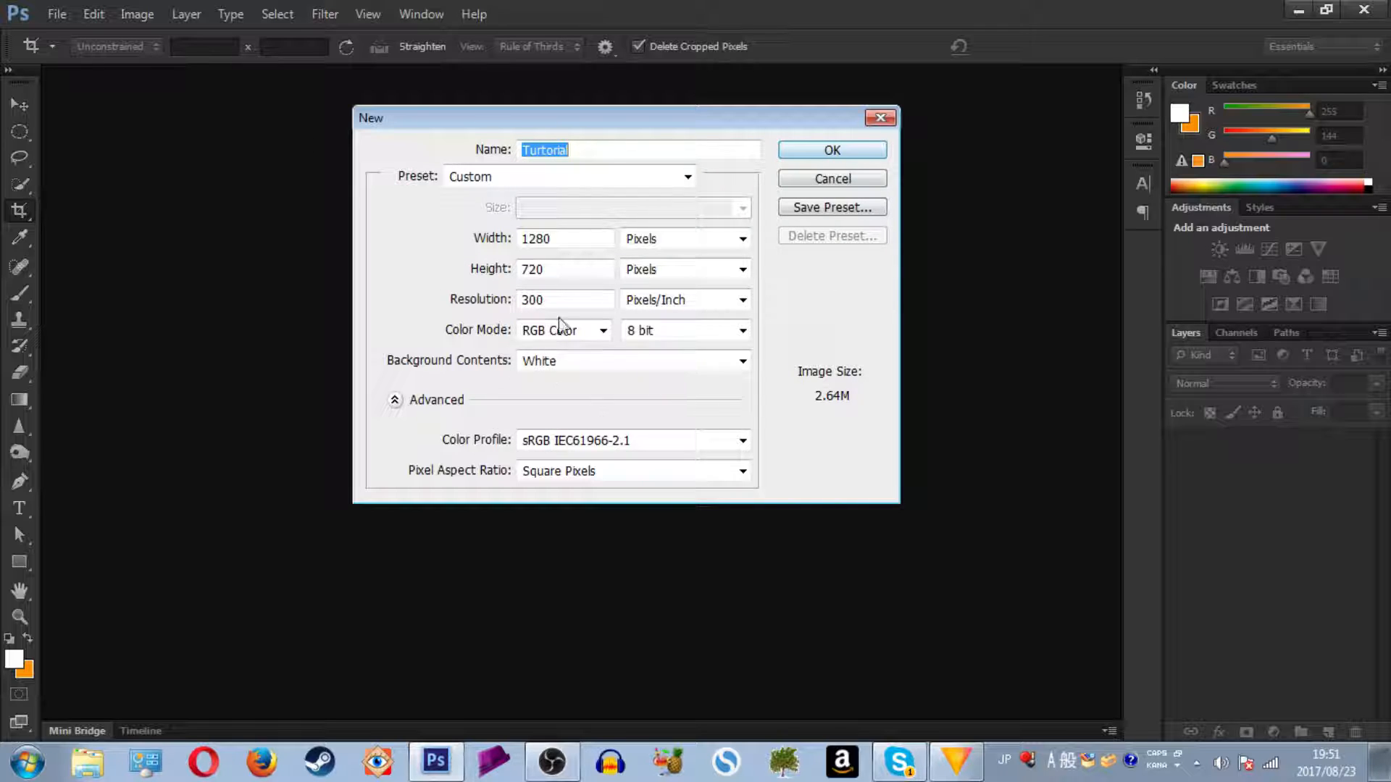
pyautogui.click(833, 149)
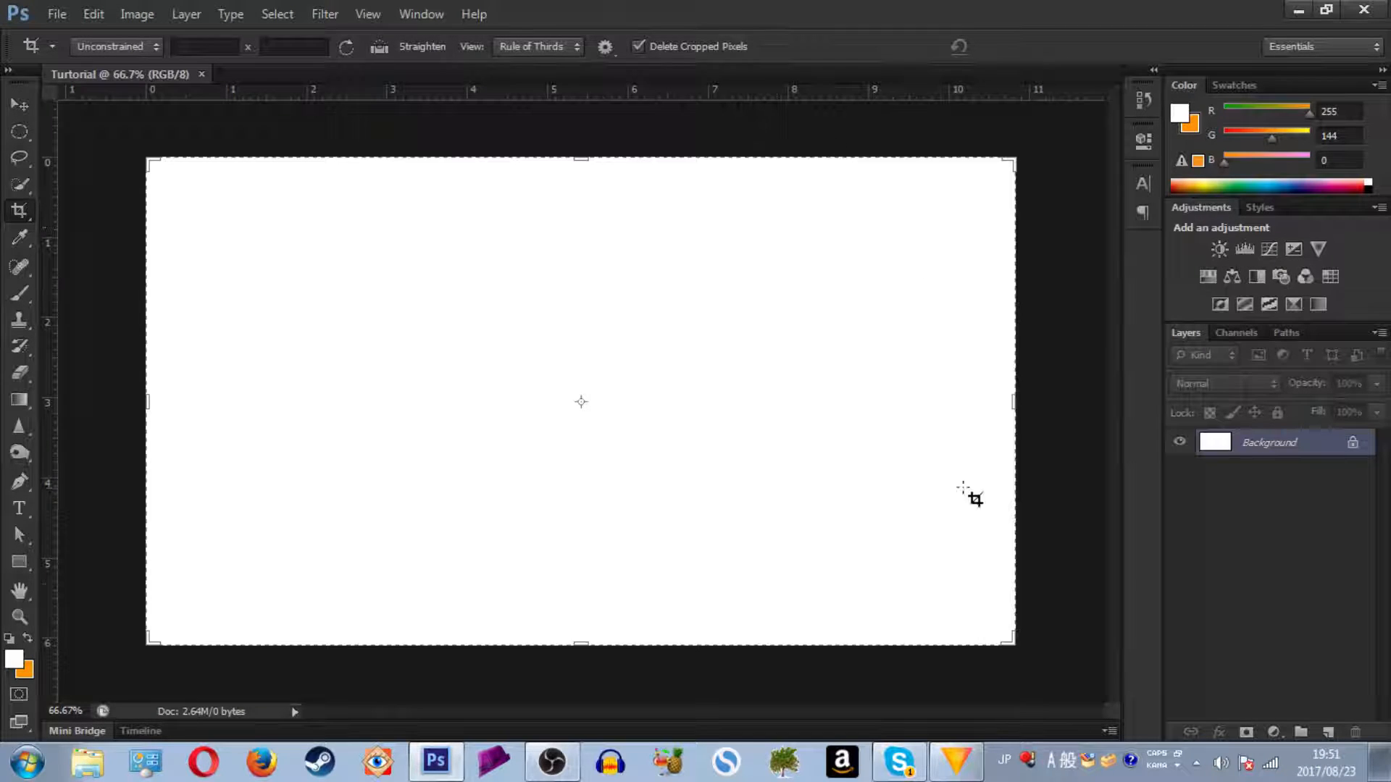
# Switch to Windows Explorer and locate the image "Space X lookin but.png" in the Desktop folder
pyautogui.press('v')
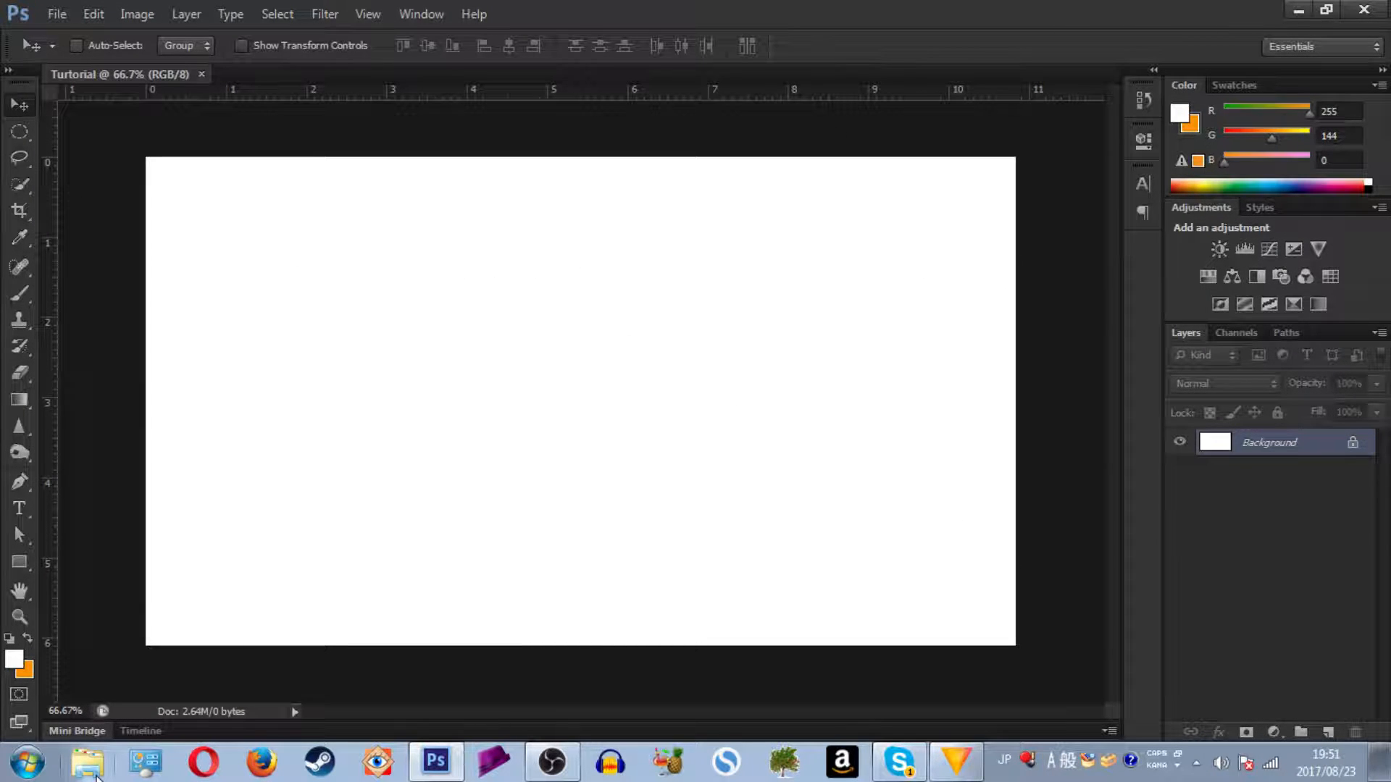
pyautogui.click(97, 777)
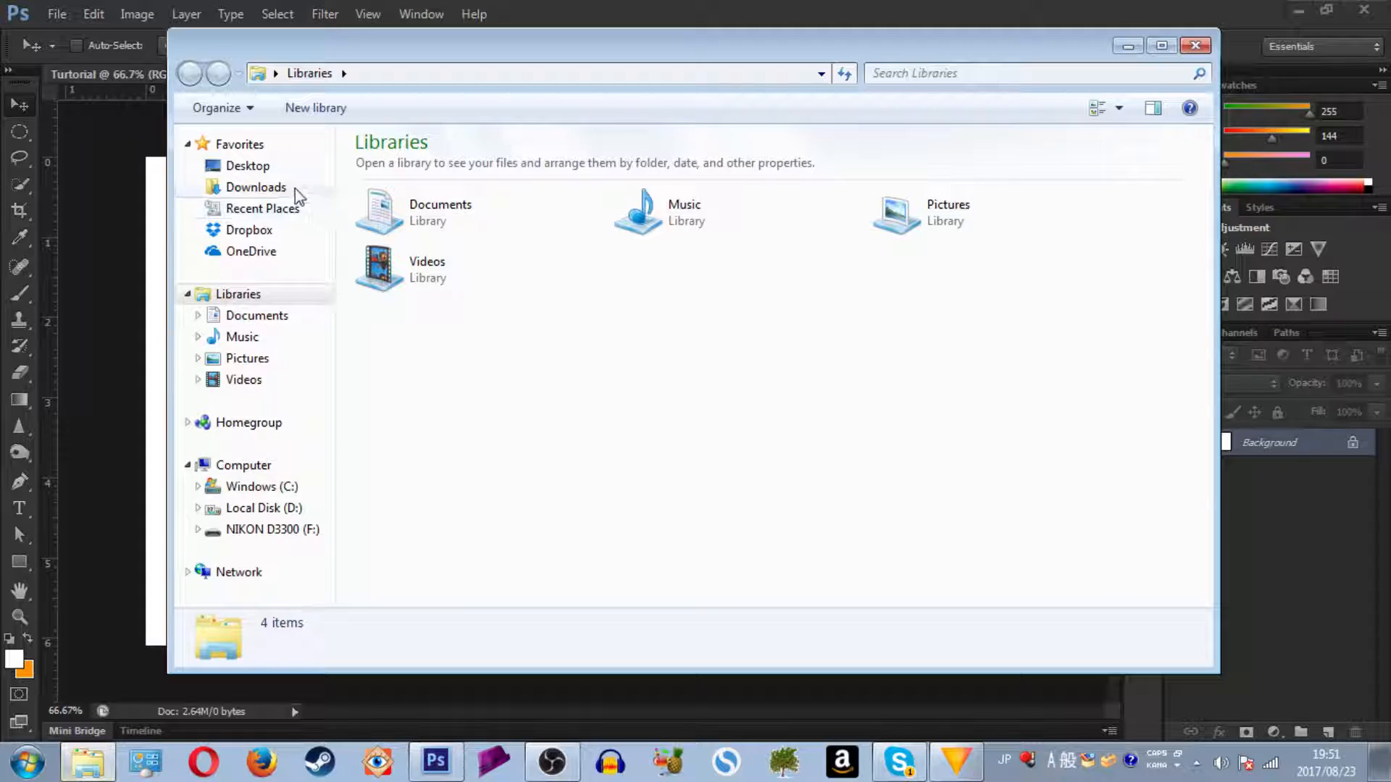
pyautogui.click(250, 165)
pyautogui.click(684, 420)
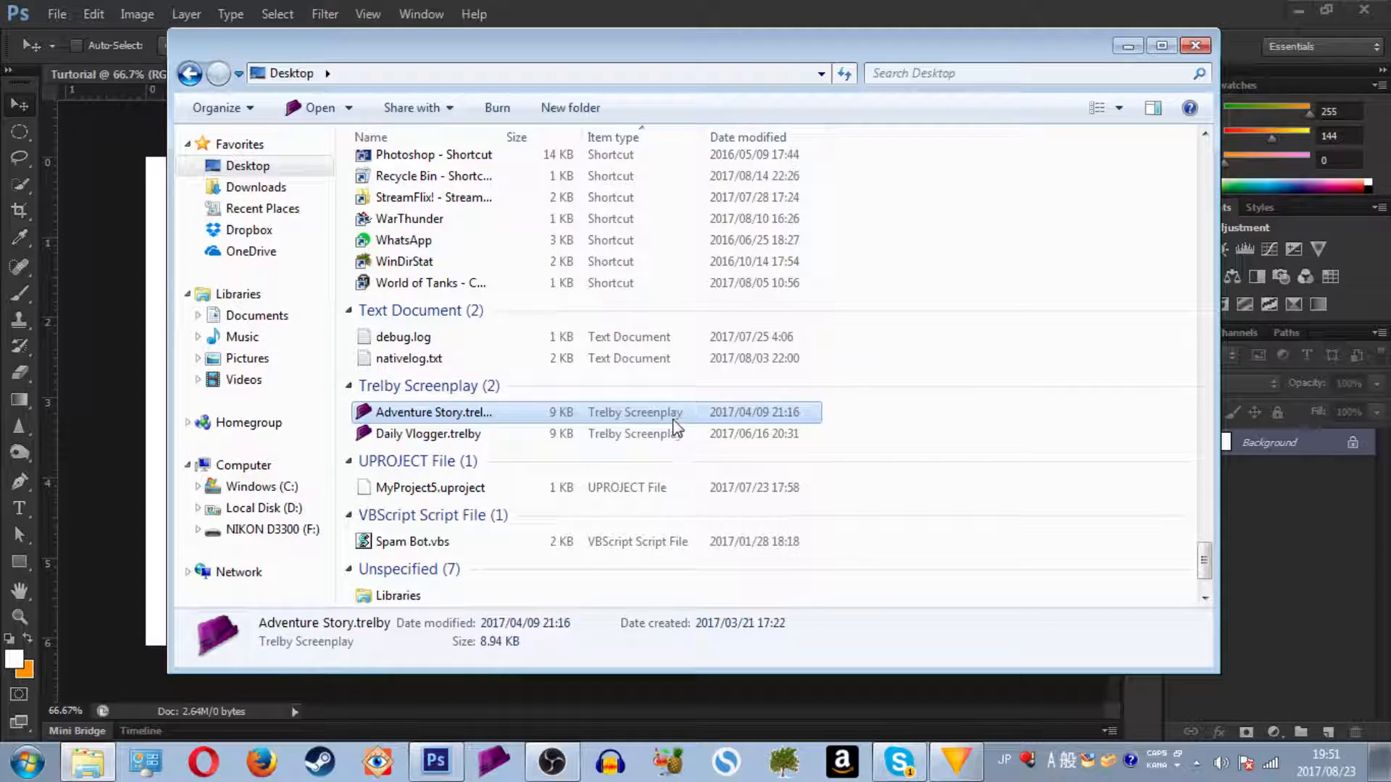
pyautogui.scroll(-2, 677, 425)
pyautogui.scroll(5, 670, 426)
pyautogui.scroll(15, 656, 419)
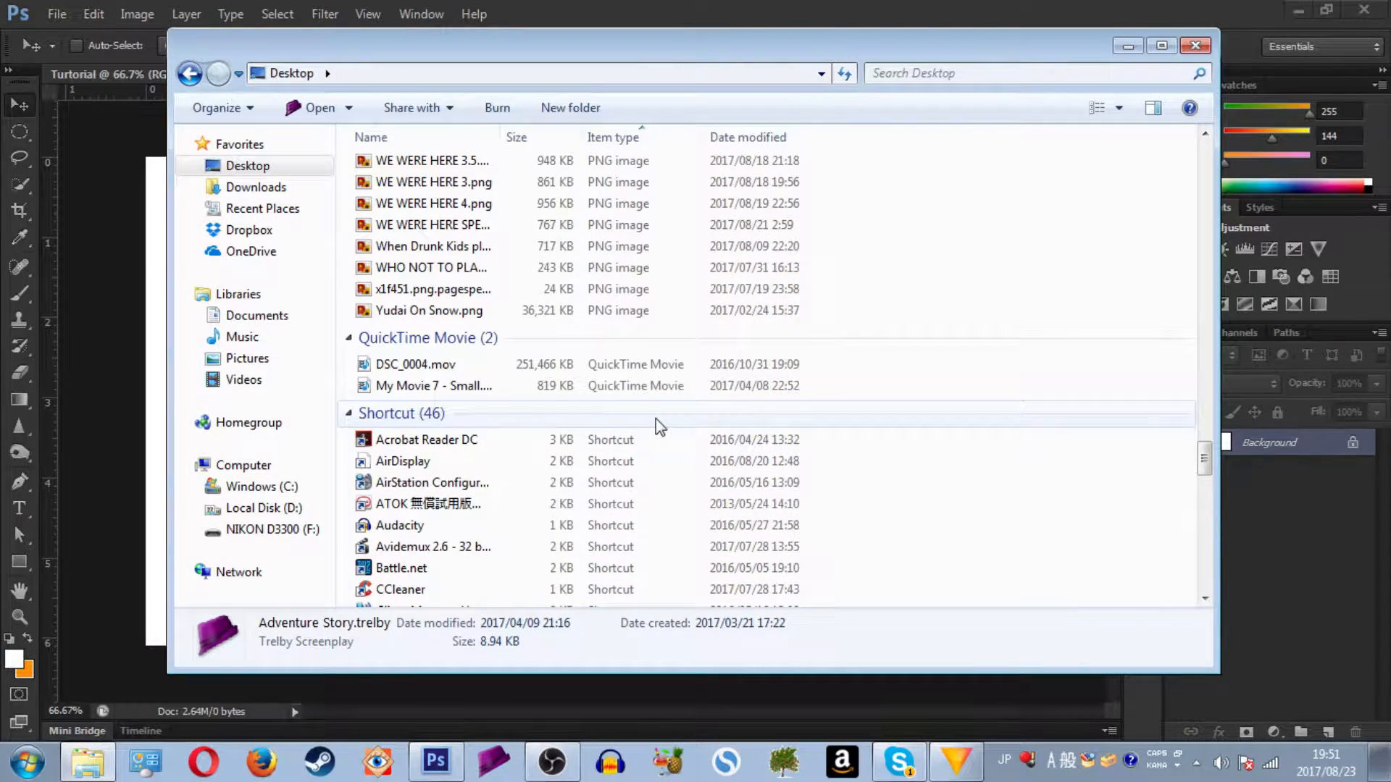
pyautogui.scroll(1, 648, 426)
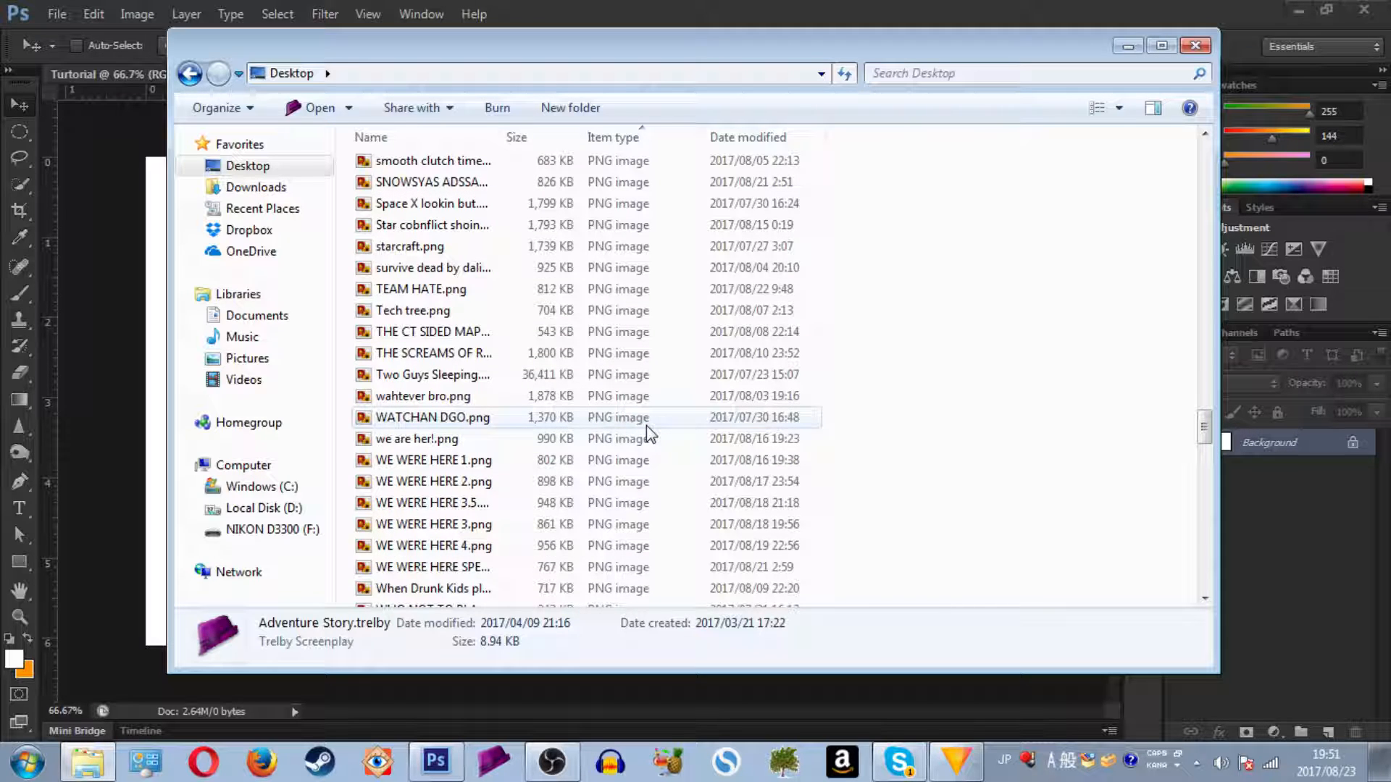
pyautogui.scroll(1, 702, 482)
pyautogui.scroll(1, 699, 491)
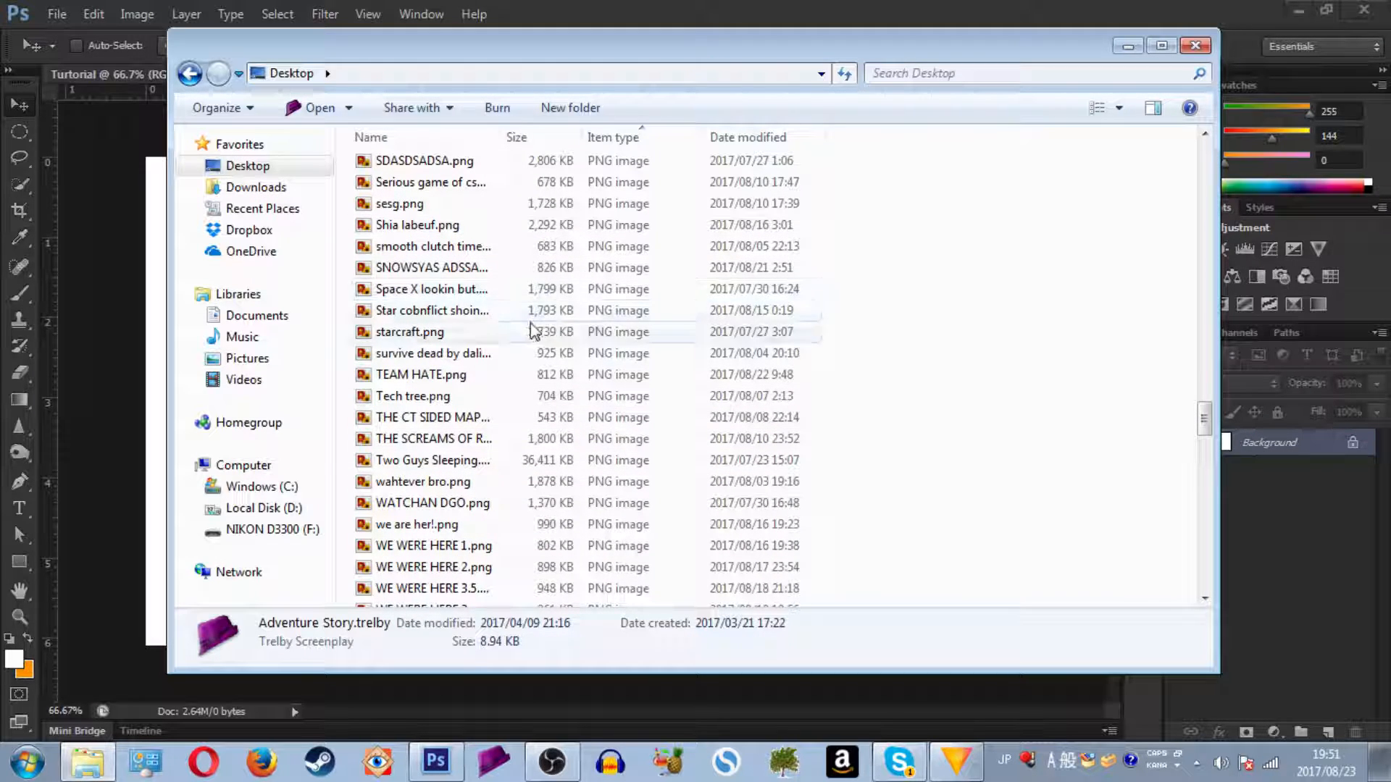
pyautogui.click(507, 294)
# Place "Space X lookin but.png" in the Turtorial document in Photoshop, scaled slightly beyond the canvas edges to fill it
pyautogui.moveTo(504, 43); pyautogui.dragTo(715, 36)
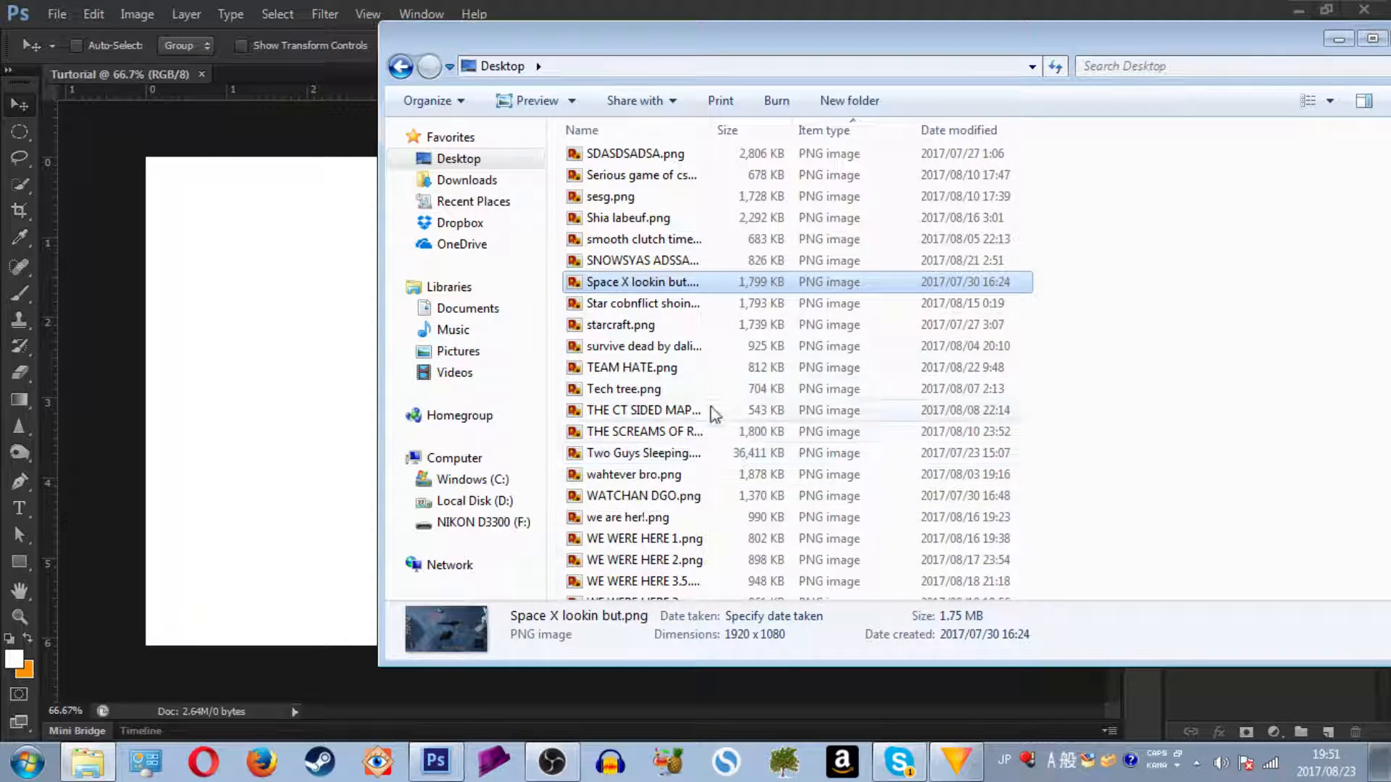
pyautogui.moveTo(681, 288); pyautogui.dragTo(210, 391)
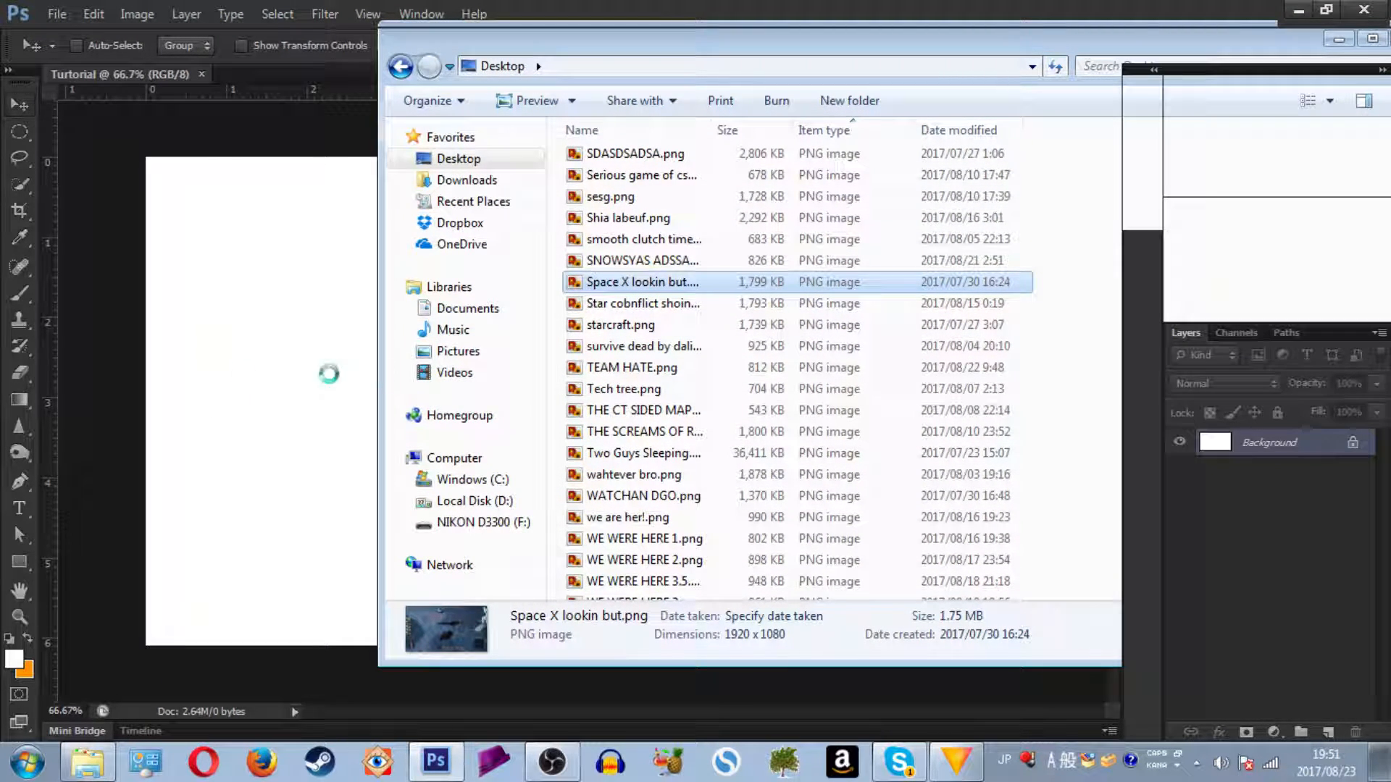
pyautogui.moveTo(375, 280); pyautogui.dragTo(361, 272)
pyautogui.moveTo(1004, 642); pyautogui.dragTo(1029, 658)
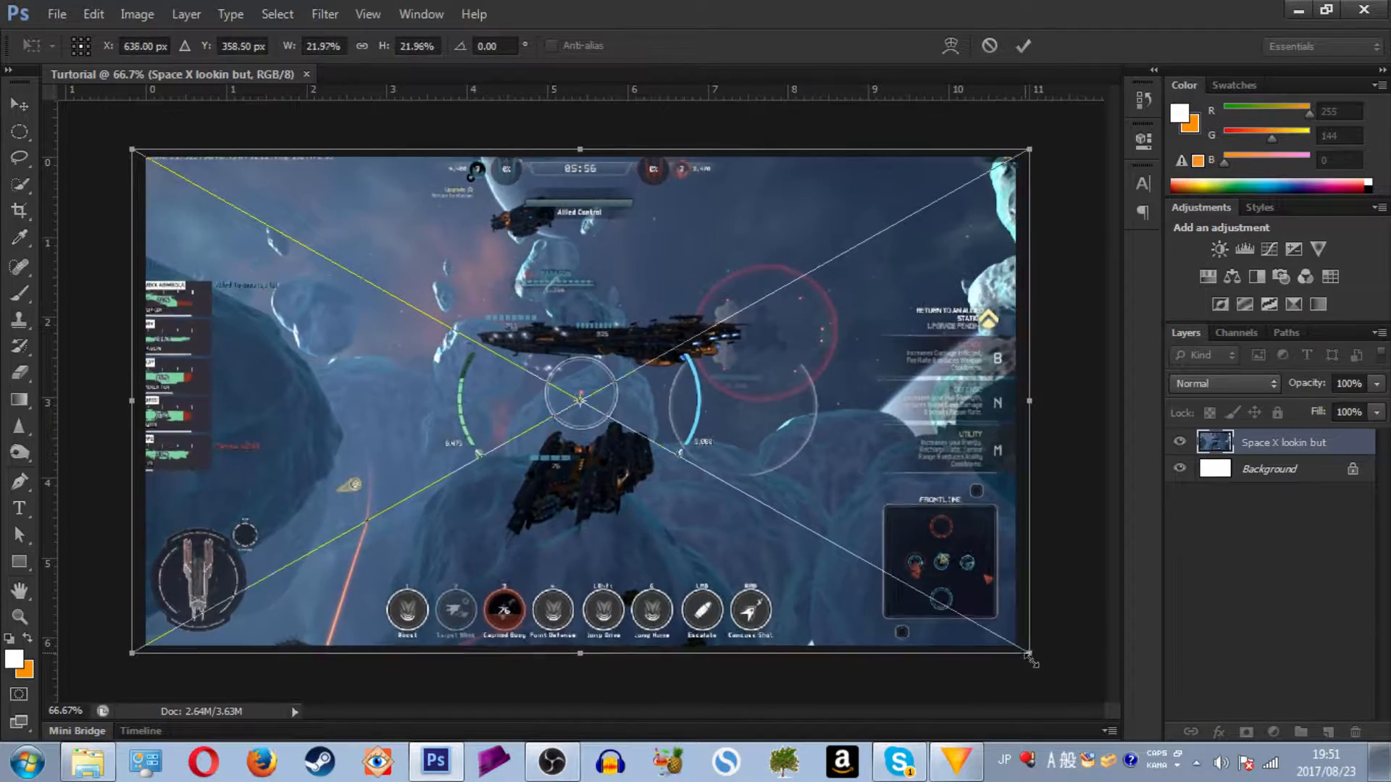
pyautogui.click(1023, 46)
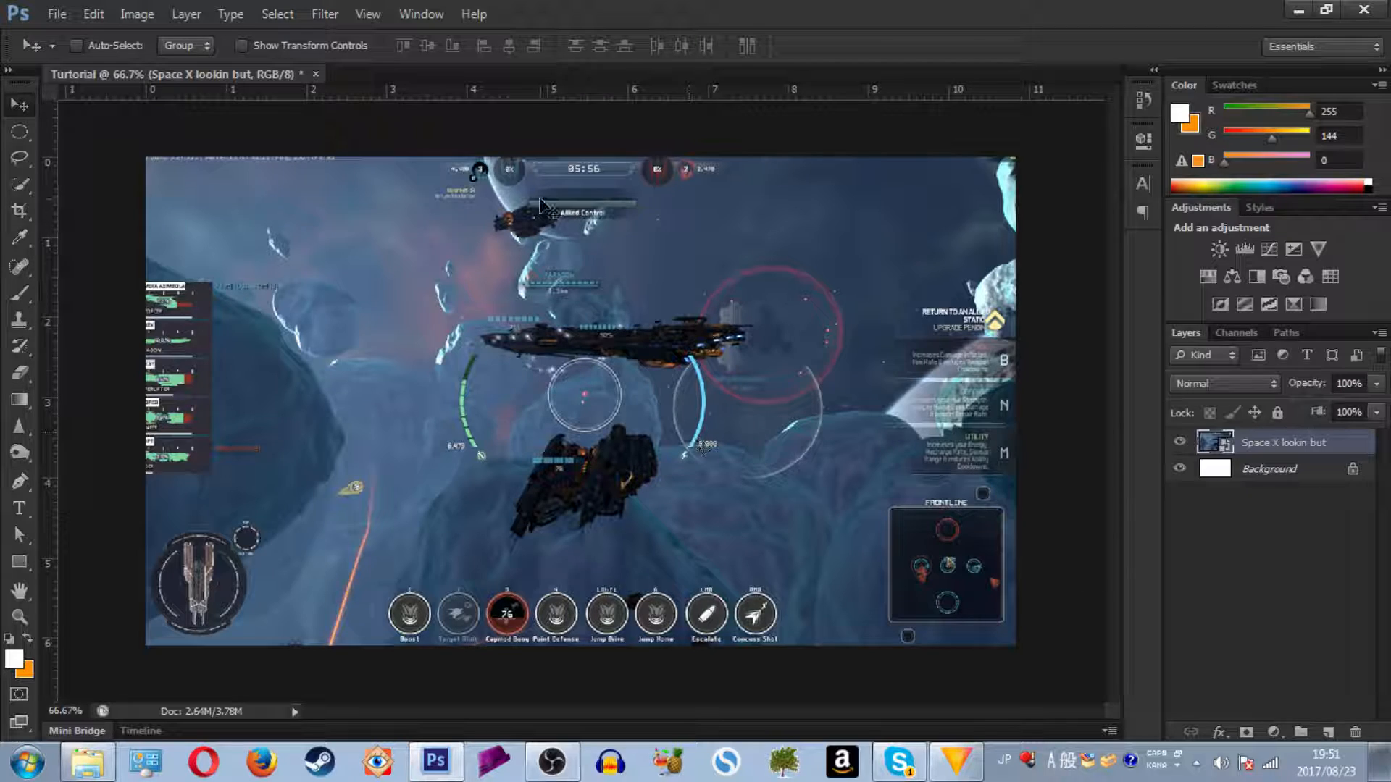
# Convert the locked Background into a regular layer and fill it with black
pyautogui.doubleClick(1333, 473)
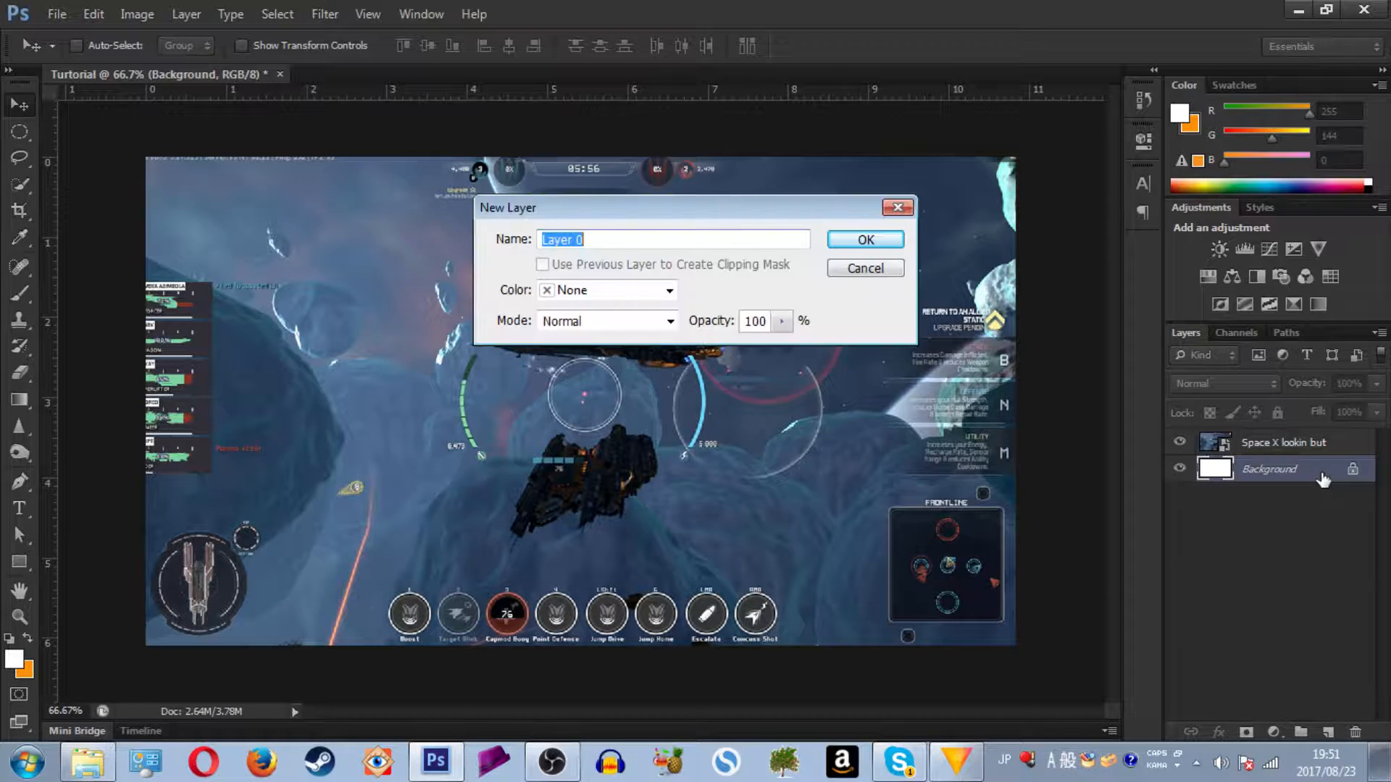
pyautogui.press('Return')
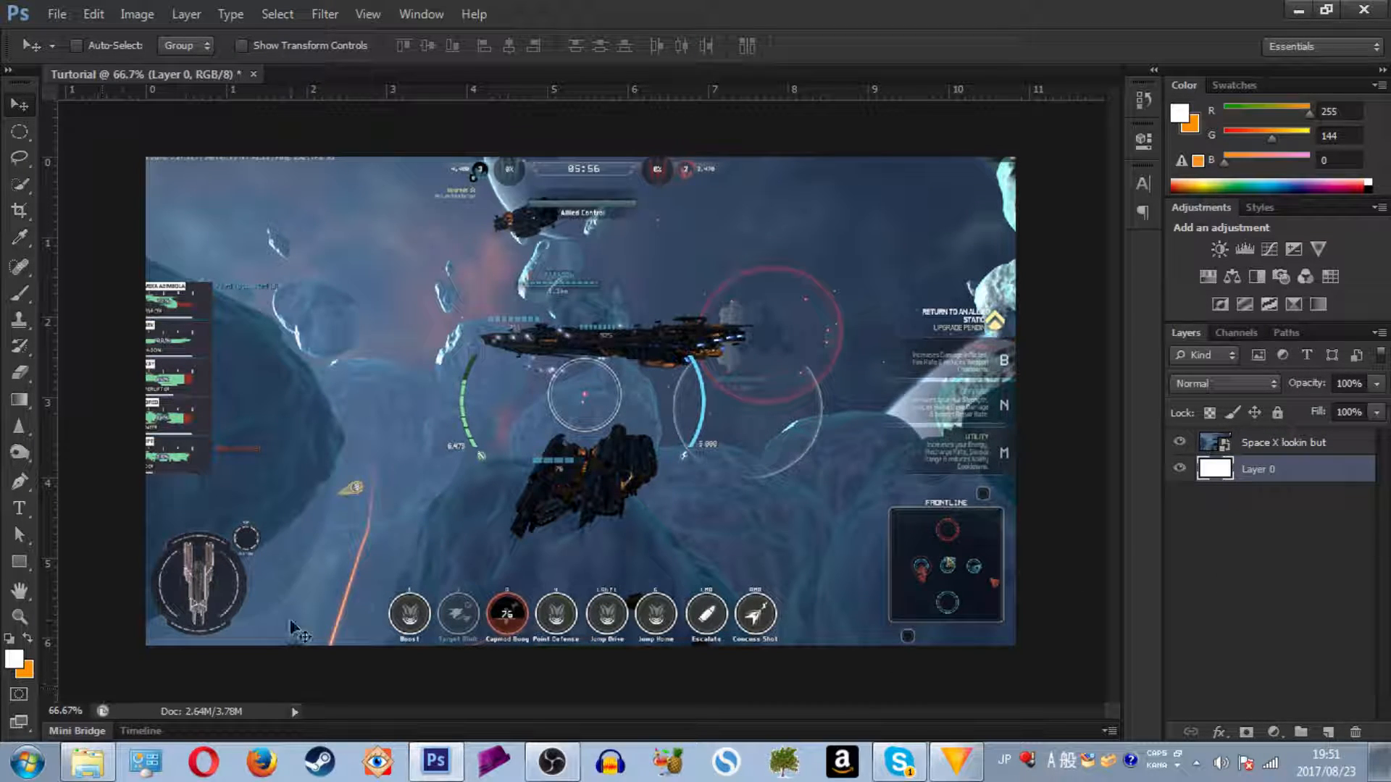
pyautogui.click(10, 641)
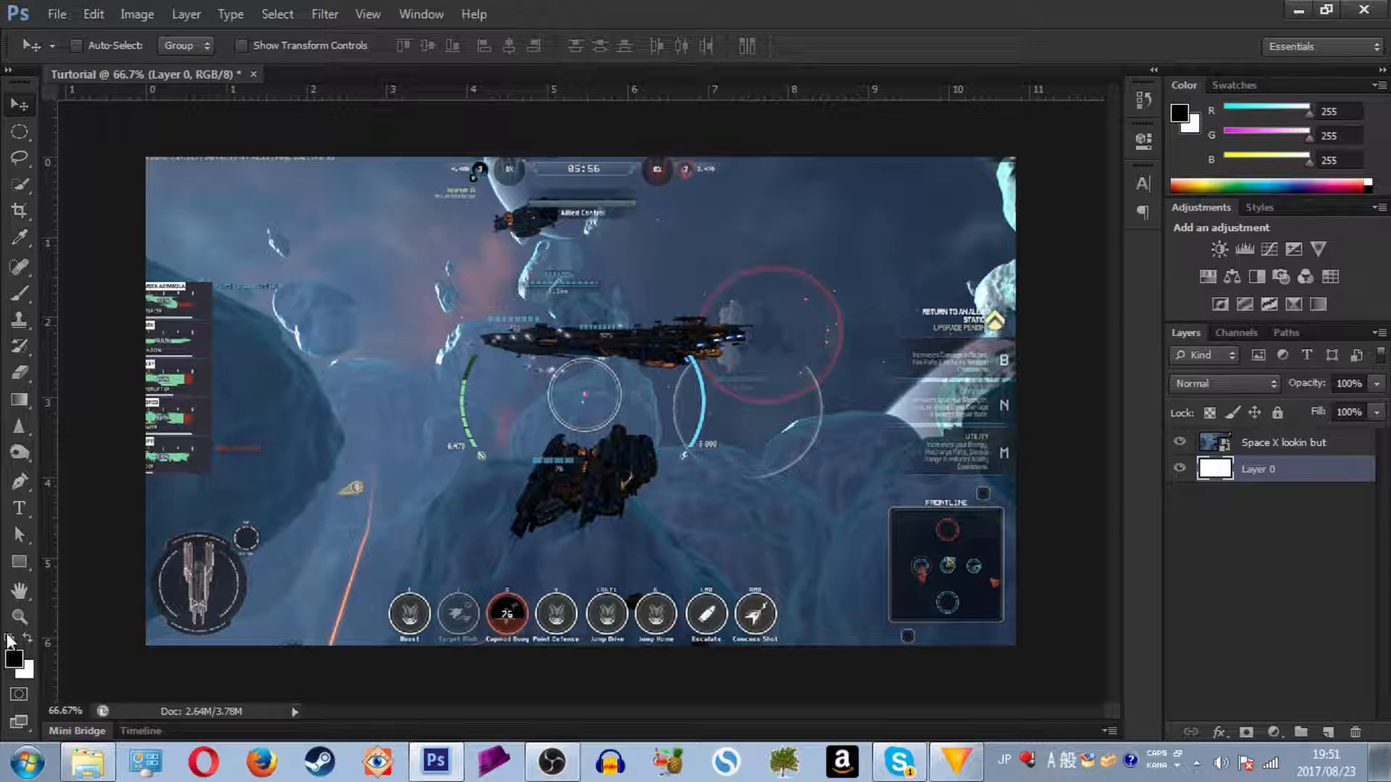
pyautogui.click(26, 640)
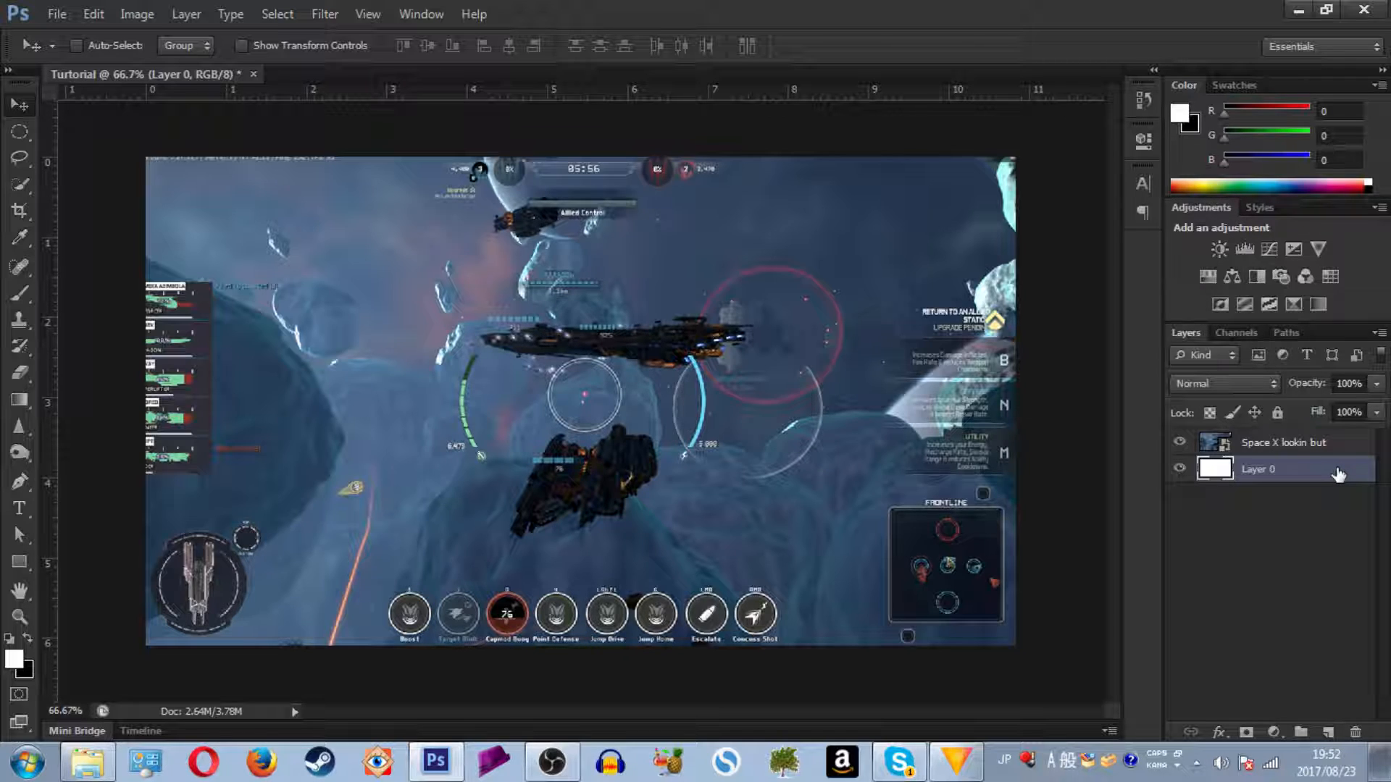
pyautogui.click(10, 638)
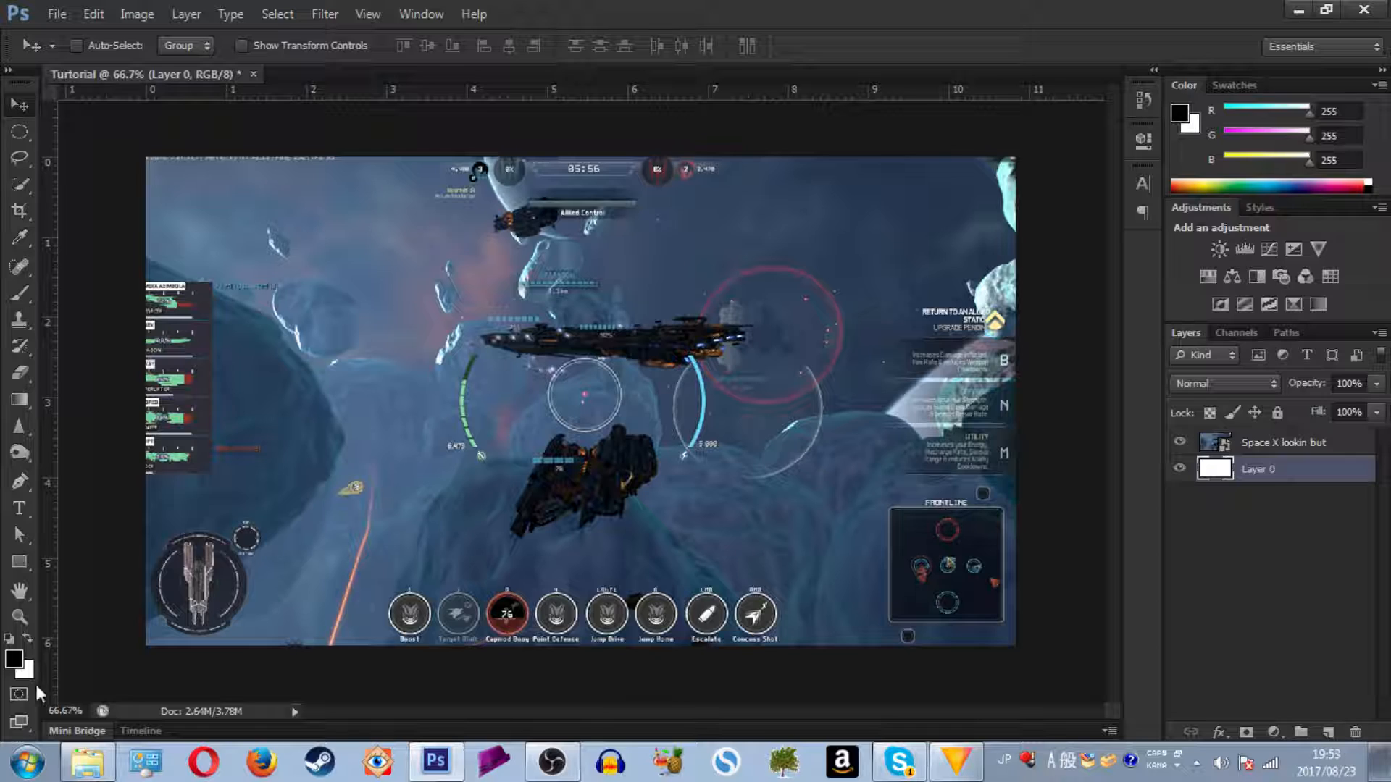
pyautogui.click(27, 638)
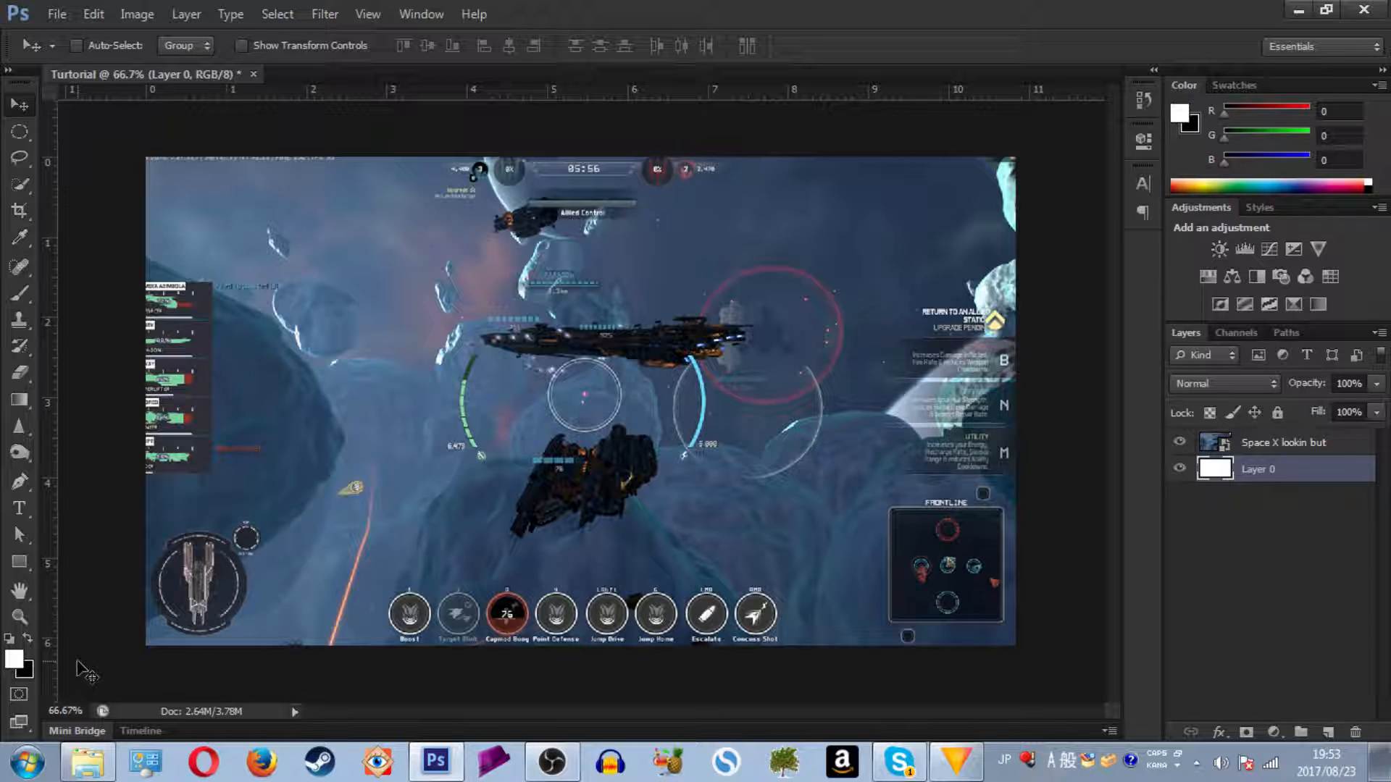
pyautogui.hotkey('ctrl', 'BackSpace')
# Add a new layer above the Space X image layer and fill it with pure red (R 255, G 0, B 0)
pyautogui.click(1329, 732)
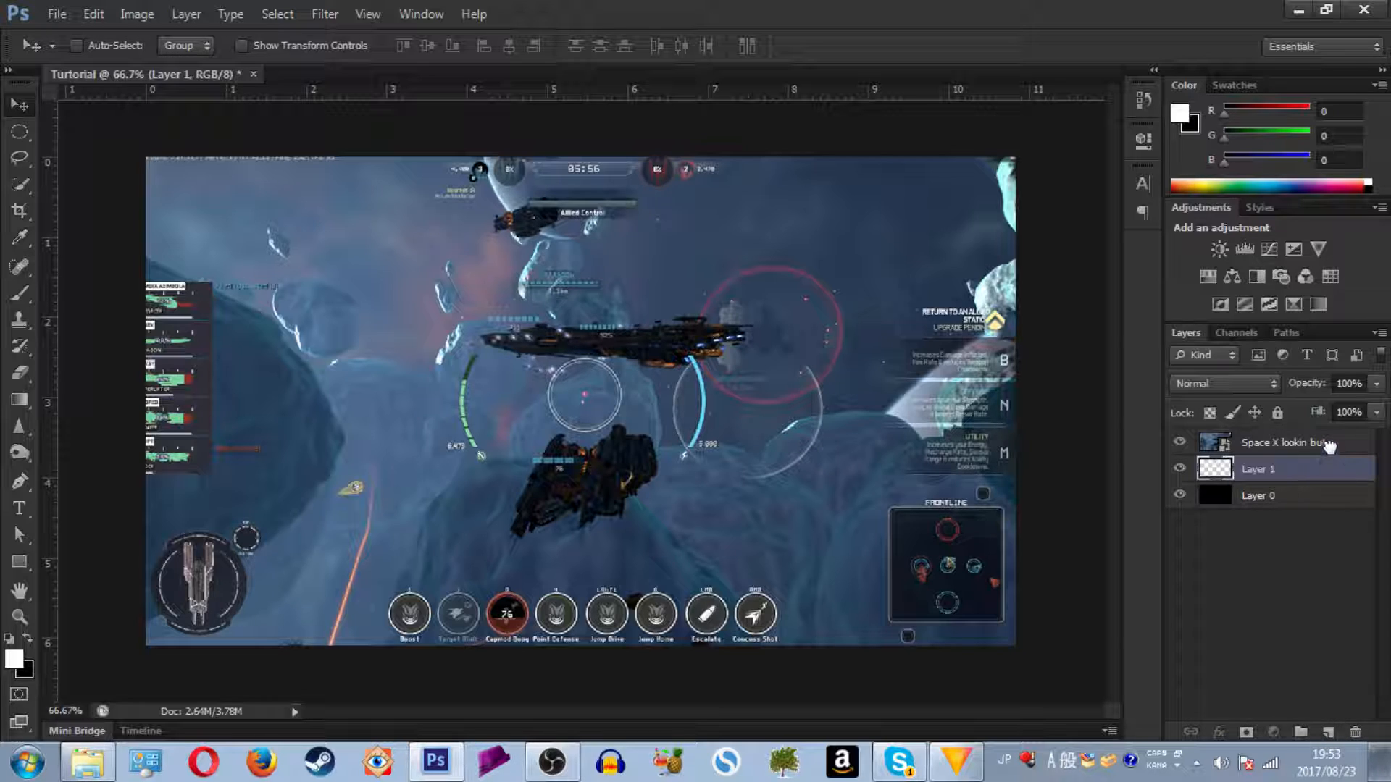
pyautogui.hotkey('ctrl', ']')
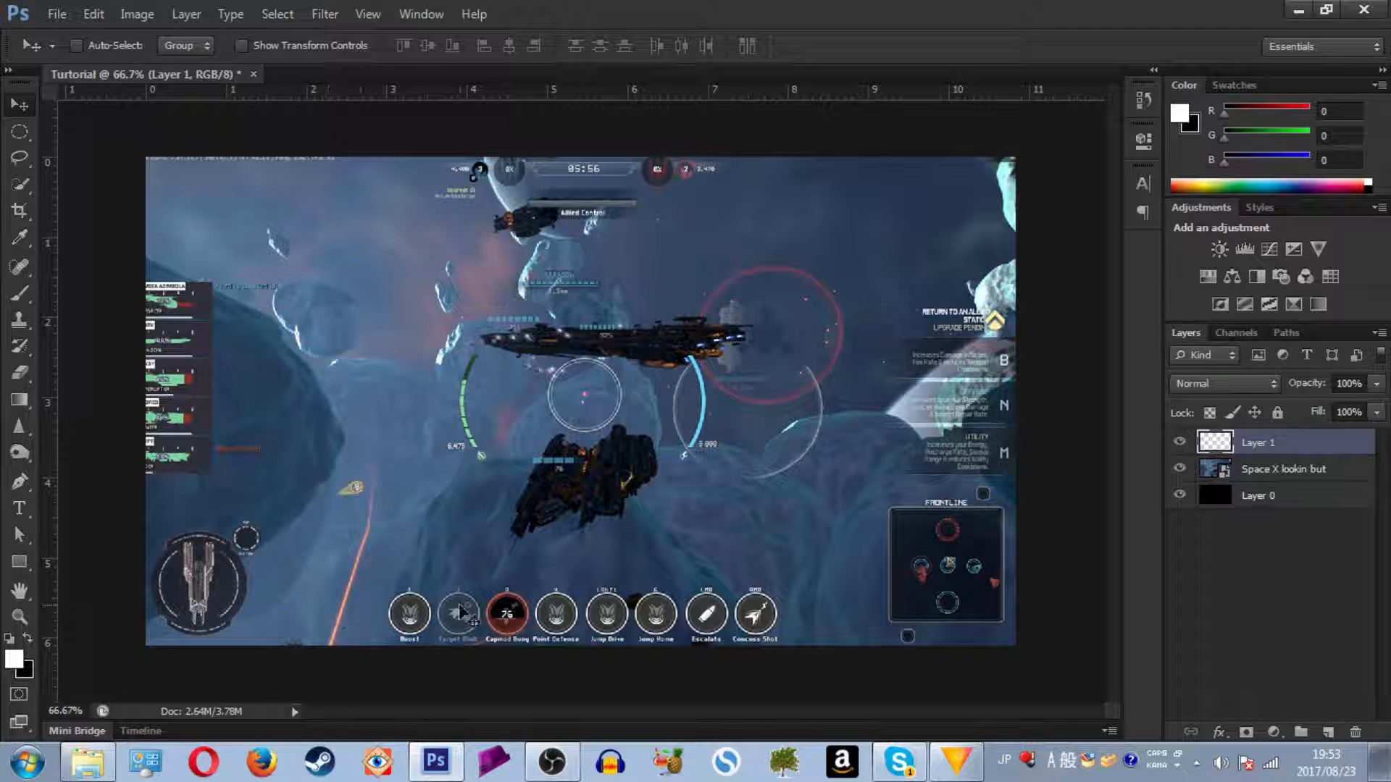
pyautogui.click(30, 669)
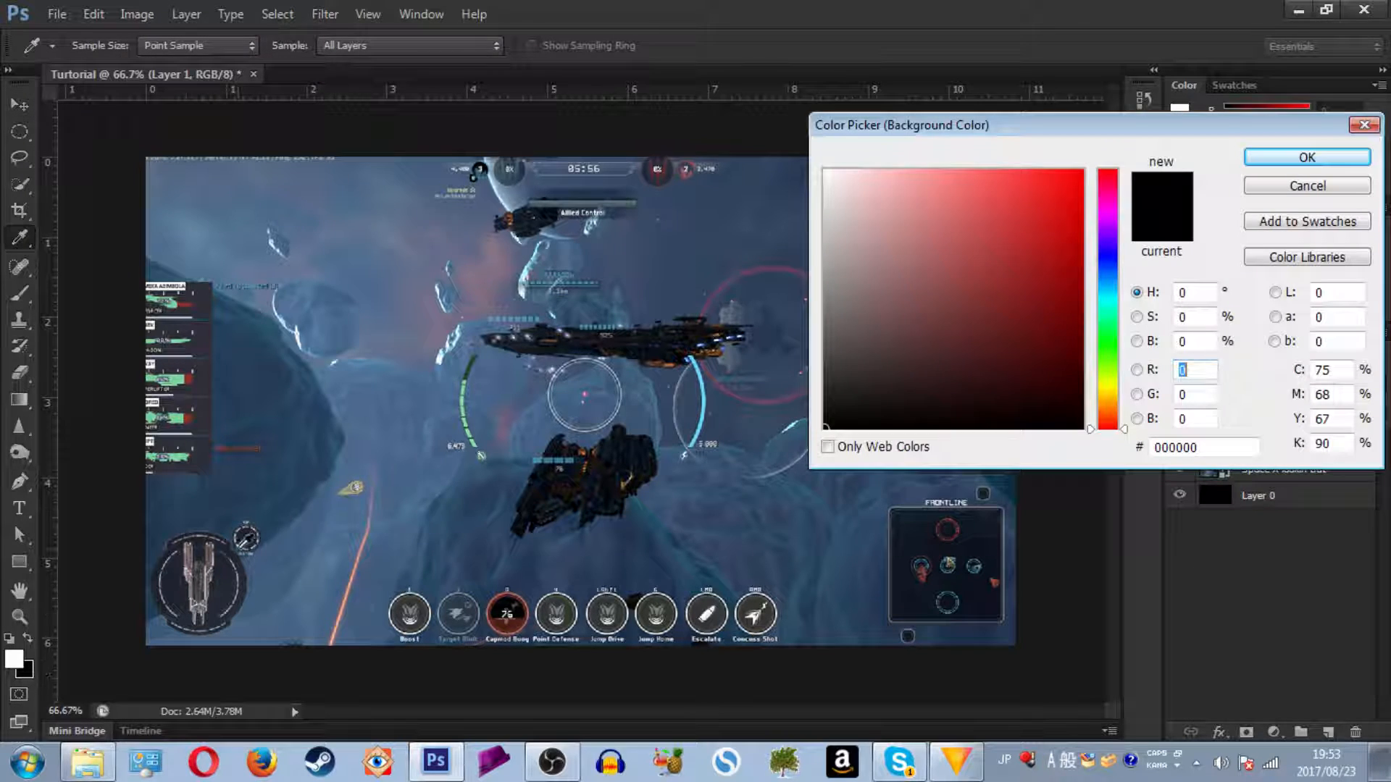
pyautogui.moveTo(1090, 124); pyautogui.dragTo(979, 96)
pyautogui.write('255')
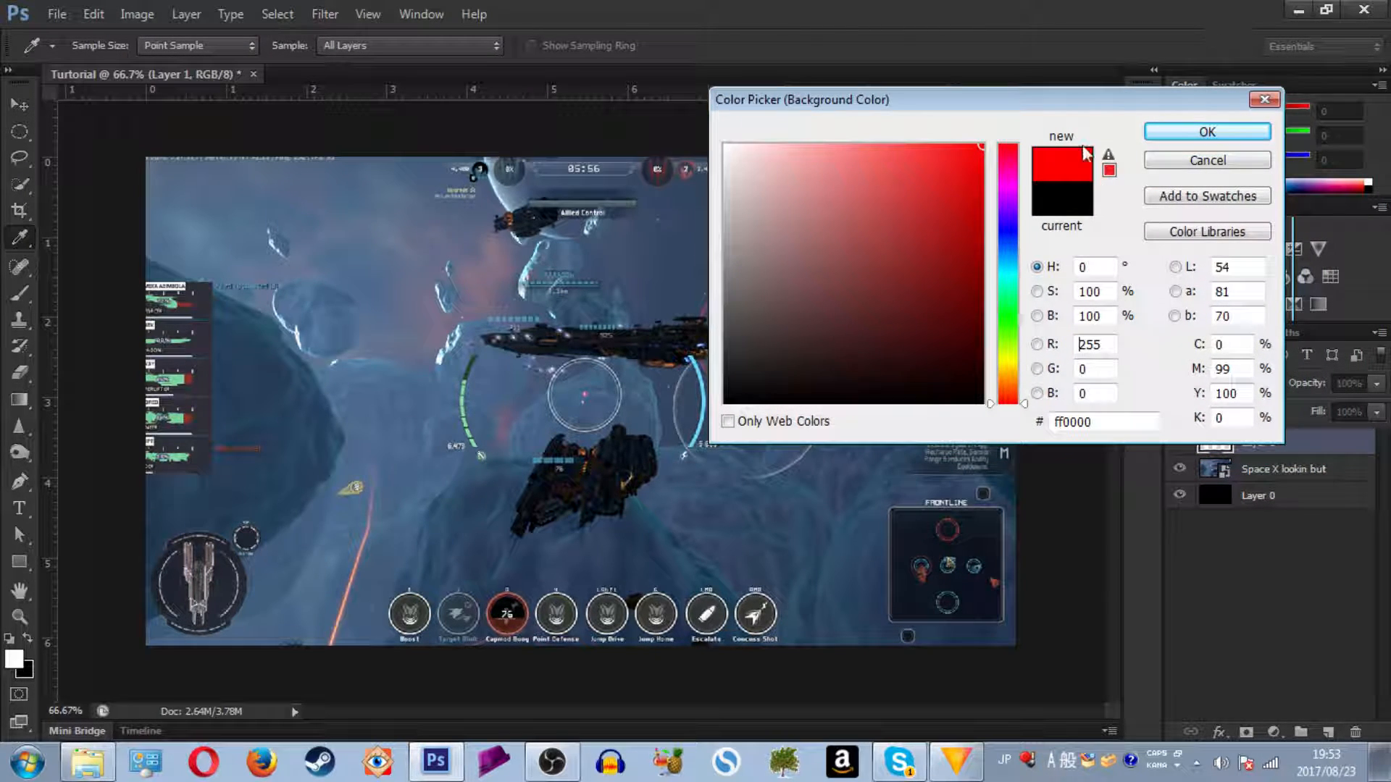
pyautogui.moveTo(1168, 103); pyautogui.dragTo(1083, 58)
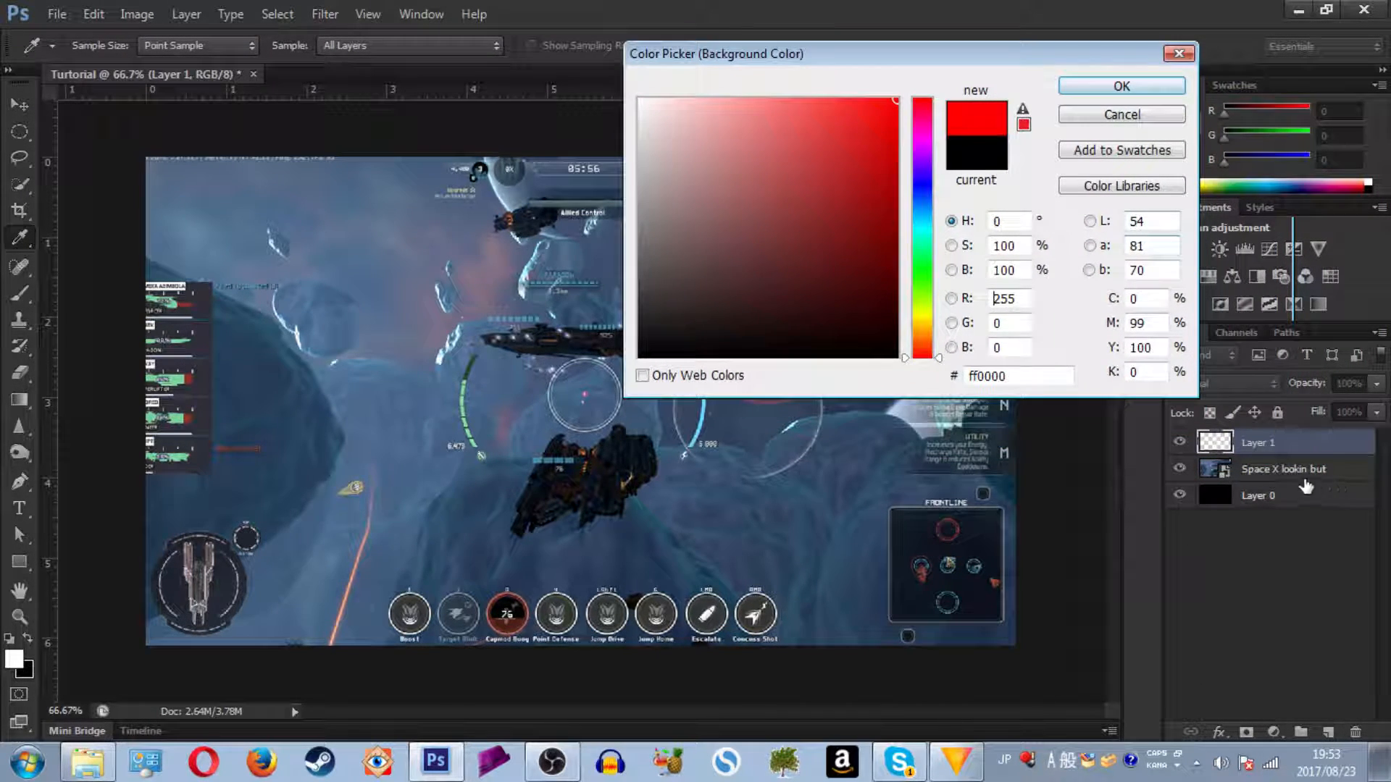
pyautogui.moveTo(939, 326); pyautogui.dragTo(940, 329)
pyautogui.moveTo(898, 51); pyautogui.dragTo(559, 235)
pyautogui.moveTo(585, 513); pyautogui.dragTo(585, 516)
pyautogui.moveTo(622, 237); pyautogui.dragTo(1023, 321)
pyautogui.moveTo(952, 378)
pyautogui.mouseDown()
pyautogui.moveTo(991, 342)
pyautogui.moveTo(950, 378)
pyautogui.moveTo(978, 355)
pyautogui.mouseUp()
pyautogui.click(1186, 354)
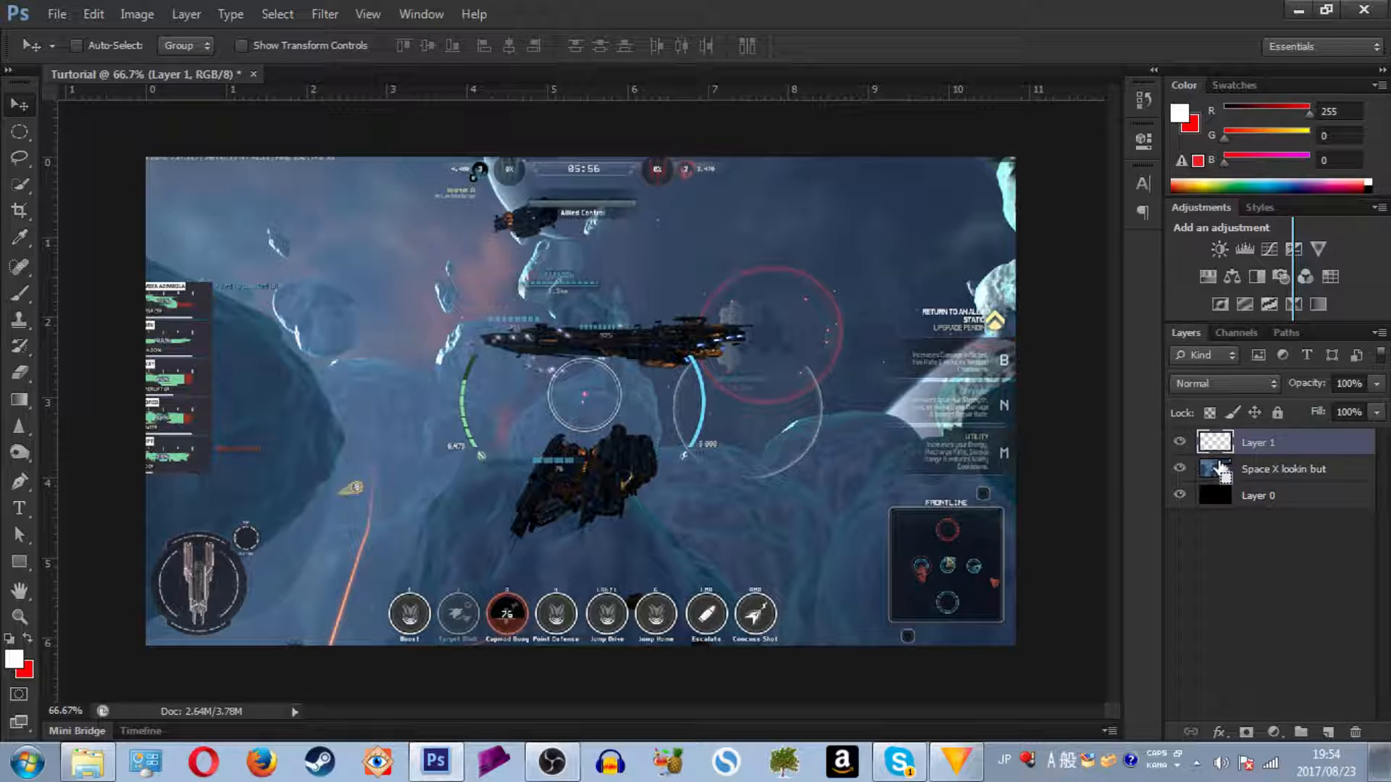
pyautogui.hotkey('ctrl', 'BackSpace')
# Set the red layer's blend mode to Soft Light
pyautogui.click(1237, 379)
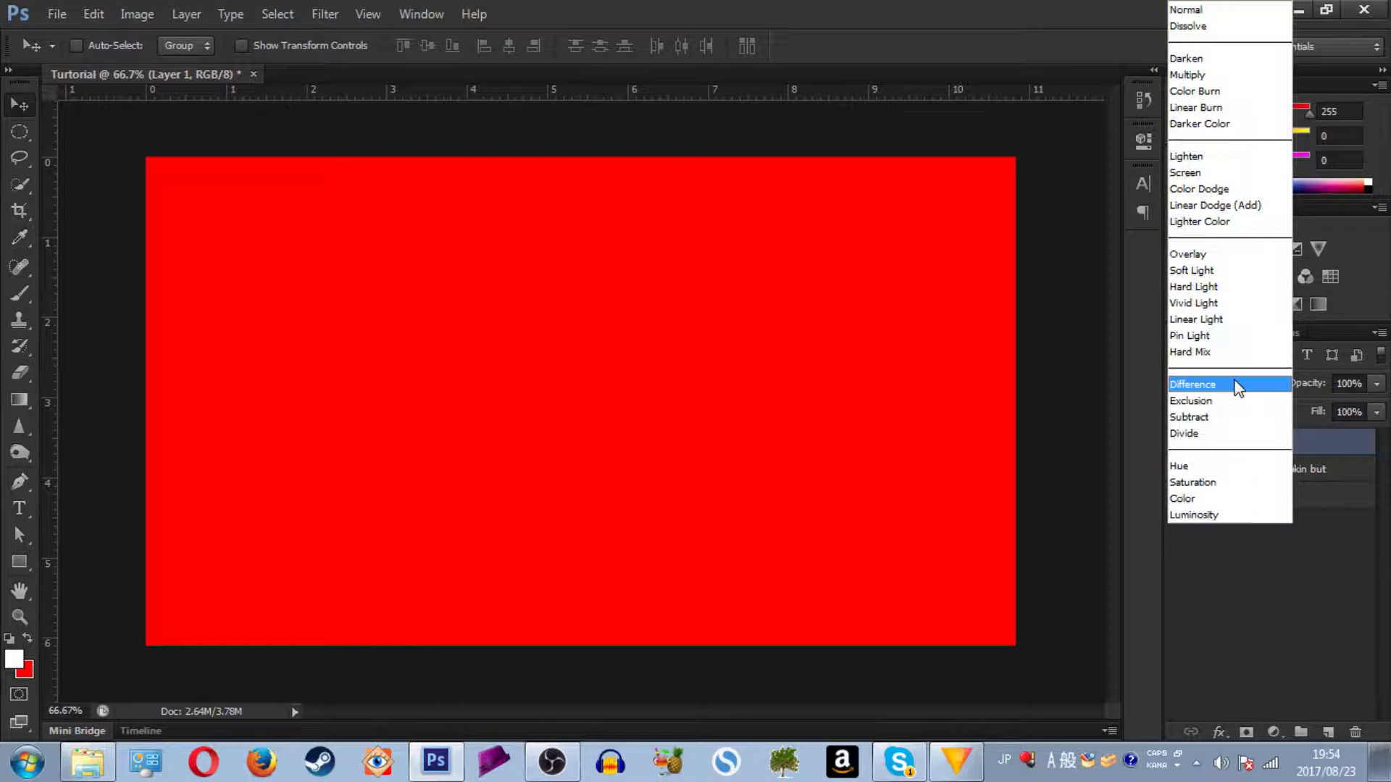
pyautogui.press('Escape')
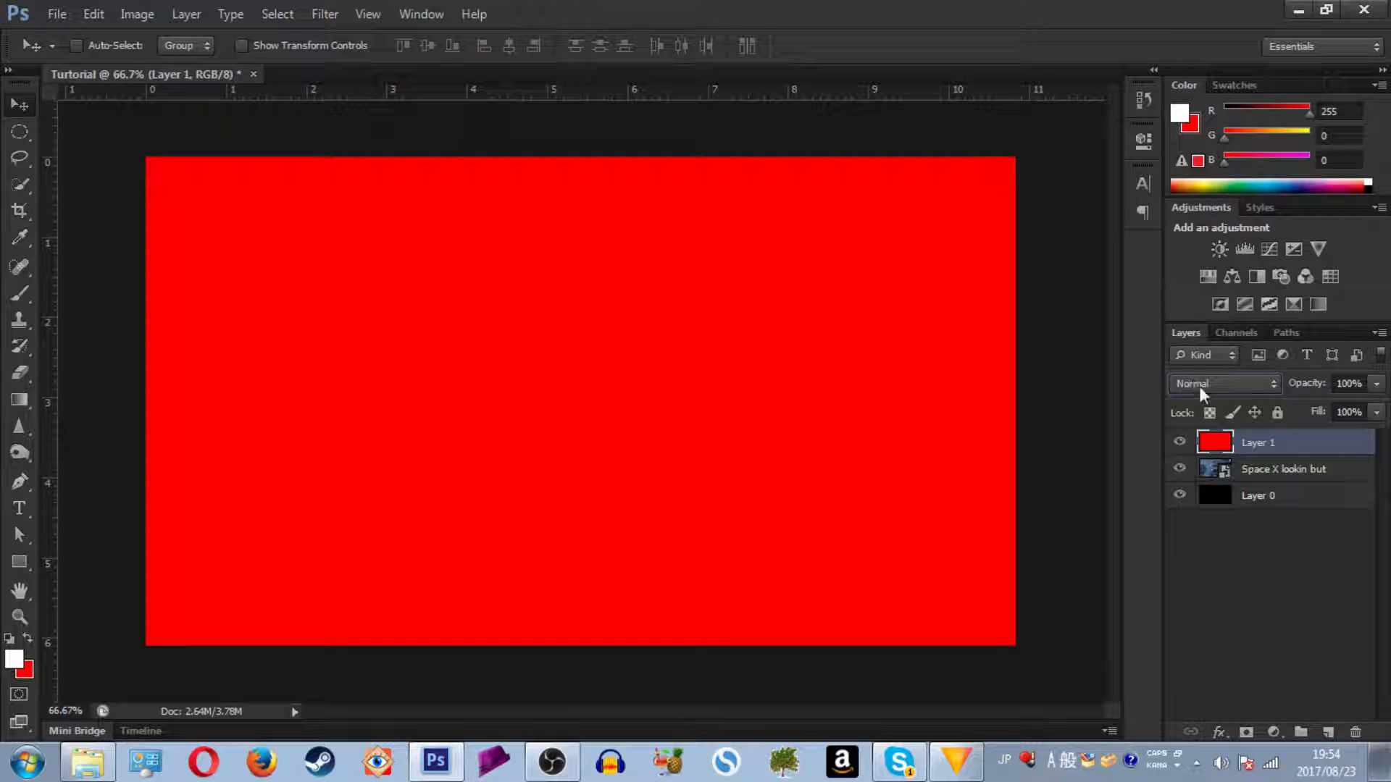
pyautogui.click(1243, 381)
pyautogui.click(1188, 270)
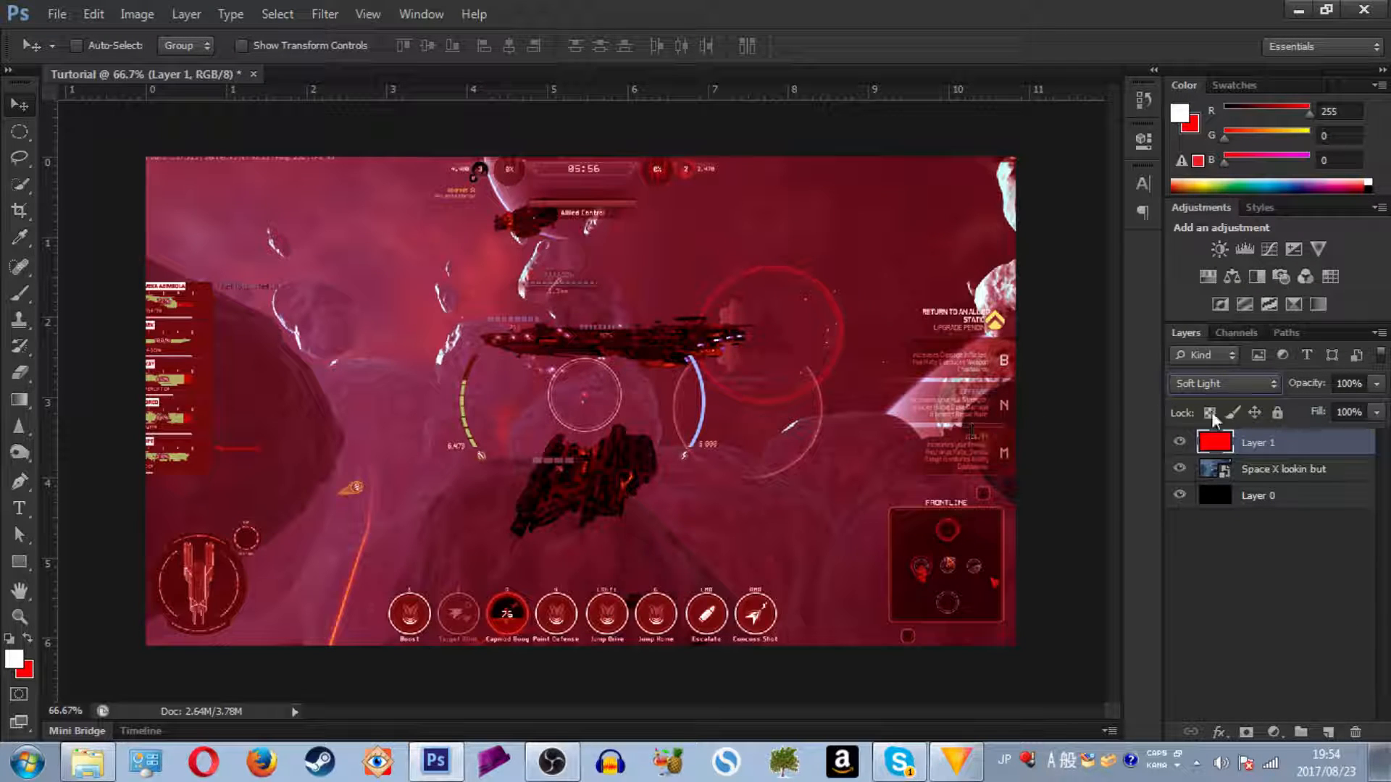
# Try lowering the Space X image layer's opacity to 10%, and restore it to 100%
pyautogui.click(1301, 471)
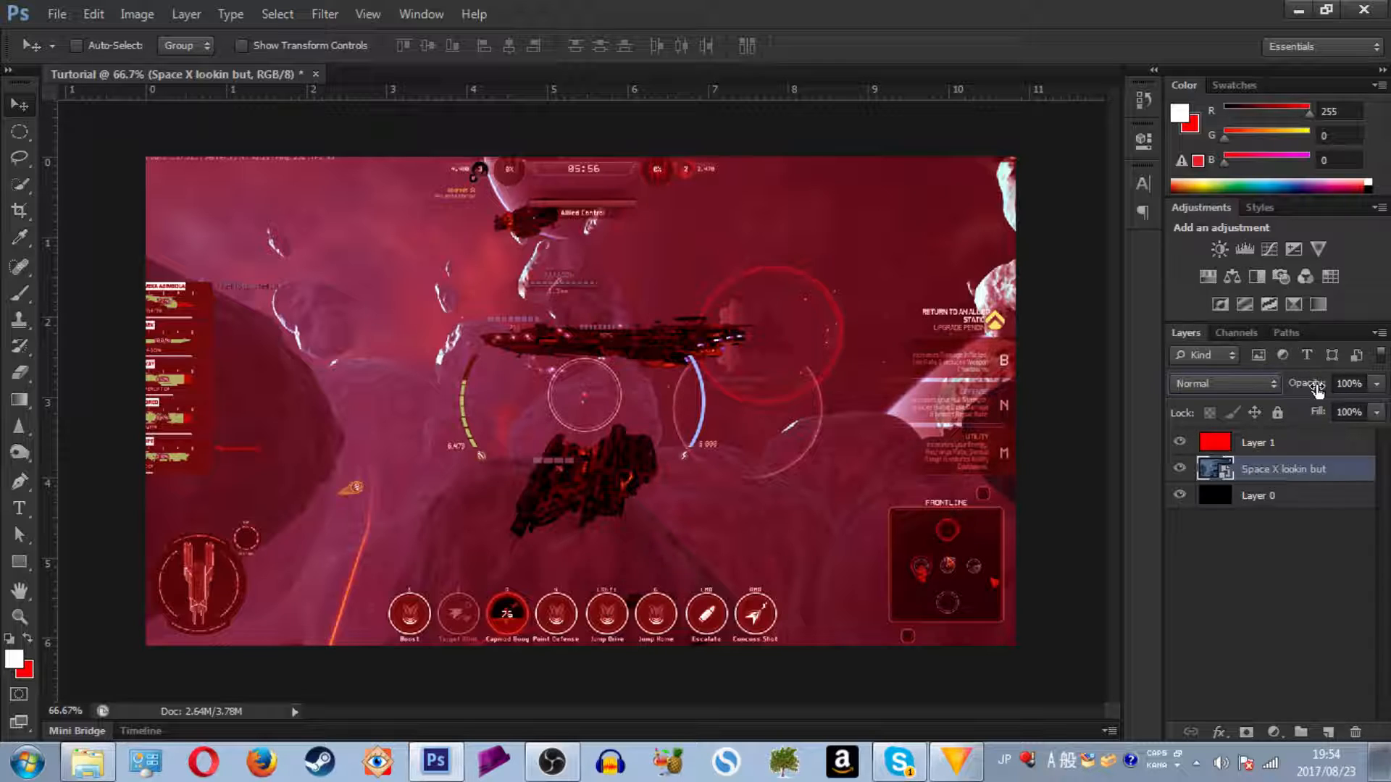
pyautogui.moveTo(1318, 390)
pyautogui.mouseDown()
pyautogui.moveTo(1281, 388)
pyautogui.moveTo(1306, 395)
pyautogui.mouseUp()
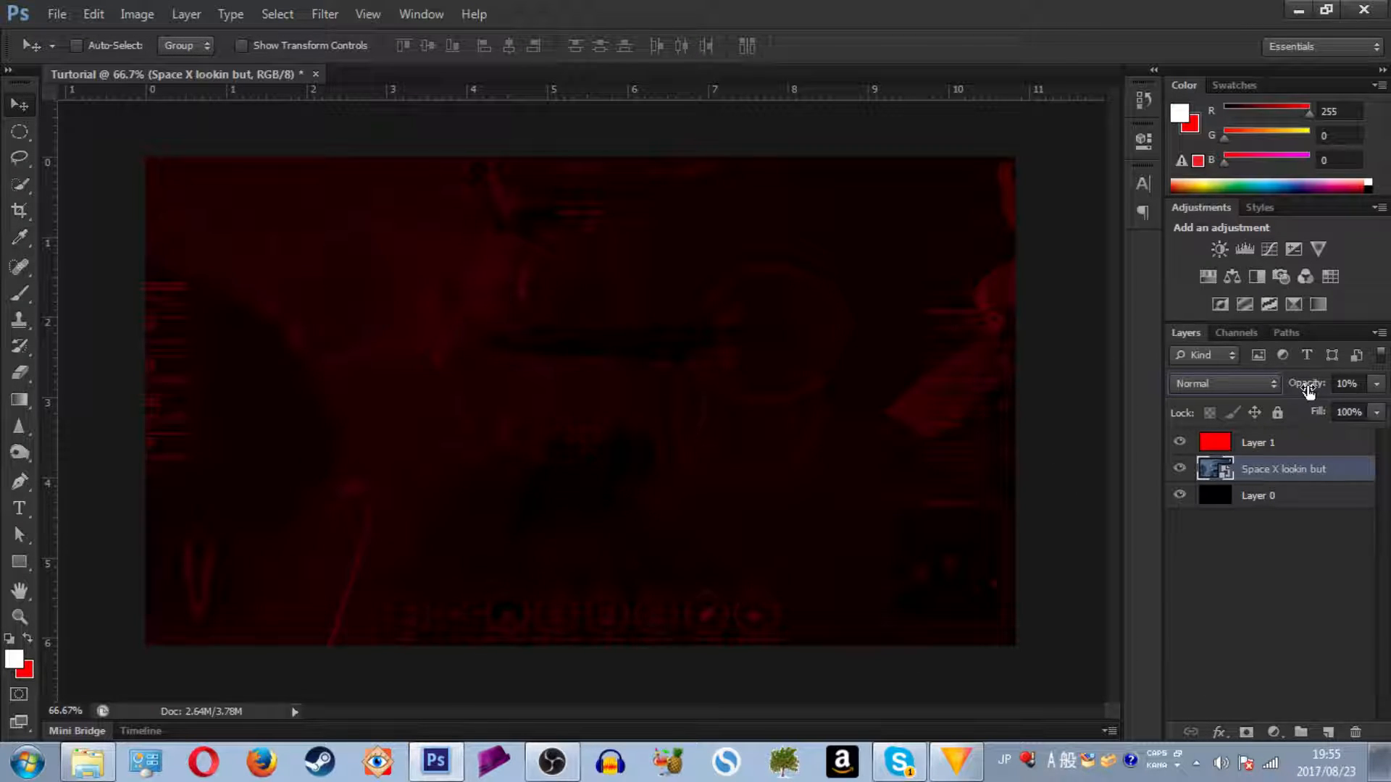
pyautogui.moveTo(1307, 389); pyautogui.dragTo(1365, 387)
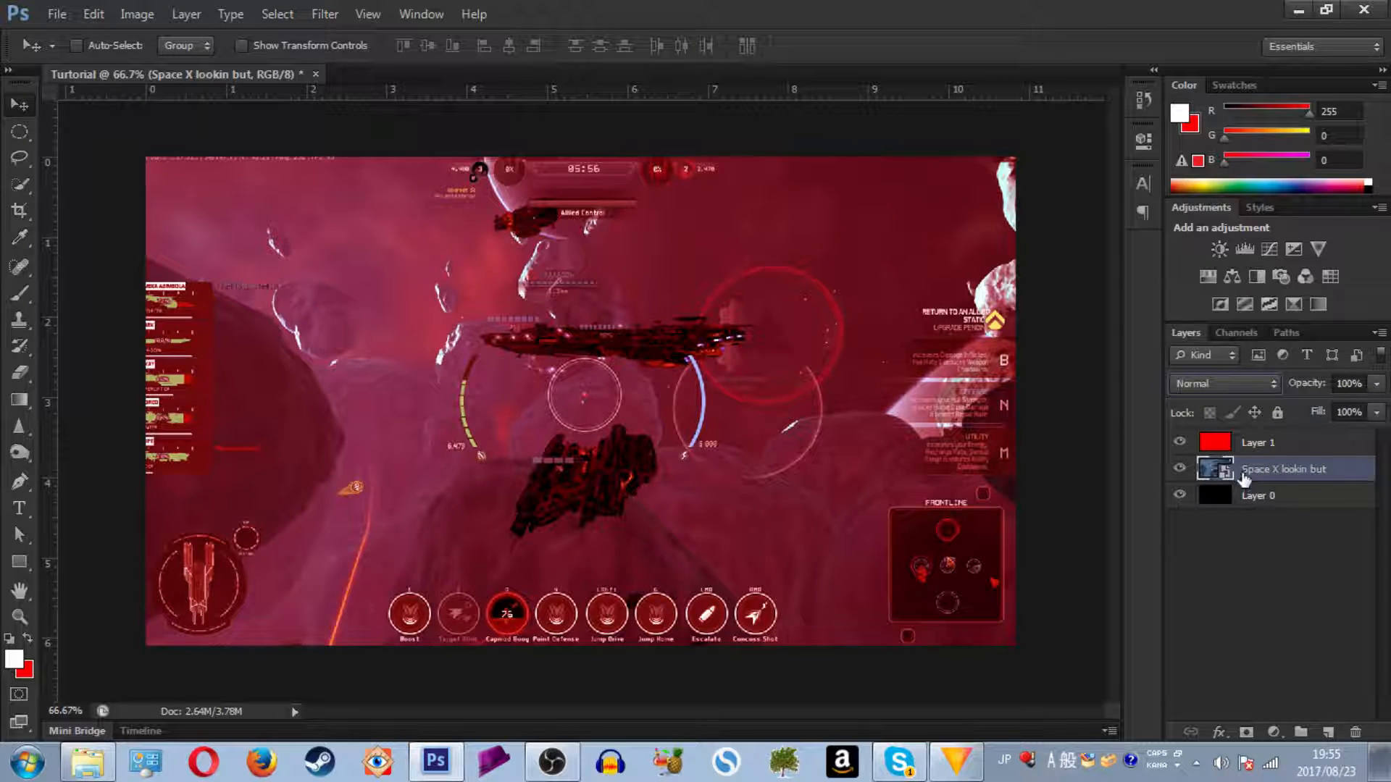
# Add a Hue/Saturation adjustment above the Space X image layer with the saturation set to -100
pyautogui.click(1206, 276)
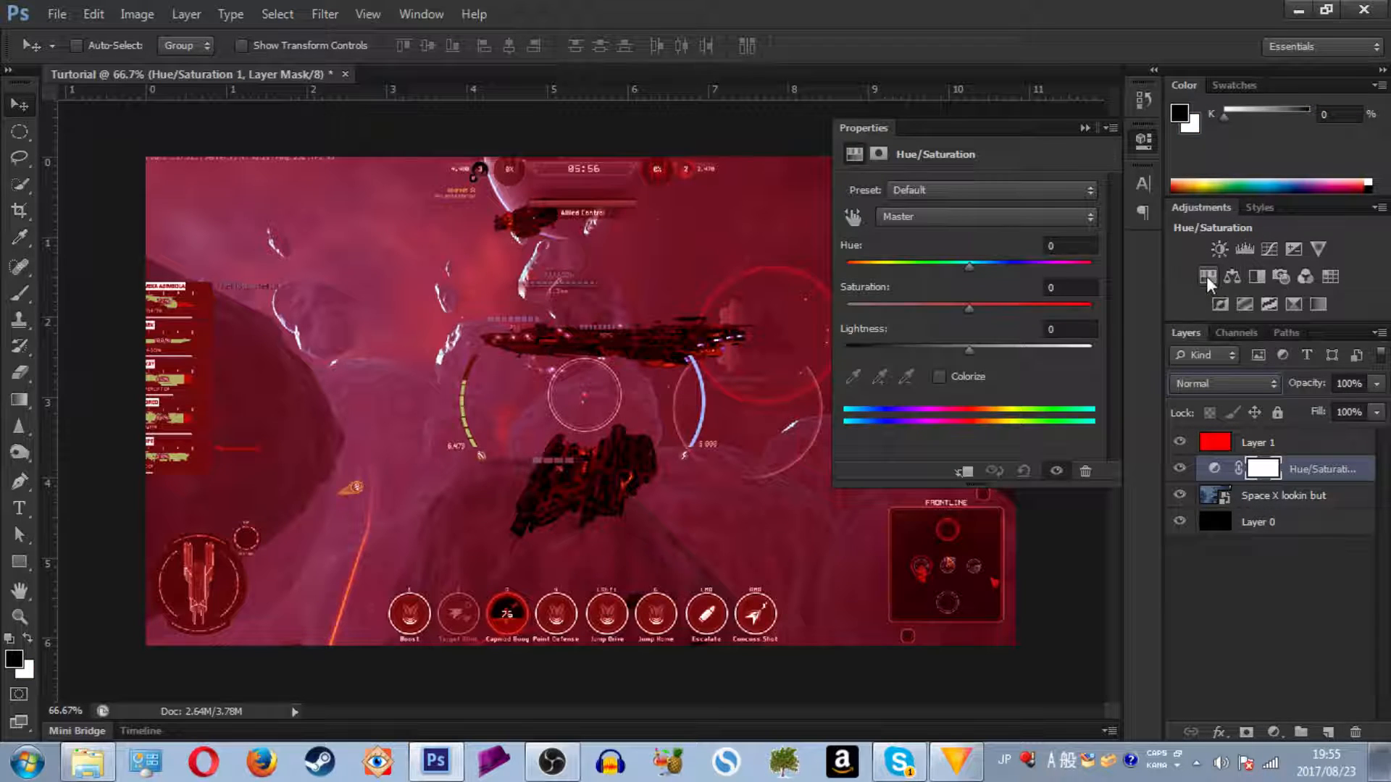
pyautogui.moveTo(894, 305); pyautogui.dragTo(694, 297)
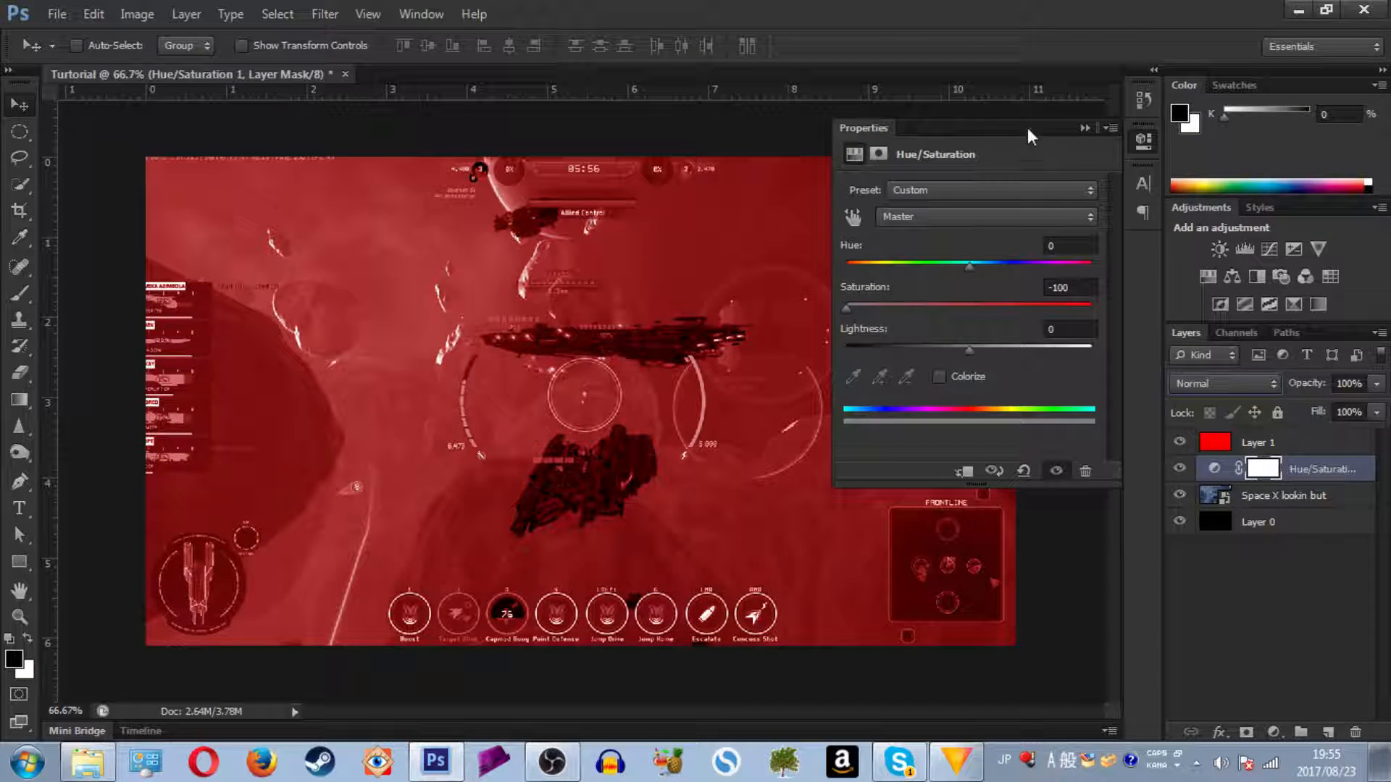
pyautogui.click(1084, 129)
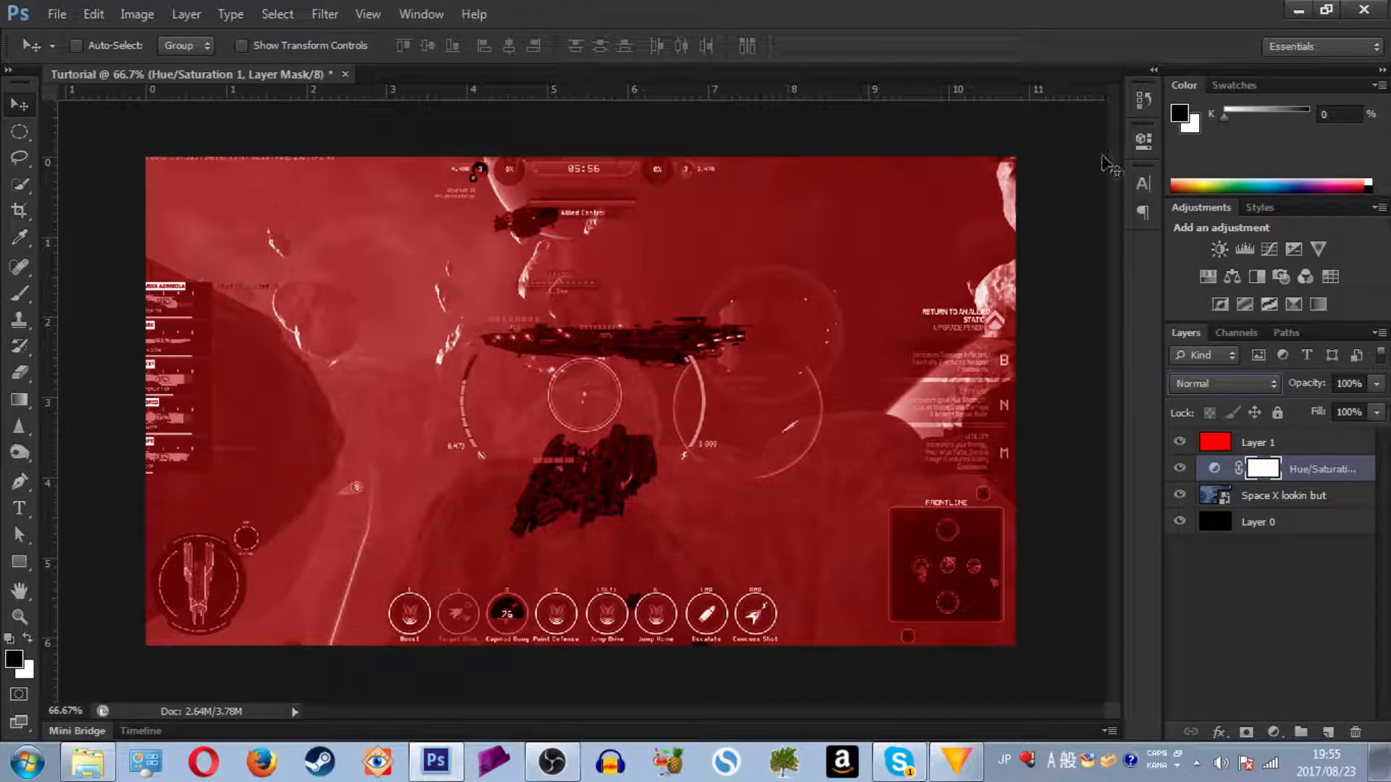
# Lower the Space X image layer's opacity to 14%
pyautogui.click(1292, 500)
pyautogui.click(1294, 472)
pyautogui.click(1284, 499)
pyautogui.moveTo(1329, 384)
pyautogui.mouseDown()
pyautogui.moveTo(1283, 386)
pyautogui.moveTo(1305, 390)
pyautogui.mouseUp()
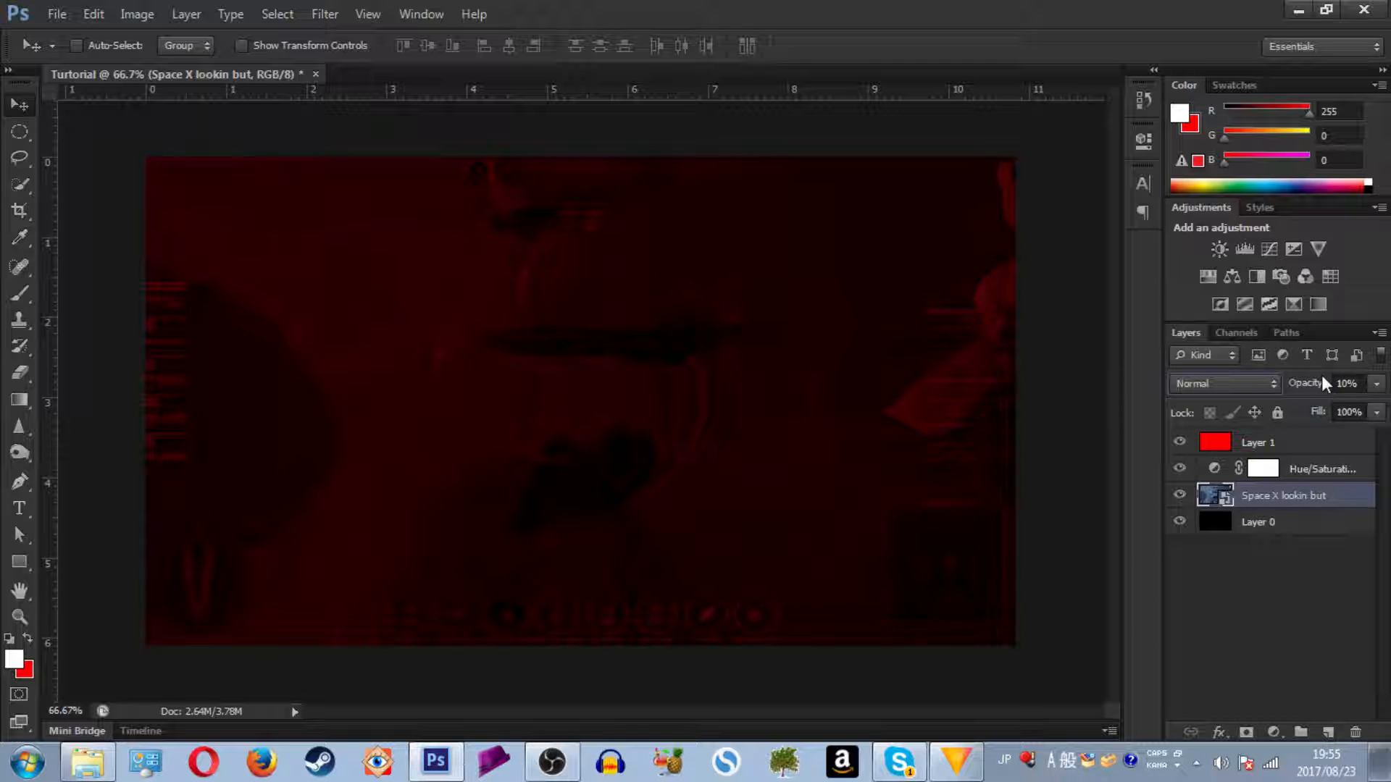
pyautogui.moveTo(1317, 386); pyautogui.dragTo(1325, 386)
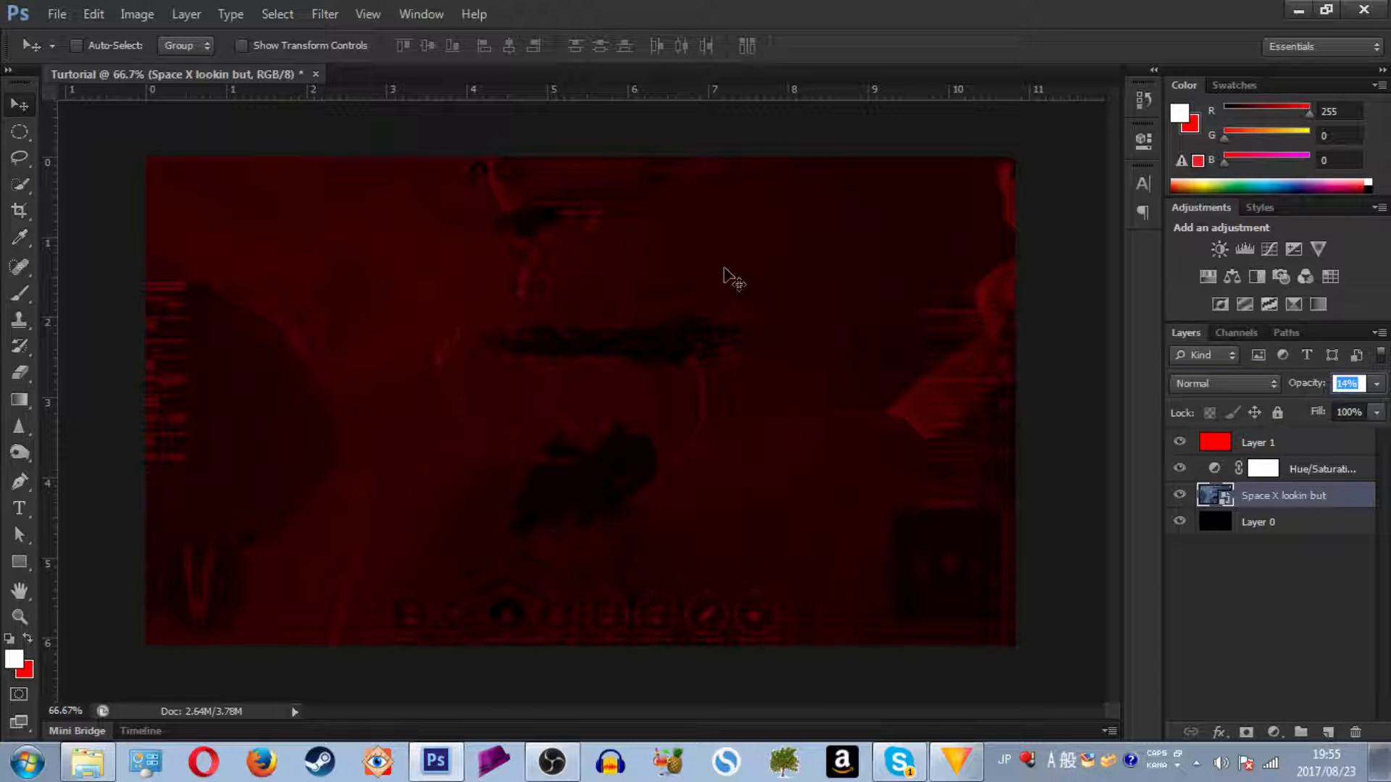
# Switch to Windows Explorer and place Extra Fine Logo.png from Local Disk (D:) into the Photoshop document
pyautogui.click(88, 762)
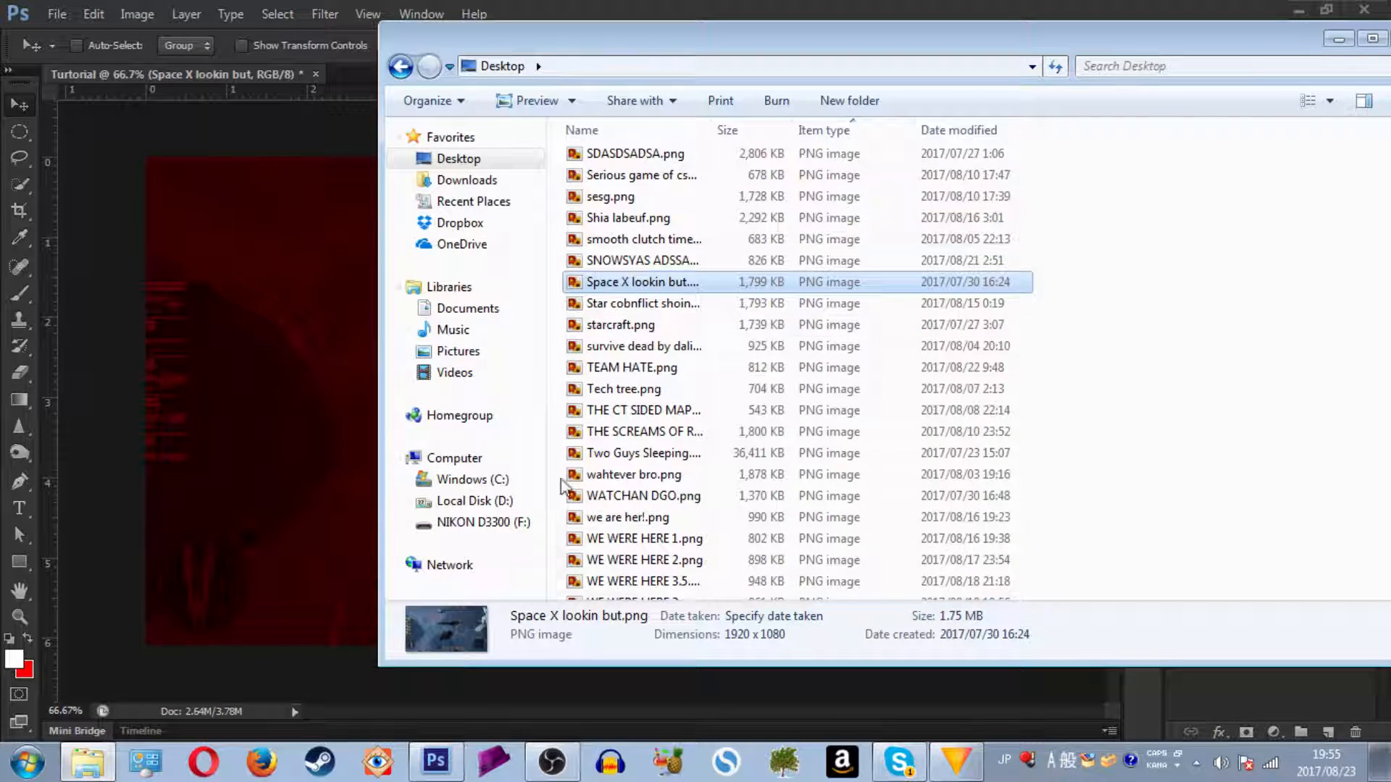
pyautogui.click(475, 500)
pyautogui.scroll(-5, 814, 442)
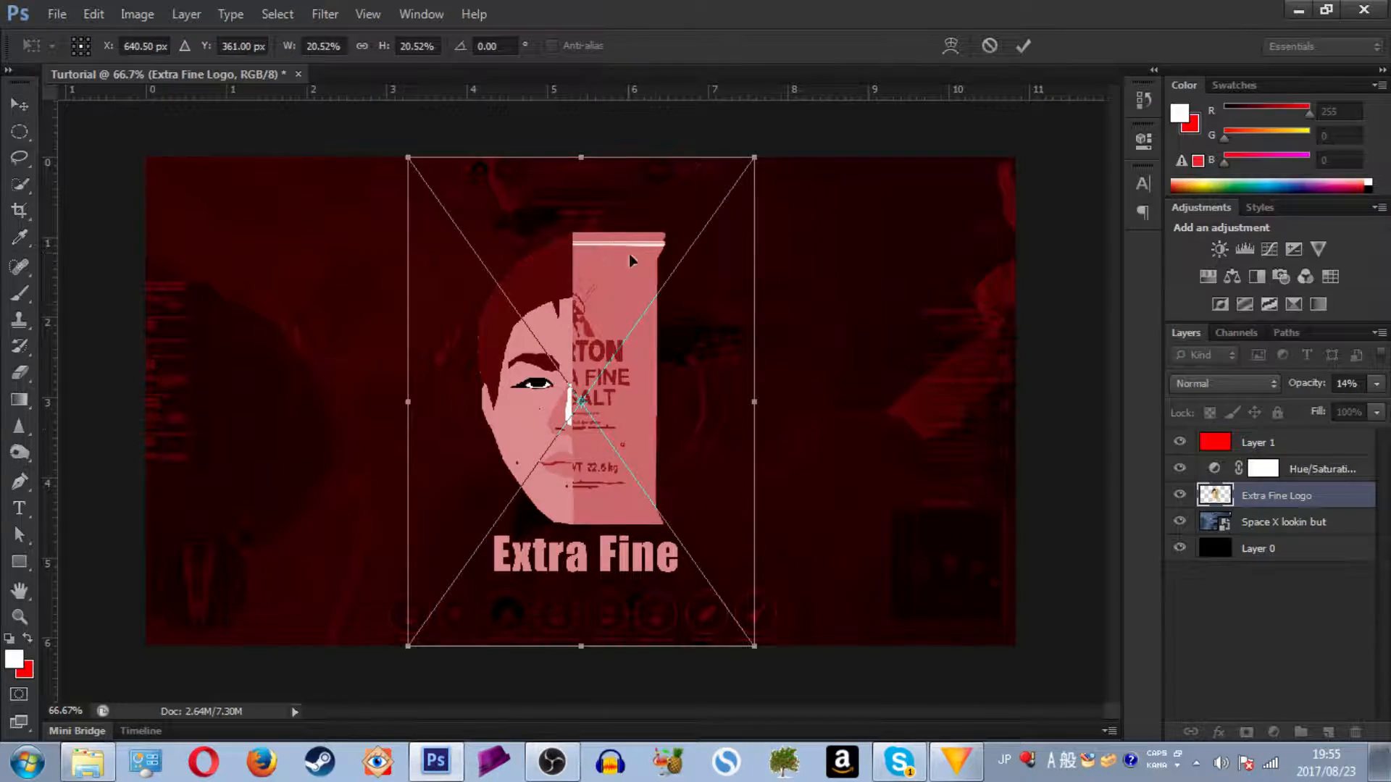
# Shrink the logo to about 6% in the canvas's upper-right corner and move its layer above the red layer at 100% opacity
pyautogui.moveTo(632, 443); pyautogui.dragTo(963, 400)
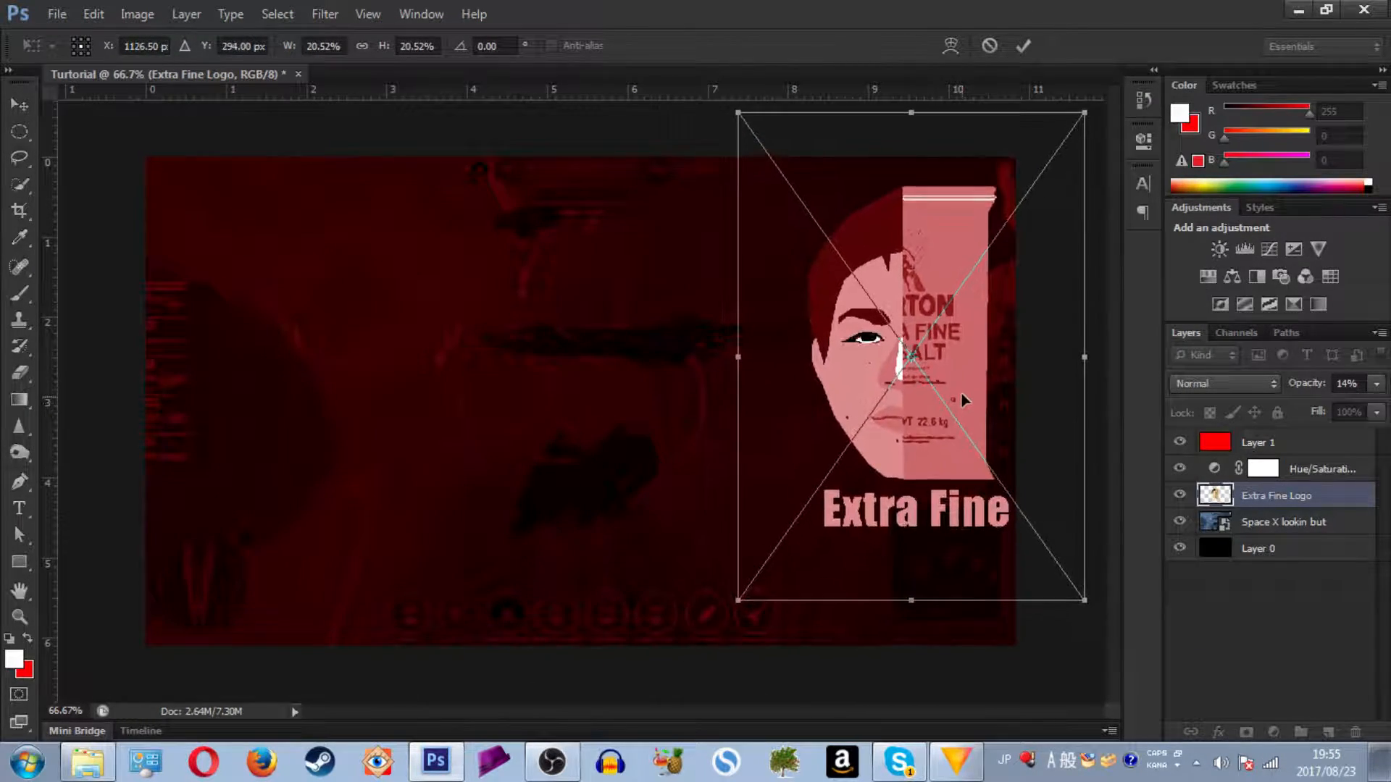
pyautogui.moveTo(738, 602); pyautogui.dragTo(996, 254)
pyautogui.moveTo(1044, 190); pyautogui.dragTo(995, 229)
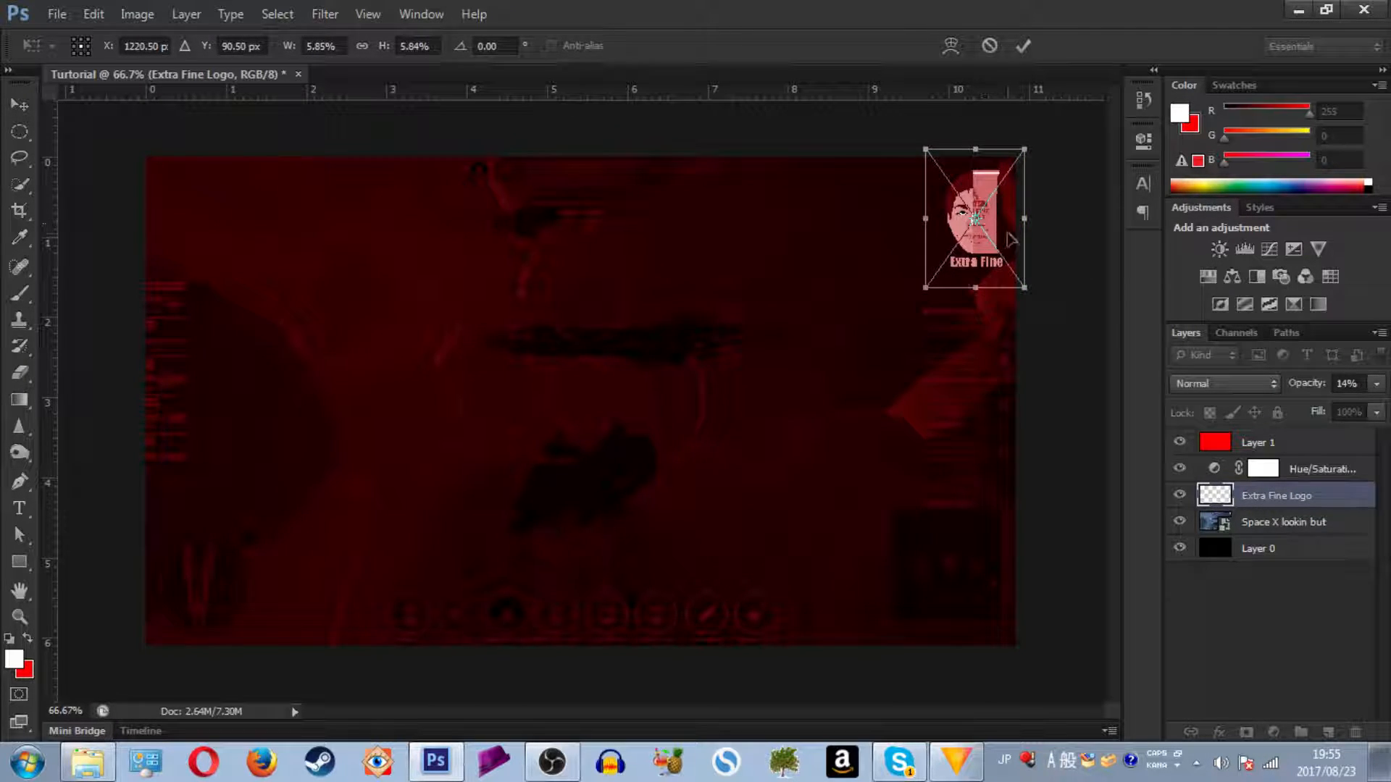
pyautogui.click(1023, 46)
pyautogui.hotkey('ctrl', 't')
pyautogui.moveTo(927, 288); pyautogui.dragTo(921, 295)
pyautogui.click(1023, 45)
pyautogui.moveTo(1274, 511); pyautogui.dragTo(1274, 432)
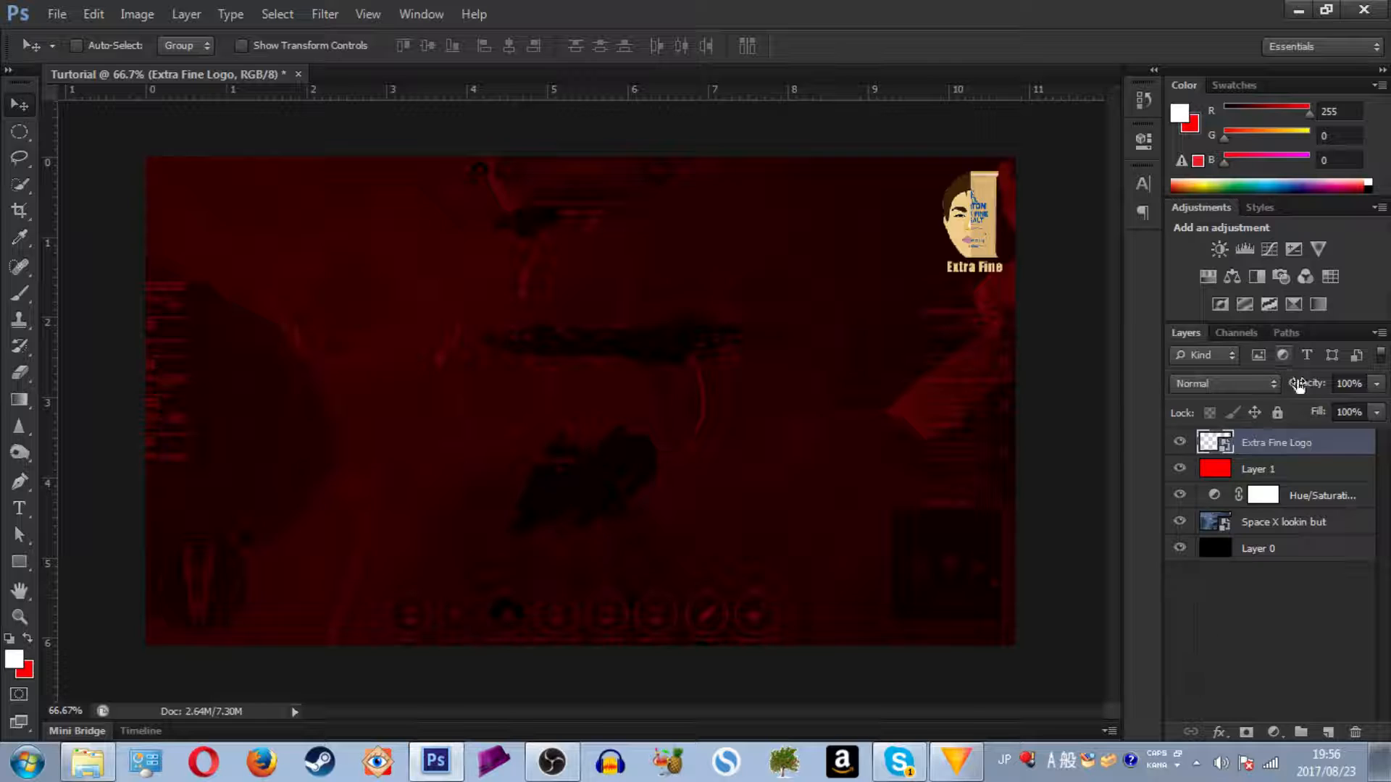
pyautogui.doubleClick(1363, 448)
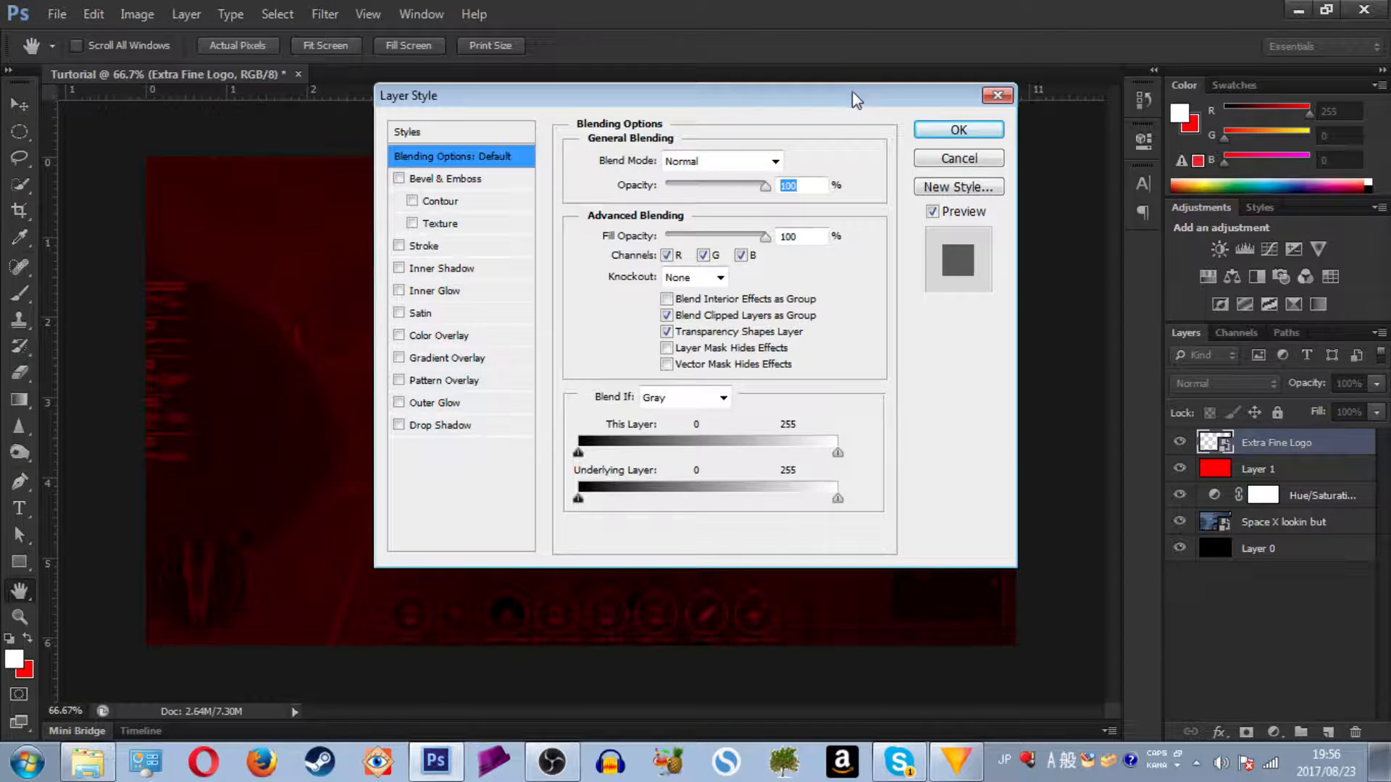
pyautogui.moveTo(857, 100); pyautogui.dragTo(549, 70)
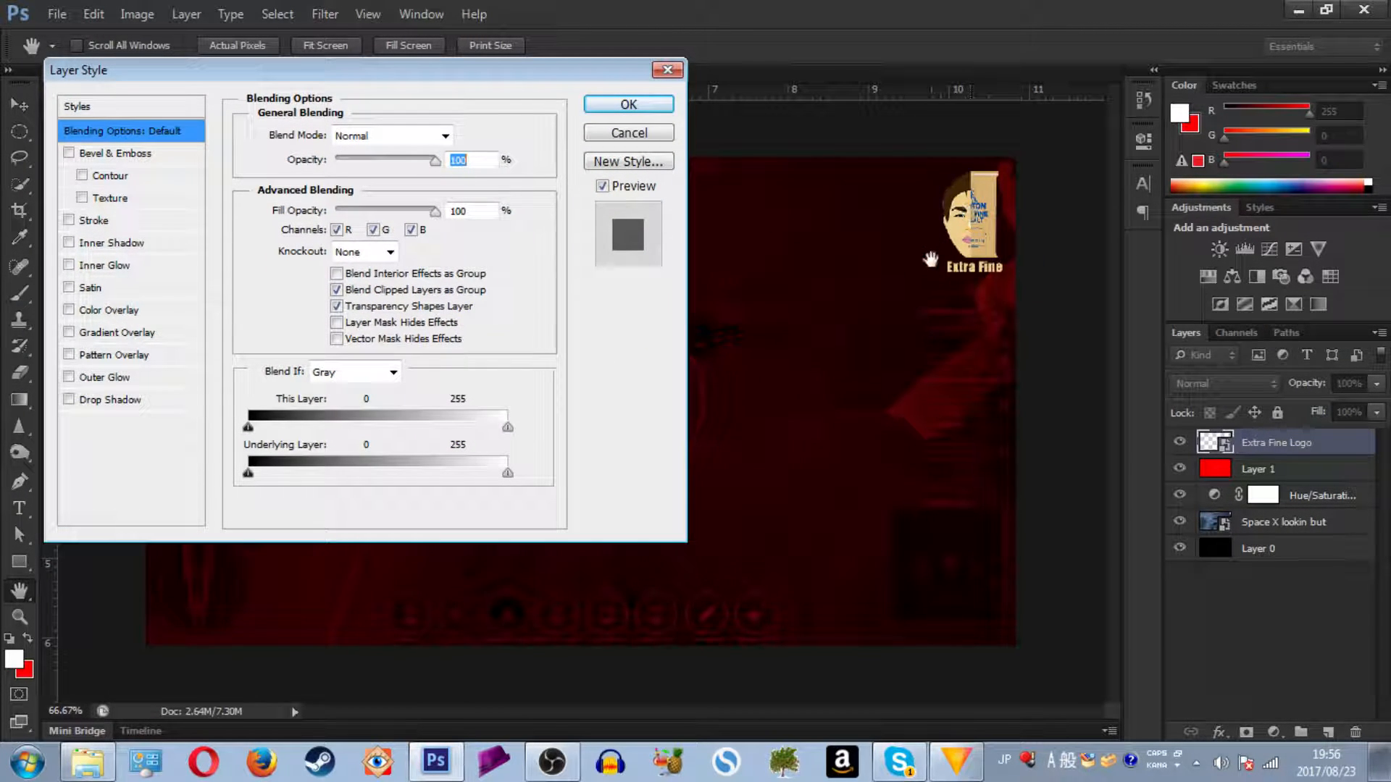
pyautogui.click(658, 108)
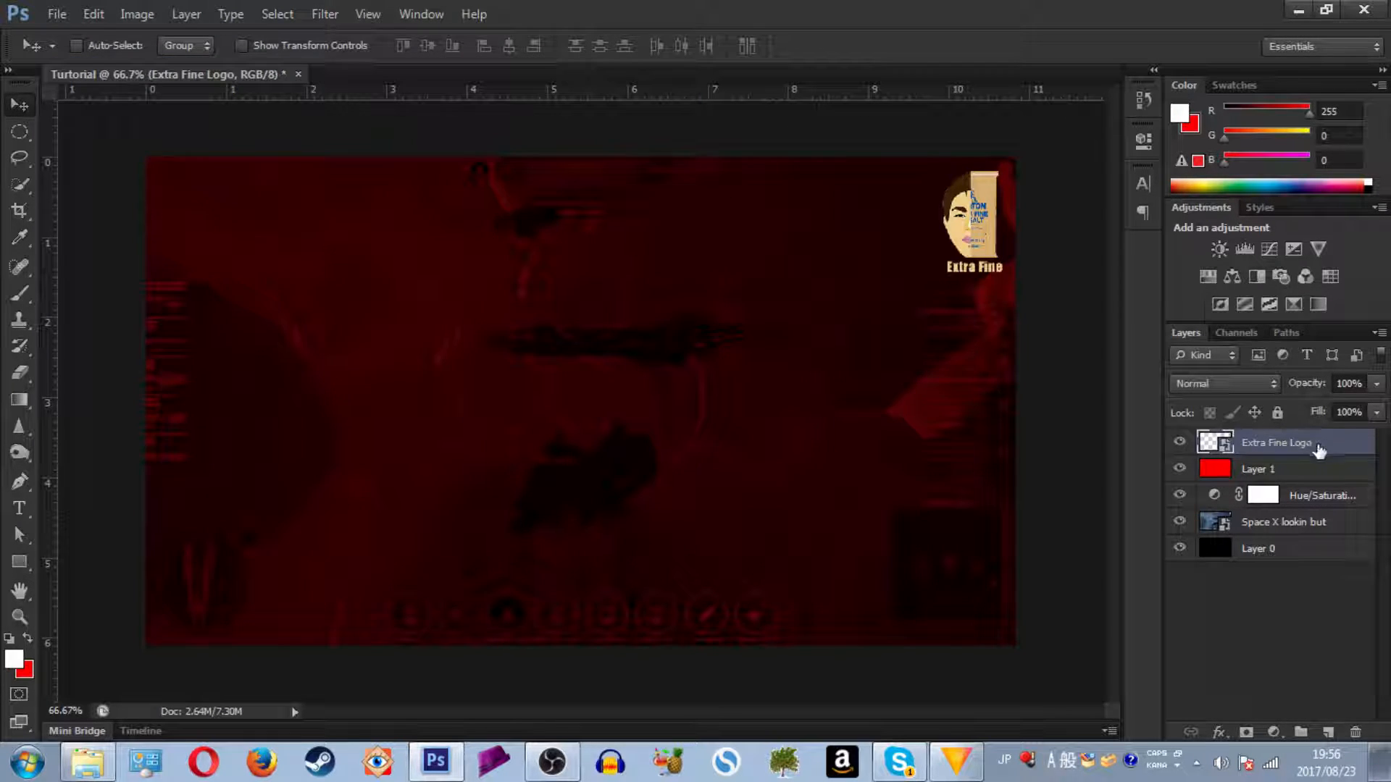
# Add a pure red (ff0000) Outer Glow with a size of about 59 px to the Extra Fine Logo layer
pyautogui.doubleClick(1360, 445)
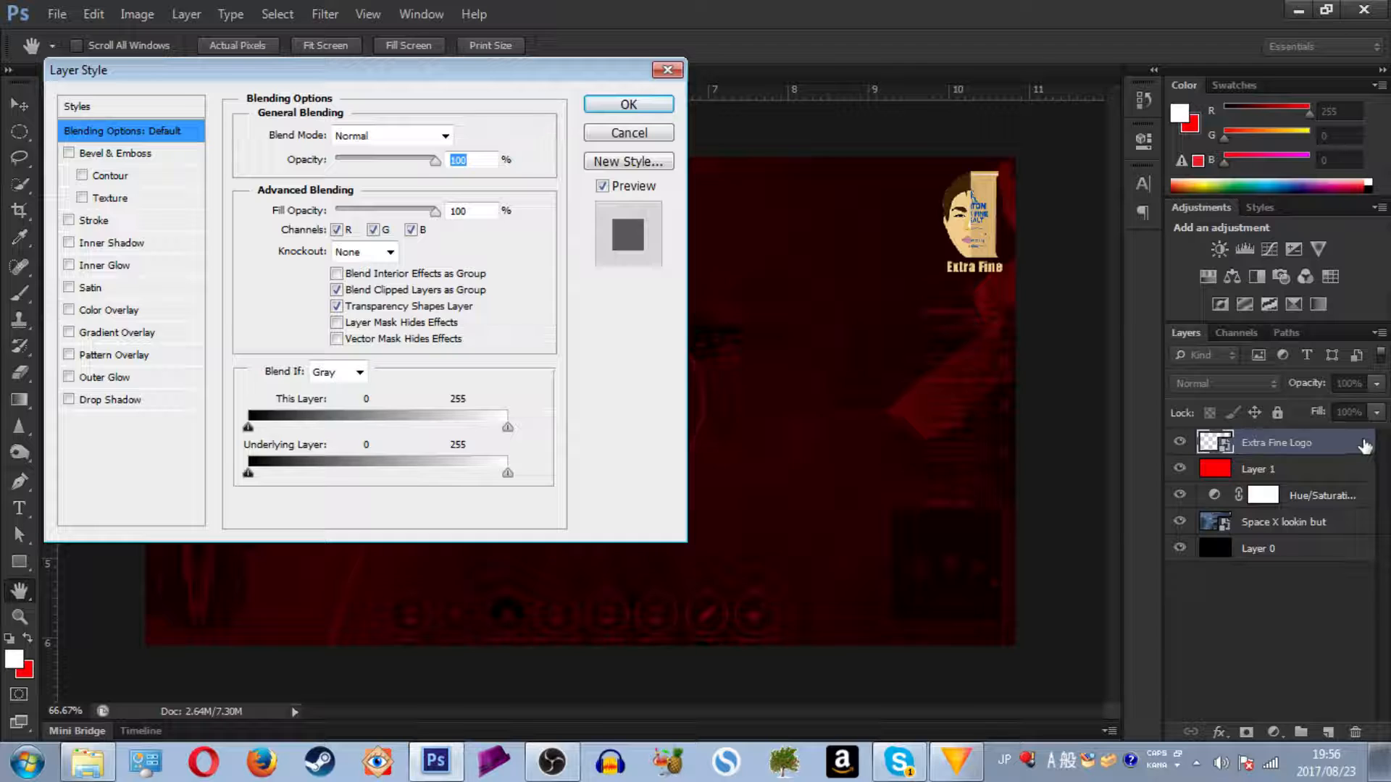
pyautogui.moveTo(203, 72); pyautogui.dragTo(202, 55)
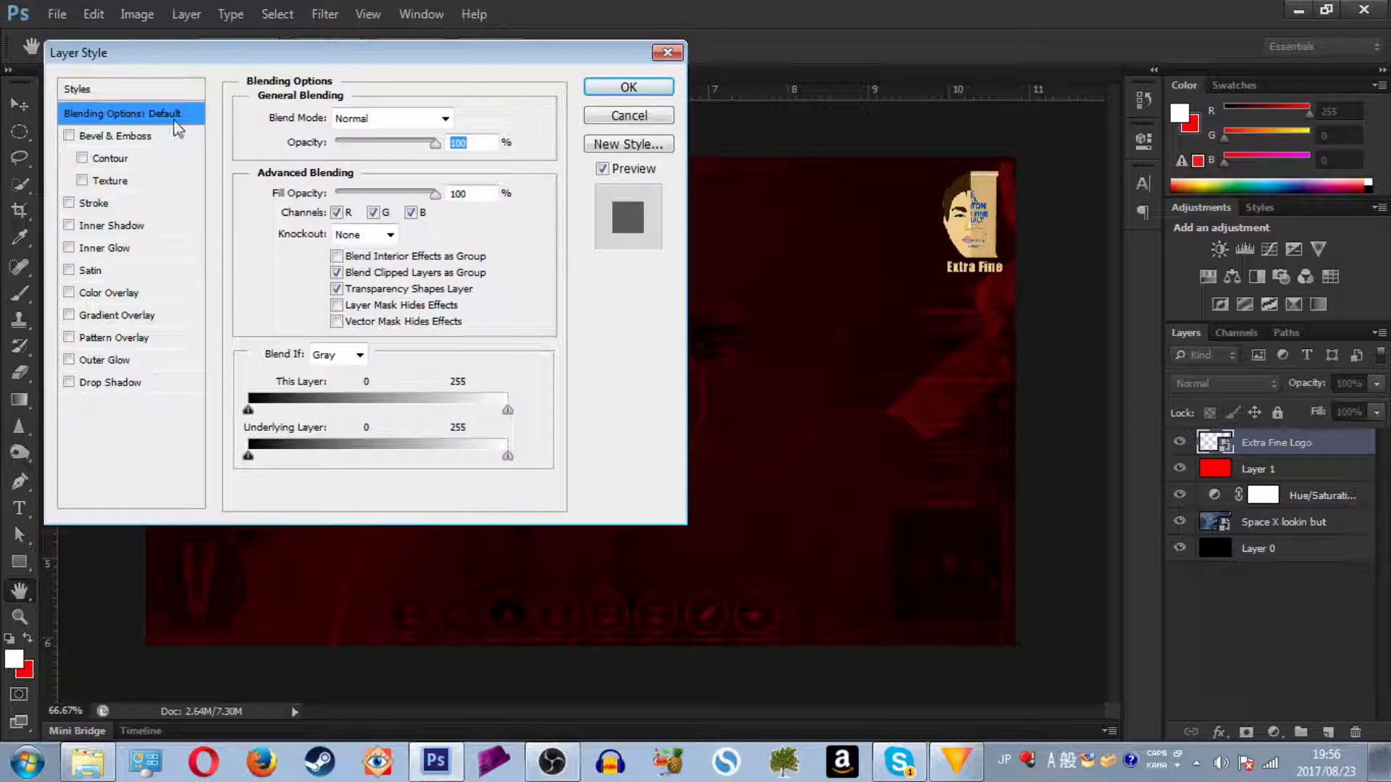
pyautogui.click(100, 362)
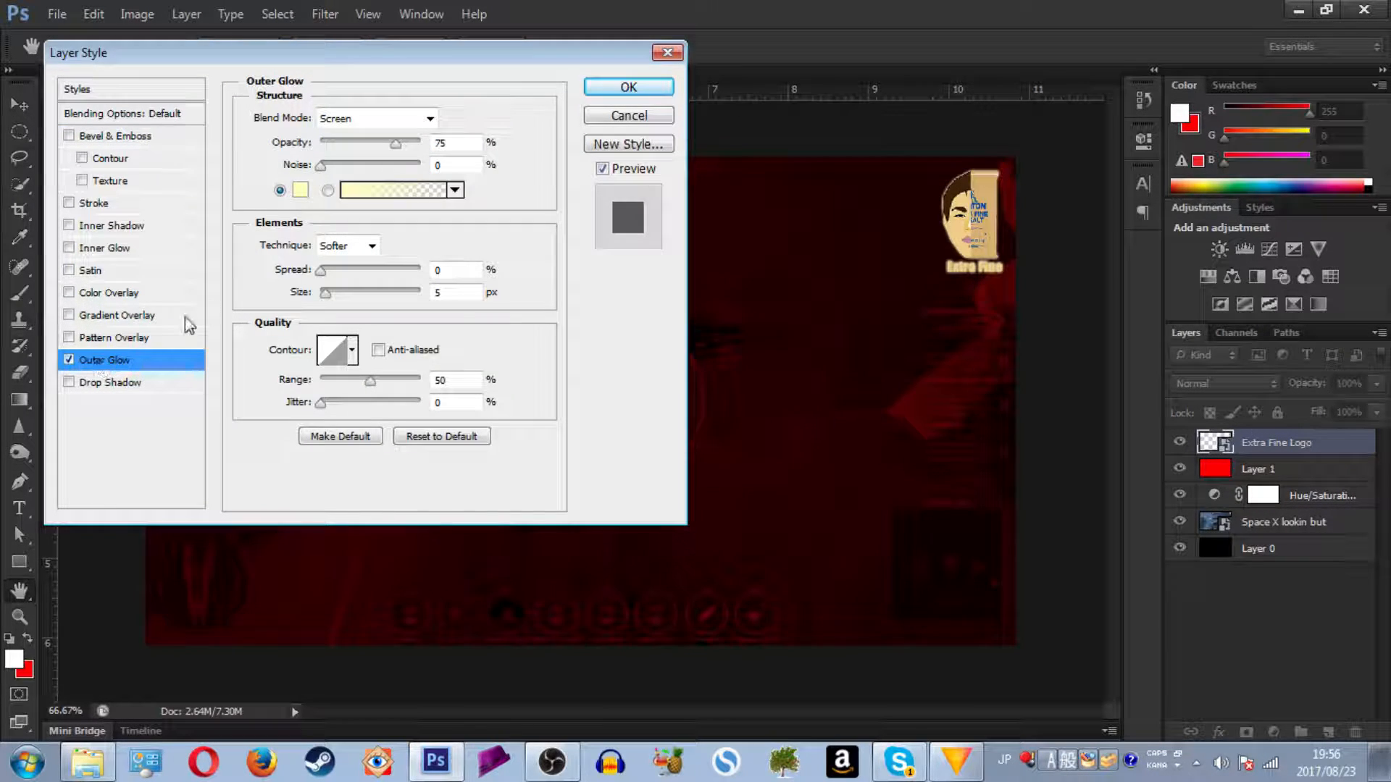
pyautogui.click(298, 196)
pyautogui.moveTo(948, 457); pyautogui.dragTo(996, 324)
pyautogui.moveTo(984, 406); pyautogui.dragTo(986, 320)
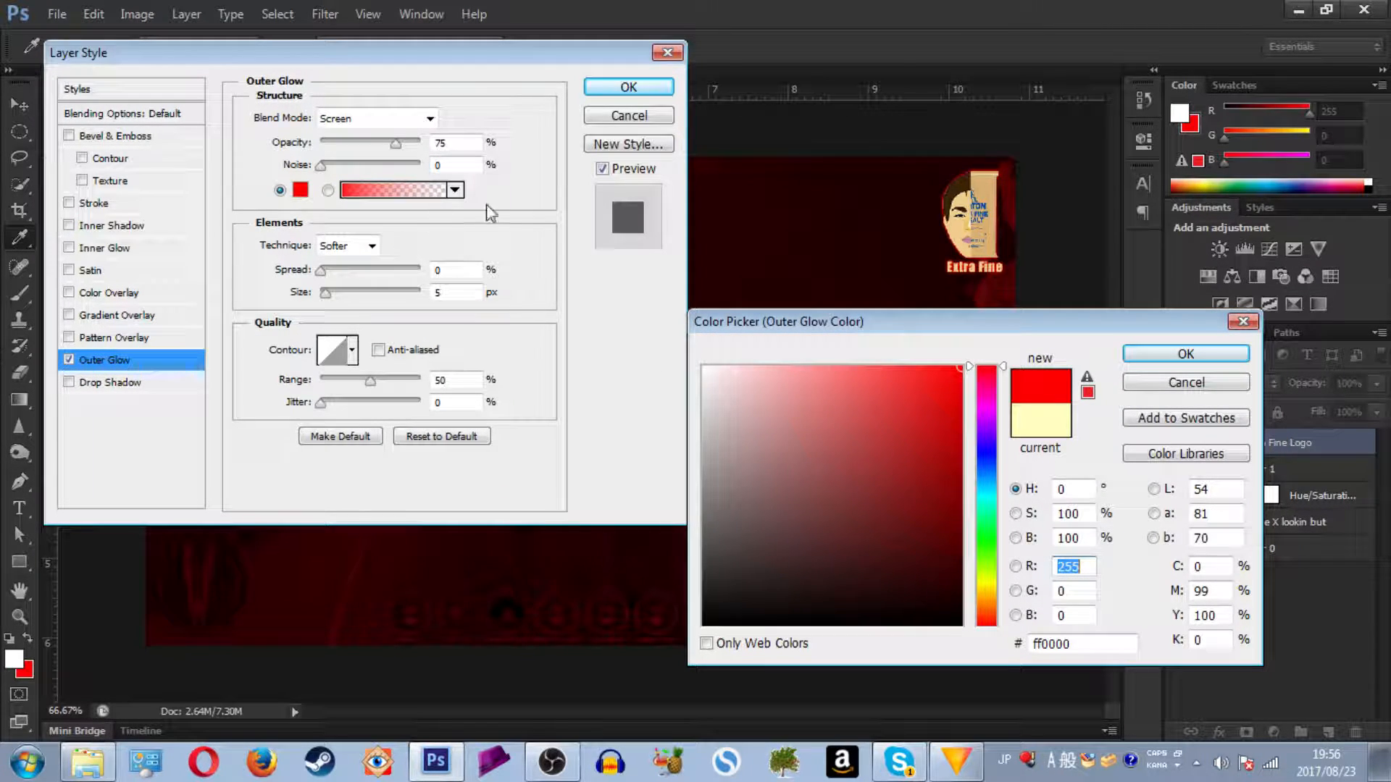
pyautogui.click(1183, 354)
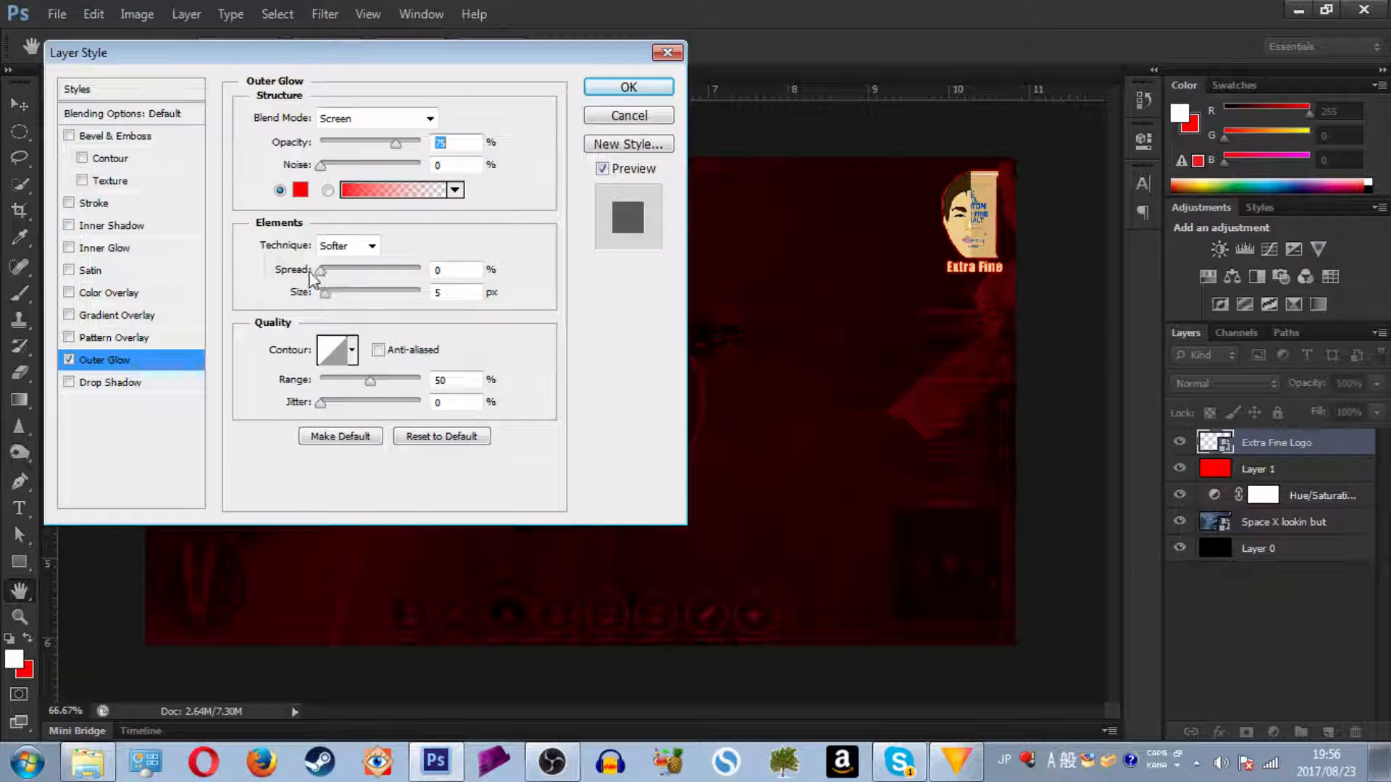
pyautogui.moveTo(331, 294); pyautogui.dragTo(346, 301)
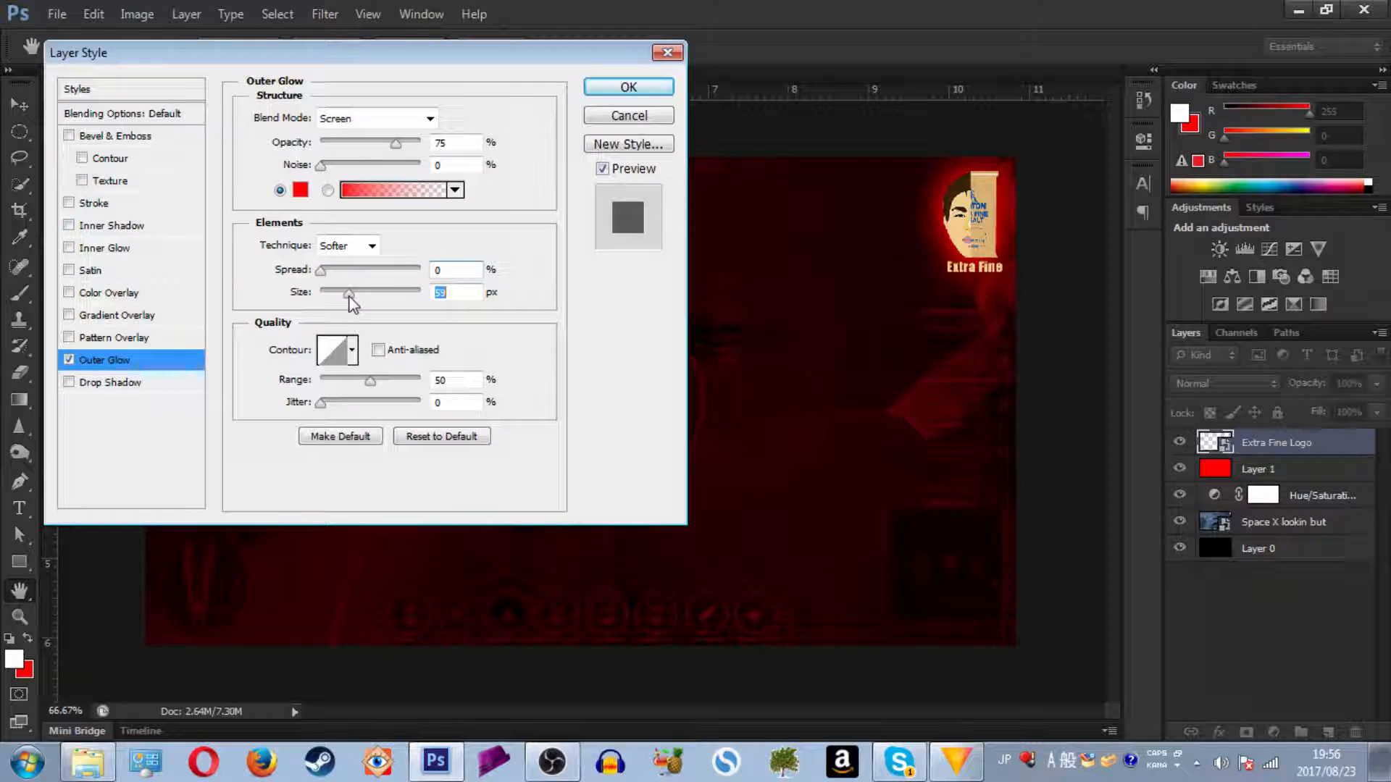
pyautogui.click(620, 86)
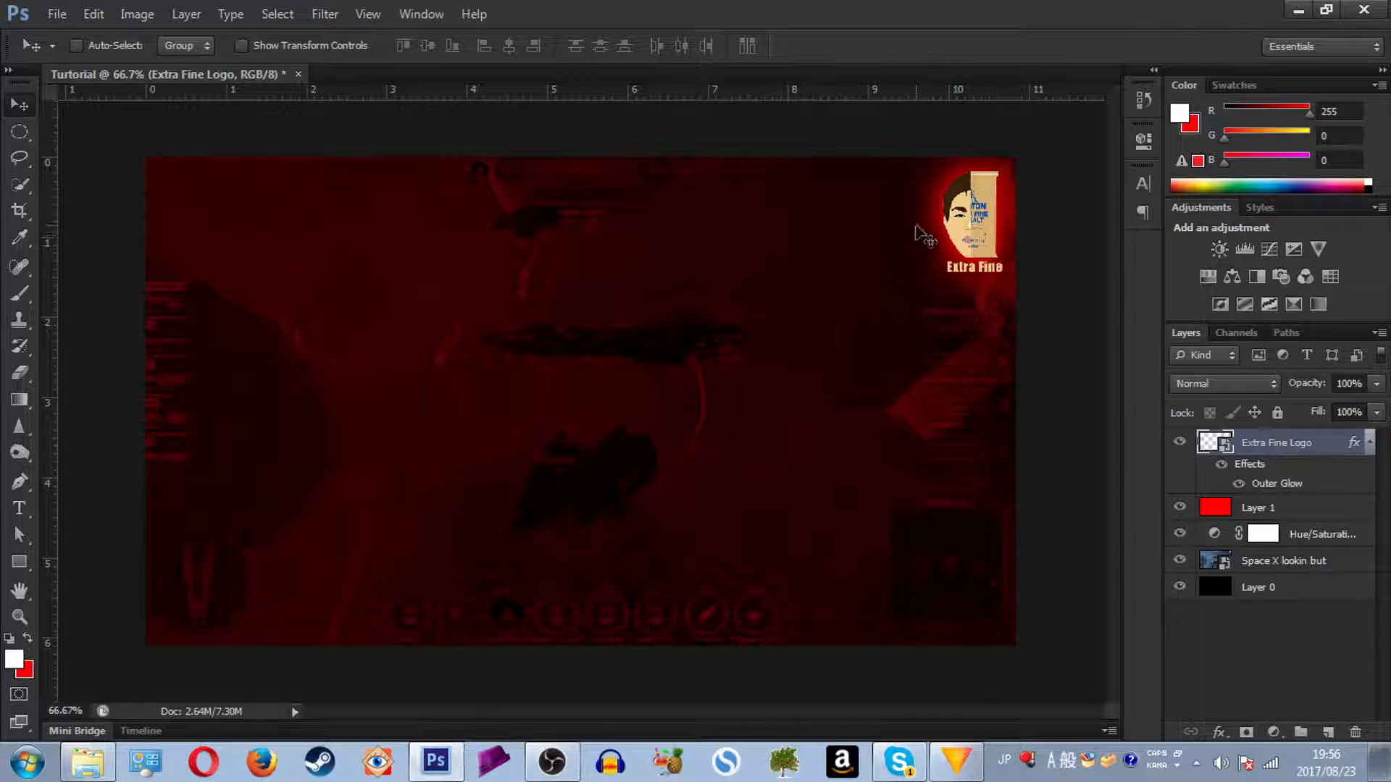
# Set the background colour to yellow (R 255, G 204, B 0)
pyautogui.click(1257, 510)
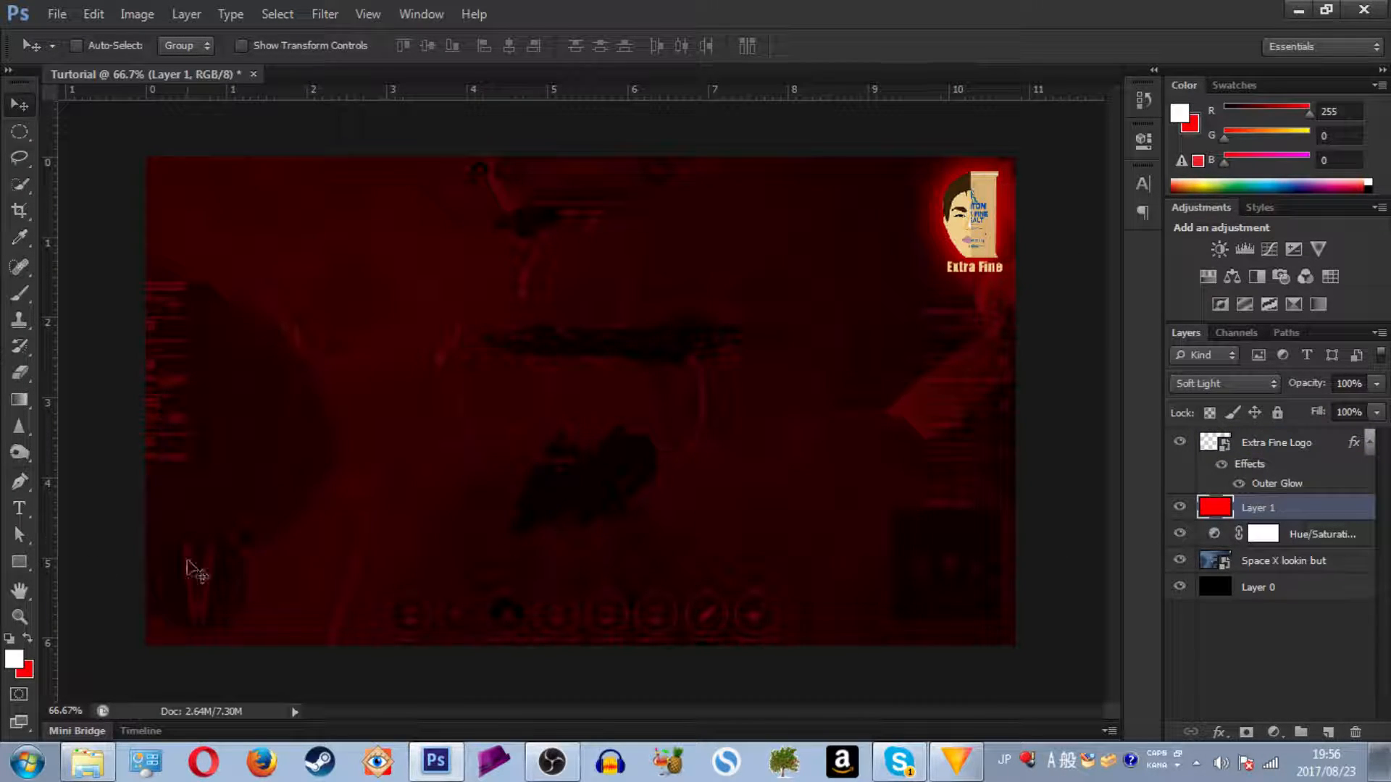
pyautogui.click(29, 673)
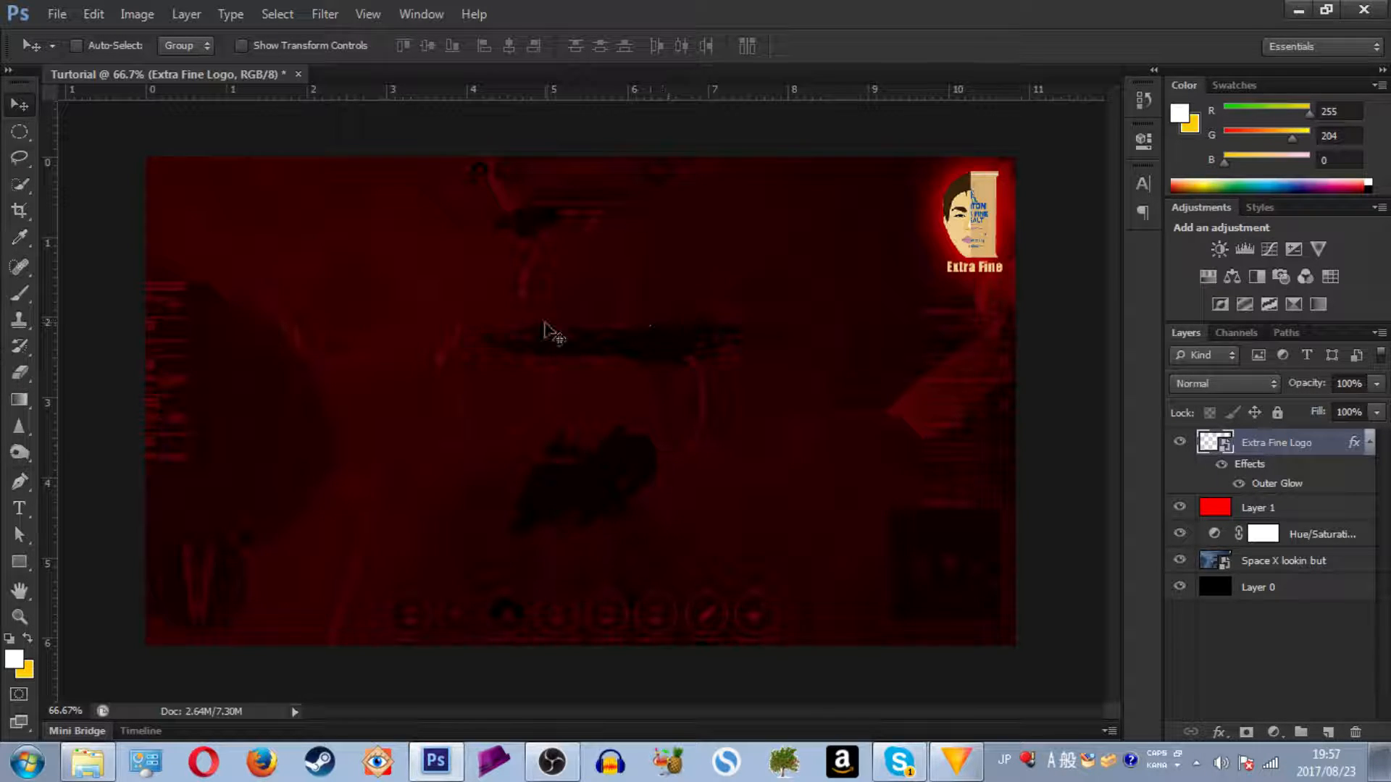
# Switch to Windows Explorer and open the 01 Rendered Models folder in the YouTube Thumbnail Pack on Local Disk (D:)
pyautogui.click(87, 760)
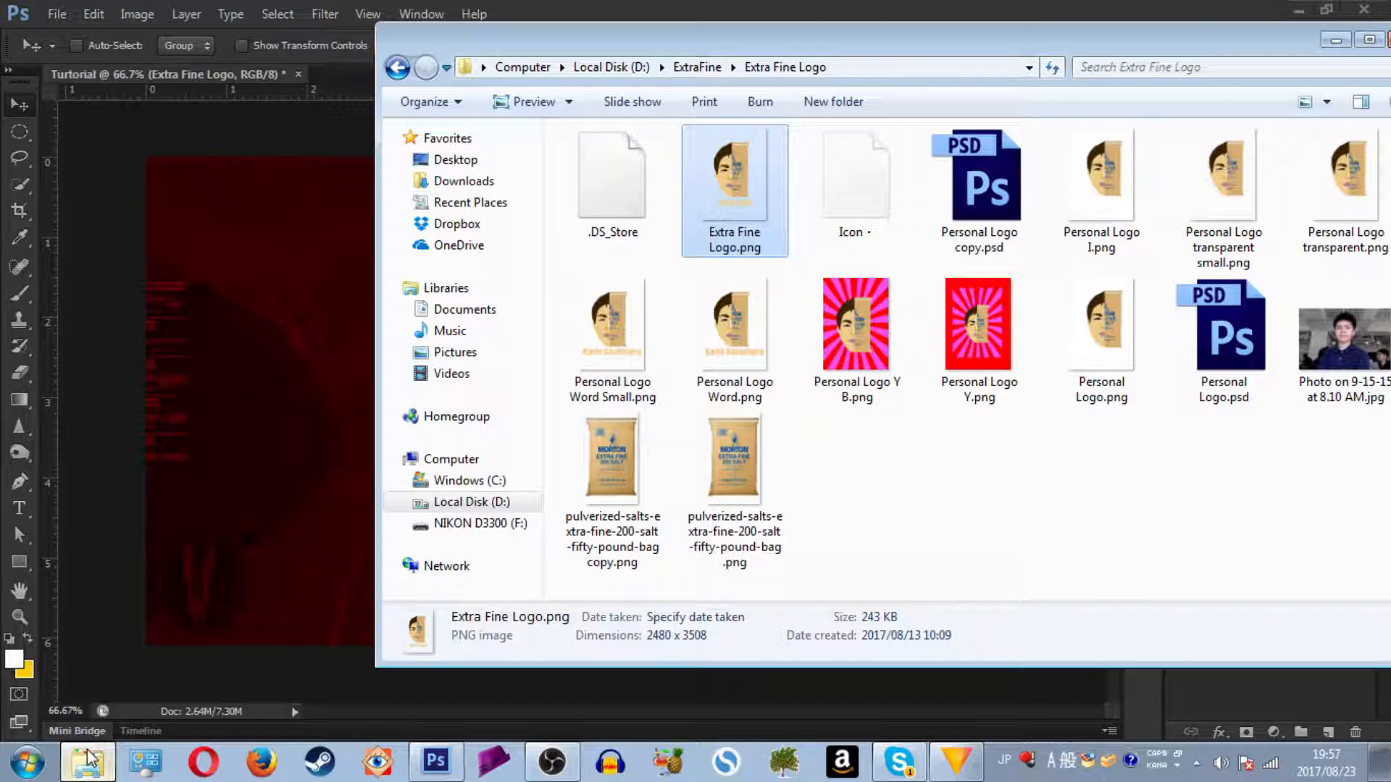
pyautogui.click(463, 502)
pyautogui.scroll(-10, 812, 461)
pyautogui.scroll(-1, 812, 459)
pyautogui.click(808, 474)
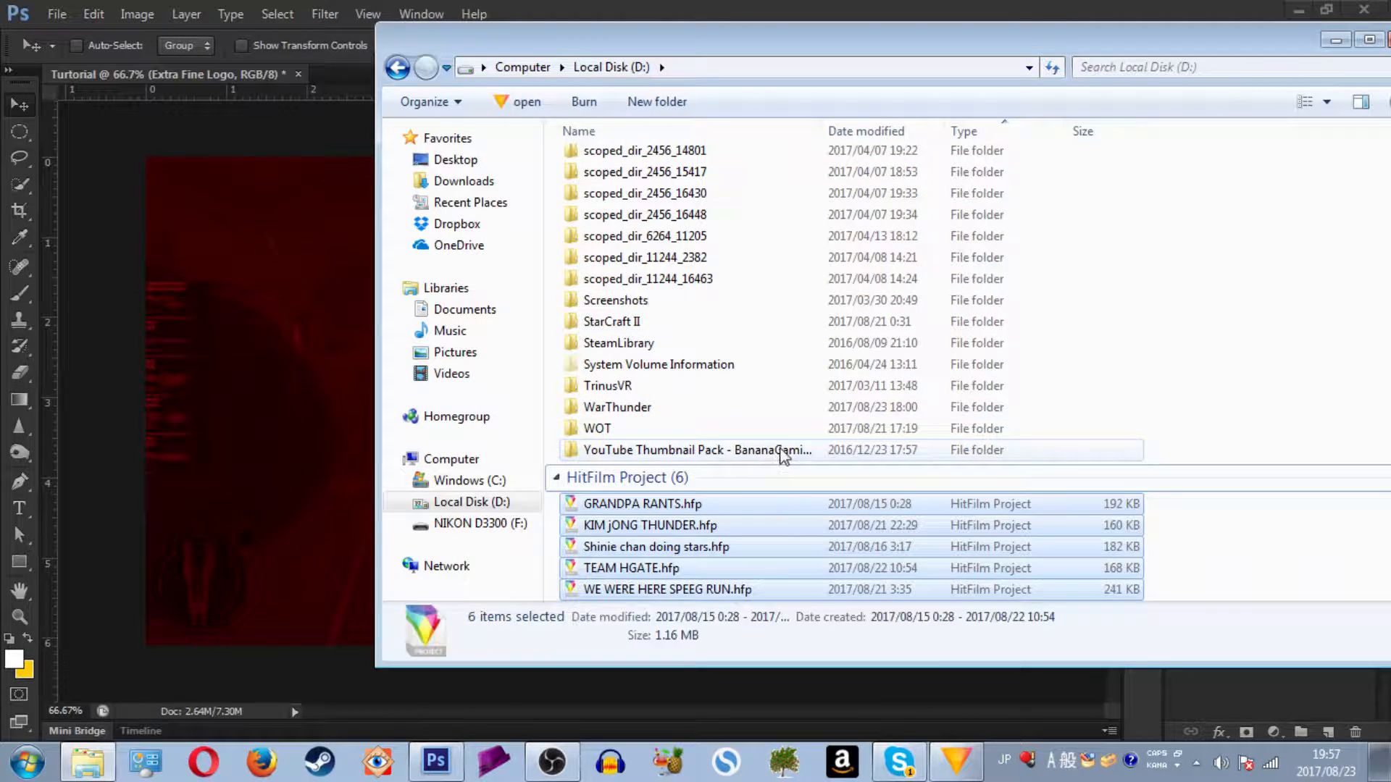
pyautogui.click(781, 453)
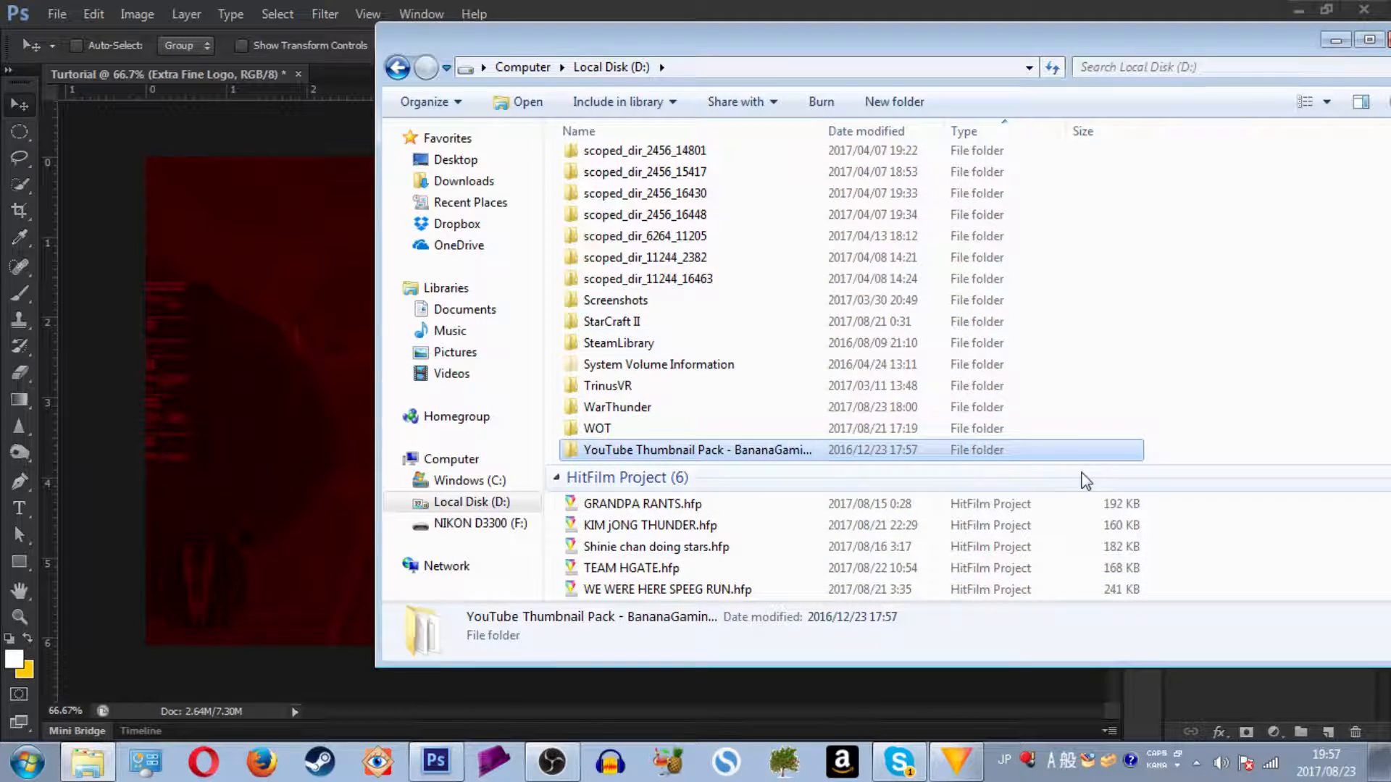
pyautogui.doubleClick(729, 452)
pyautogui.click(661, 163)
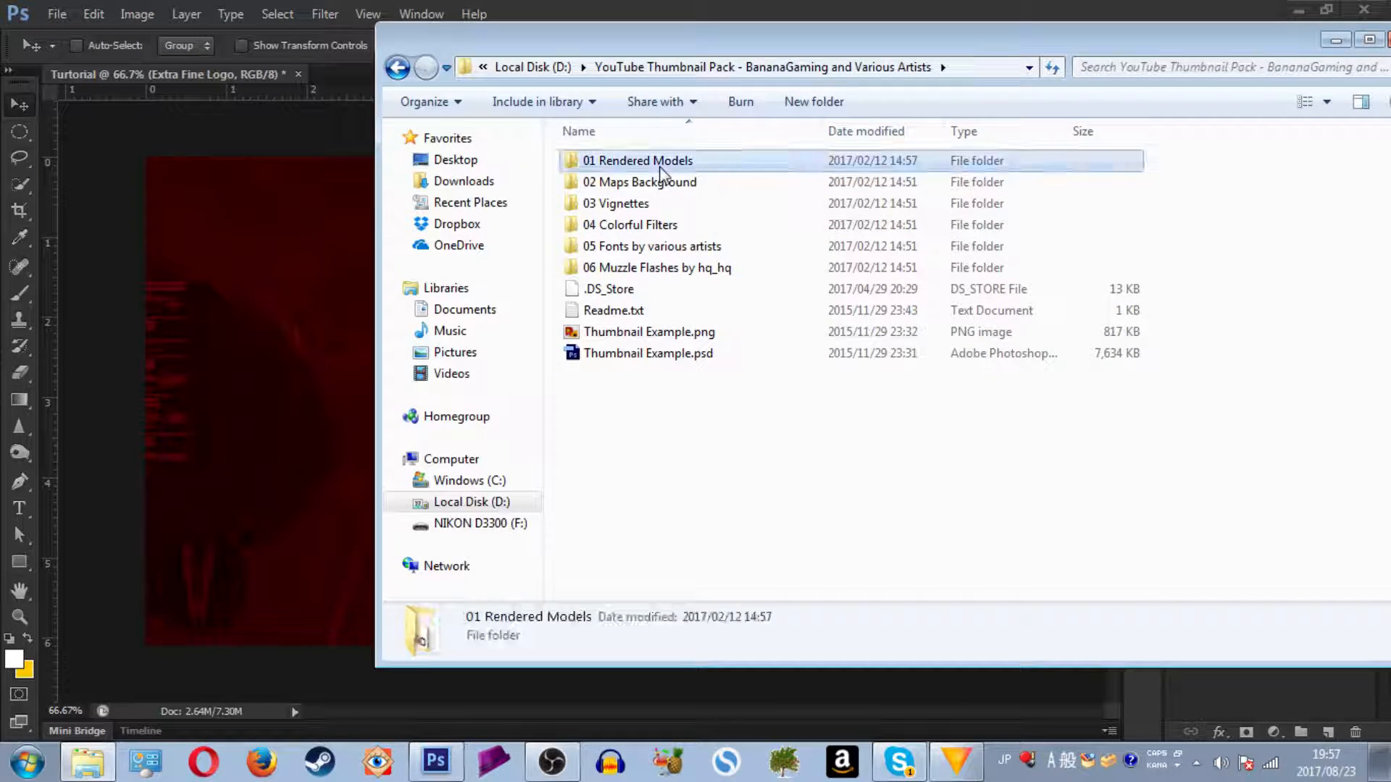
pyautogui.doubleClick(660, 166)
# Place the R12.png soldier render into the Photoshop document above the Extra Fine Logo layer
pyautogui.scroll(-3, 1140, 300)
pyautogui.moveTo(917, 50); pyautogui.dragTo(700, 0)
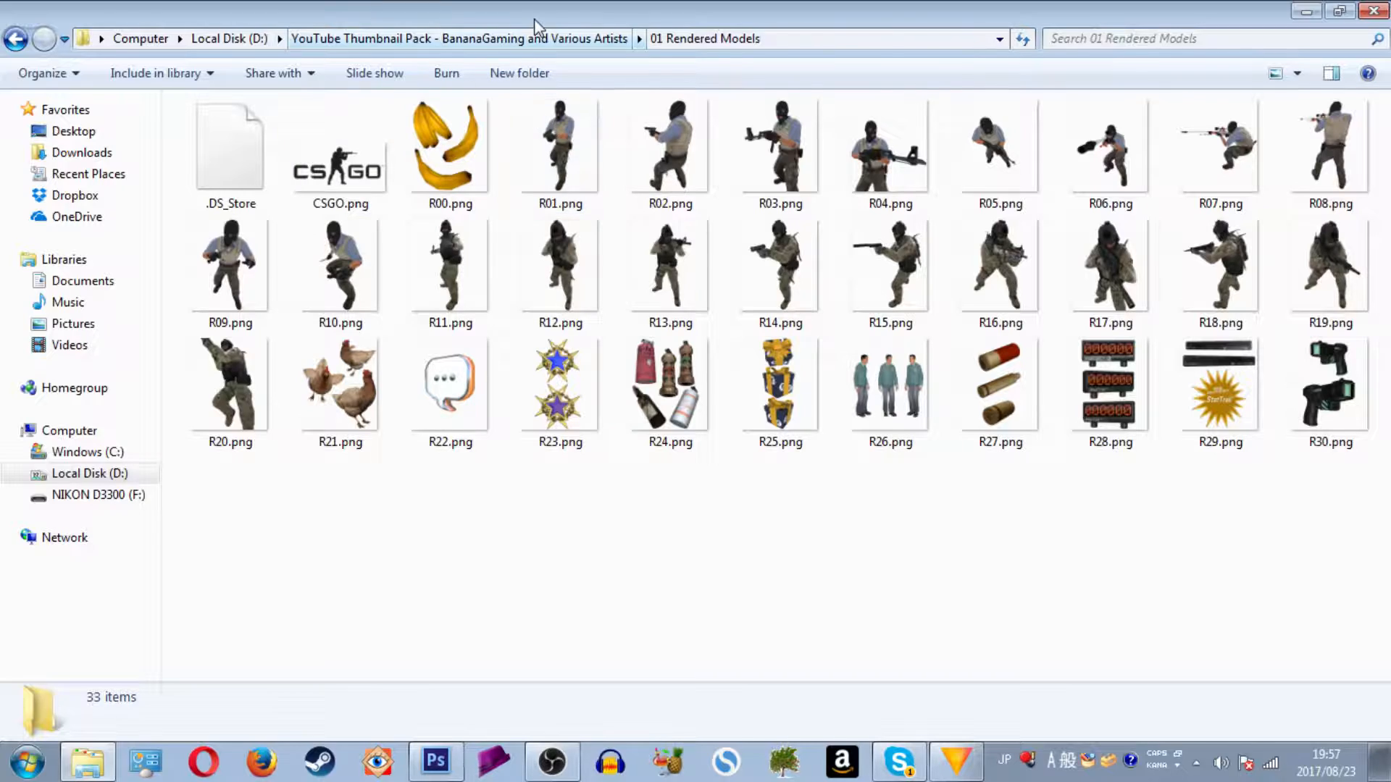
pyautogui.moveTo(536, 19); pyautogui.dragTo(905, 57)
pyautogui.moveTo(615, 315); pyautogui.dragTo(377, 405)
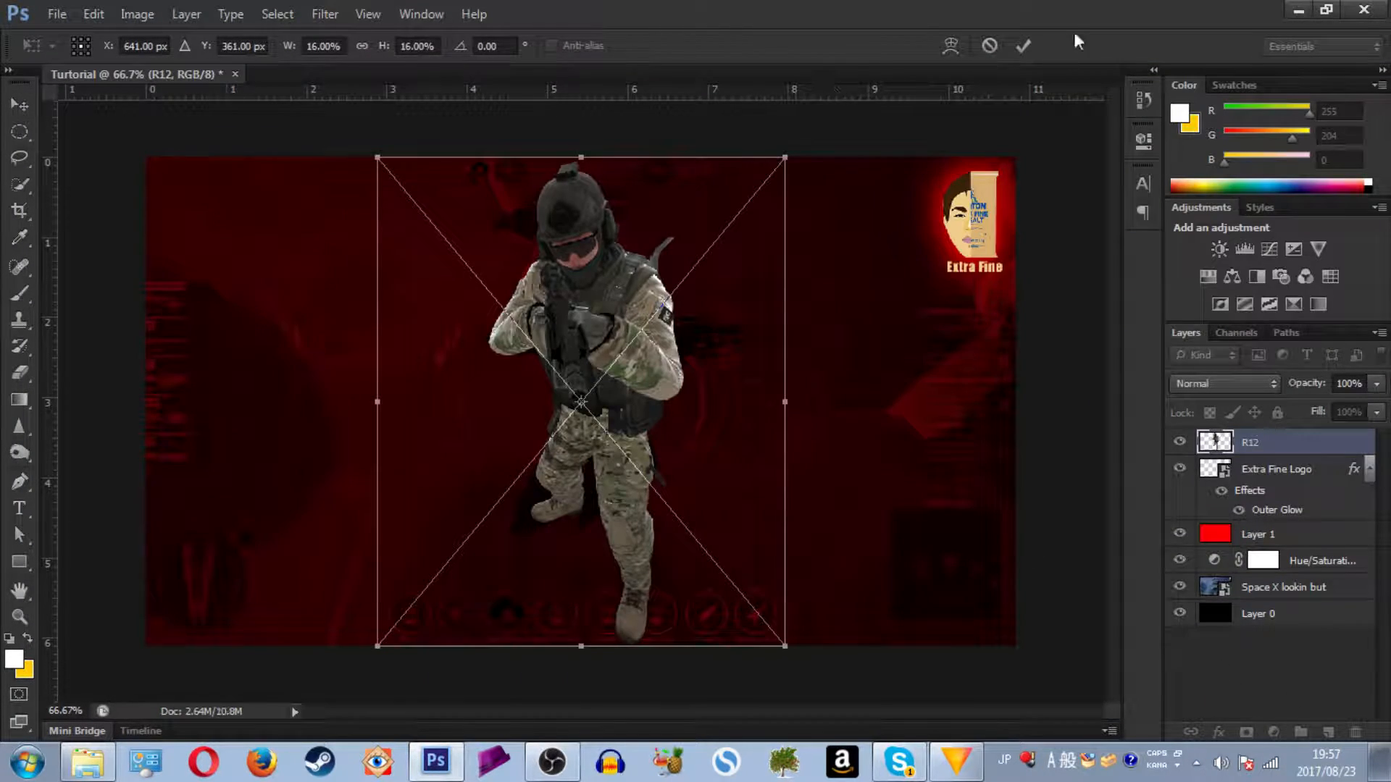
pyautogui.click(1023, 47)
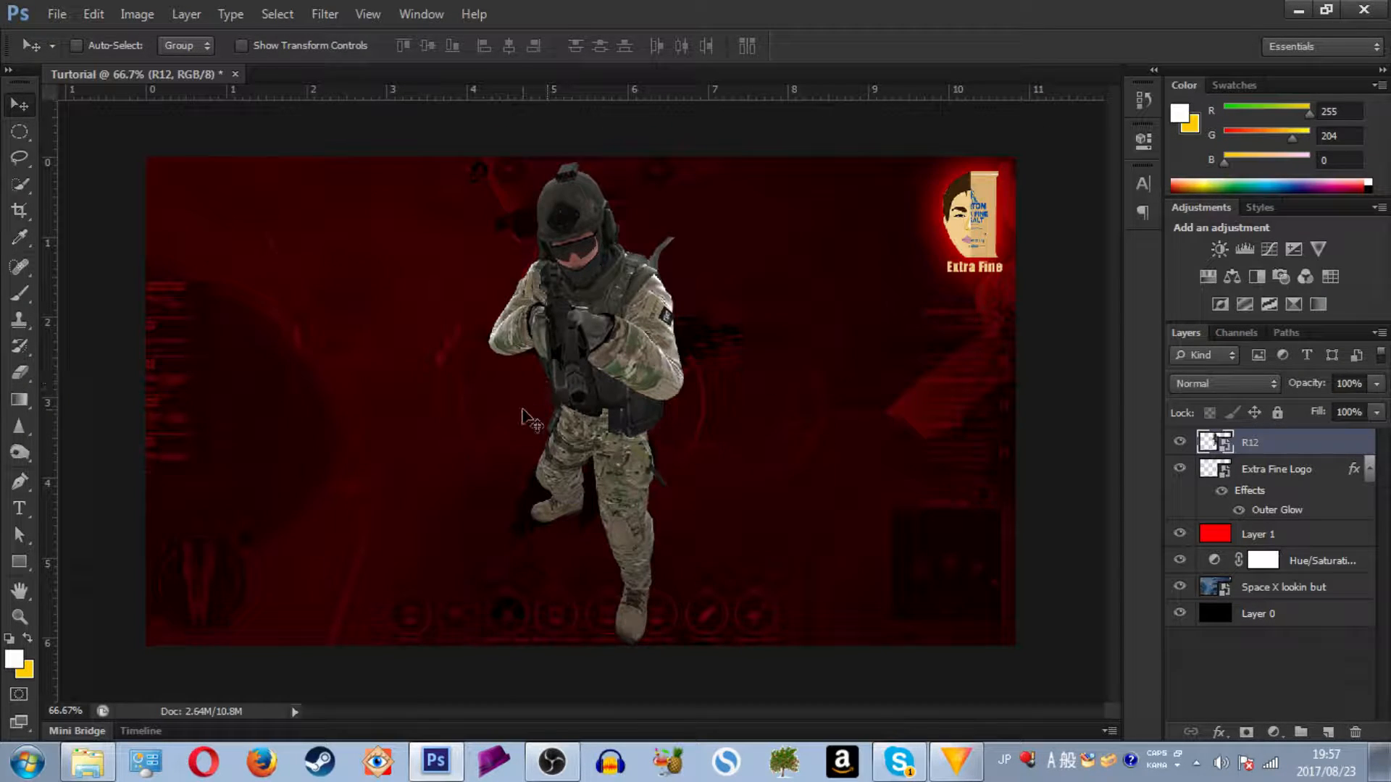
# Enlarge the R12 soldier to about 41% width and 28% height and move it over the canvas's left half
pyautogui.hotkey('ctrl', 't')
pyautogui.moveTo(786, 403); pyautogui.dragTo(827, 410)
pyautogui.moveTo(653, 236); pyautogui.dragTo(347, 523)
pyautogui.moveTo(505, 443); pyautogui.dragTo(1115, 76)
pyautogui.moveTo(749, 377); pyautogui.dragTo(547, 492)
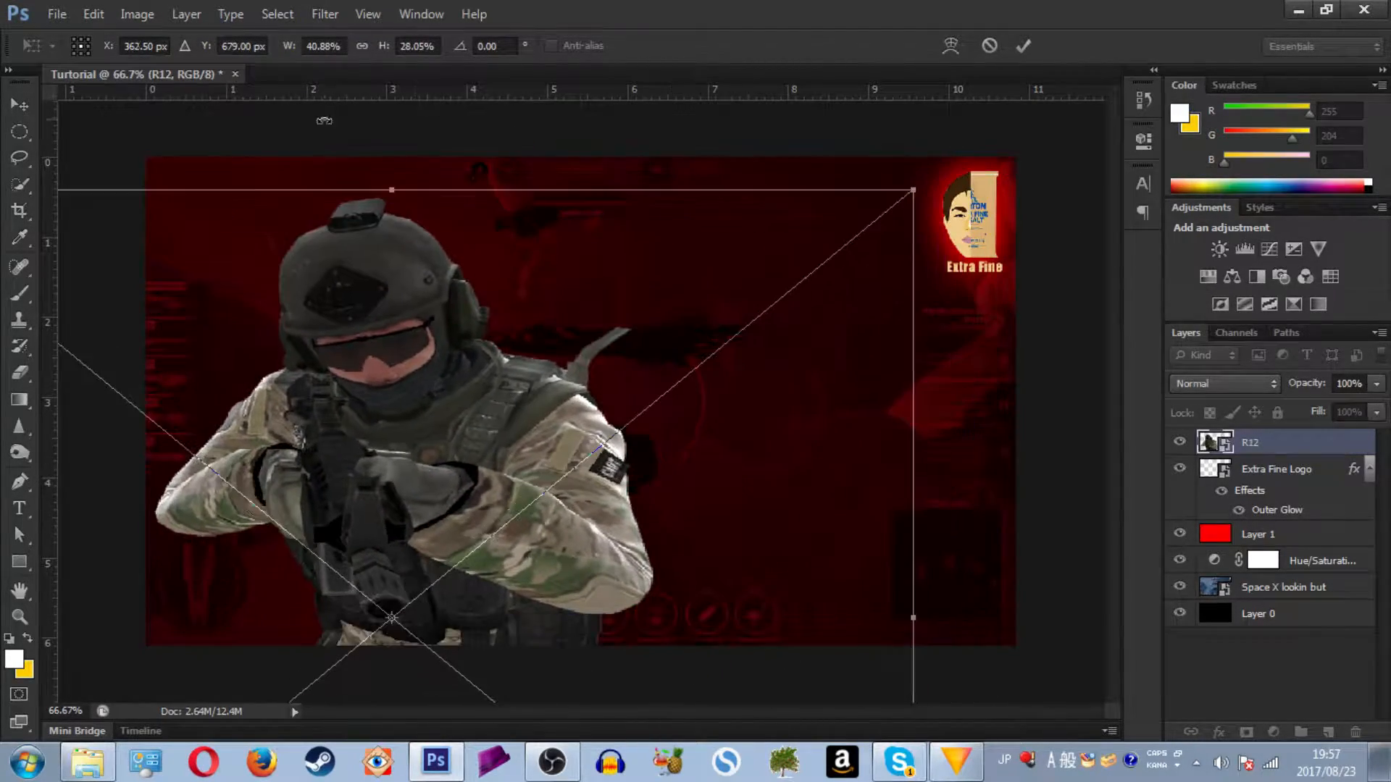
# Rescale the soldier to about 44% width and 43% height so the upper body fills the canvas's left half
pyautogui.click(363, 47)
pyautogui.moveTo(914, 443); pyautogui.dragTo(931, 447)
pyautogui.moveTo(609, 275); pyautogui.dragTo(498, 531)
pyautogui.moveTo(816, 245); pyautogui.dragTo(1085, 62)
pyautogui.moveTo(629, 319); pyautogui.dragTo(512, 514)
pyautogui.moveTo(914, 198); pyautogui.dragTo(770, 365)
pyautogui.moveTo(464, 462); pyautogui.dragTo(628, 182)
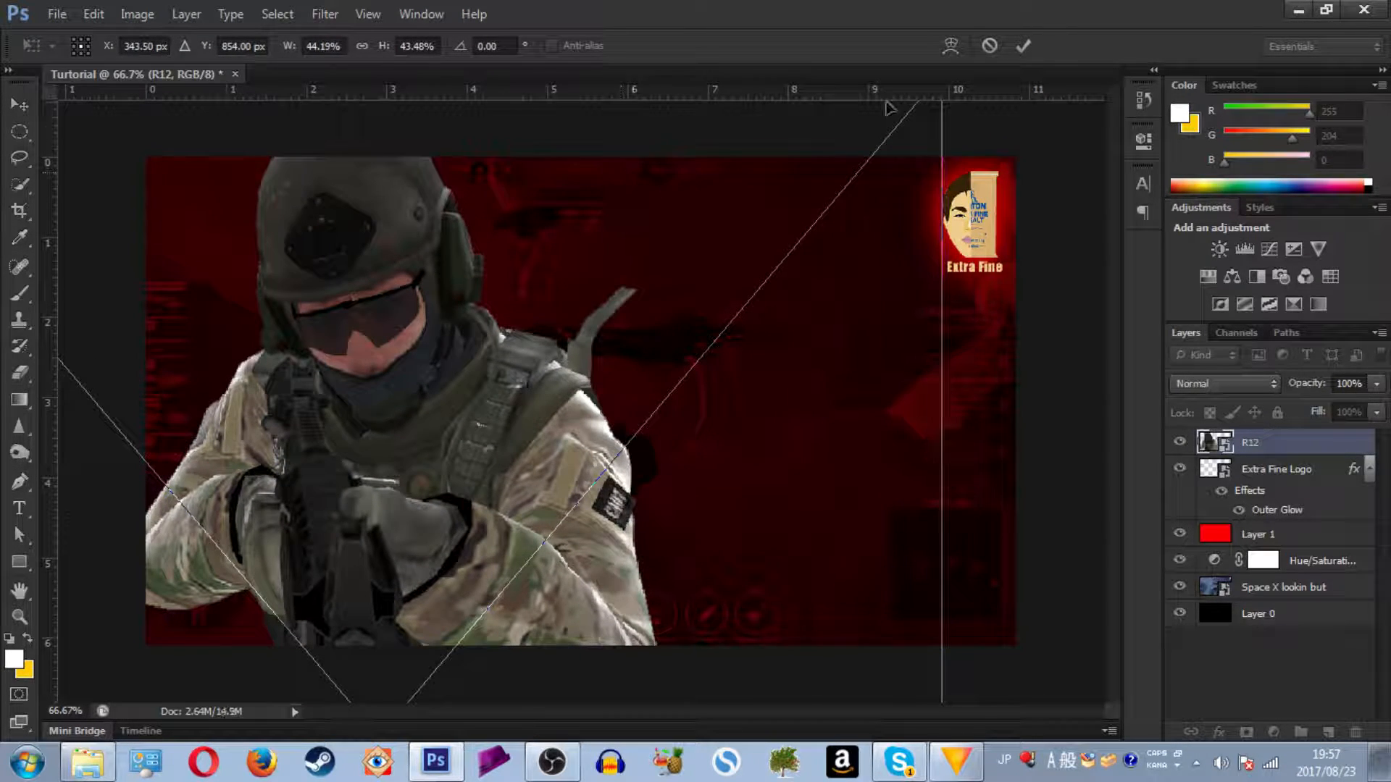
pyautogui.click(1023, 45)
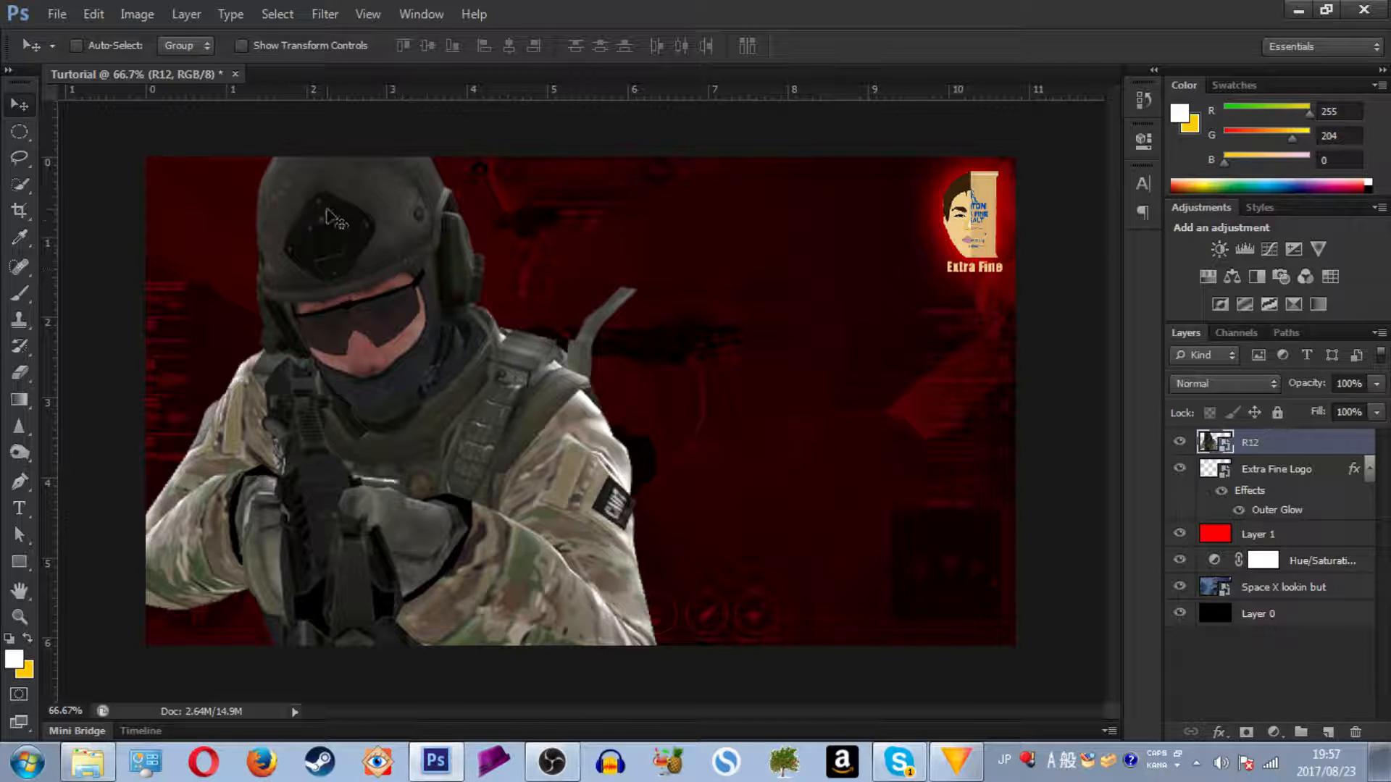
# Crop the document to its existing canvas edges with Delete Cropped Pixels enabled
pyautogui.click(20, 211)
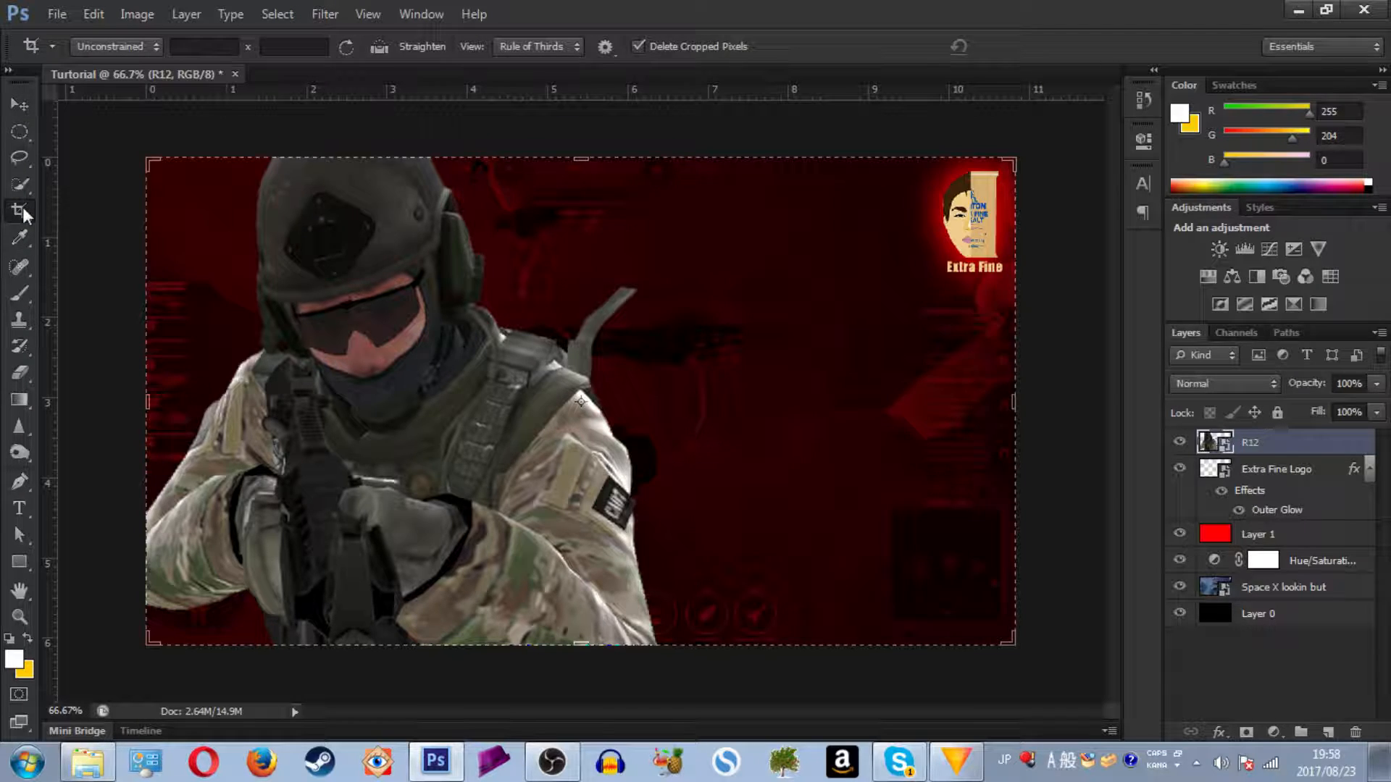
pyautogui.click(590, 151)
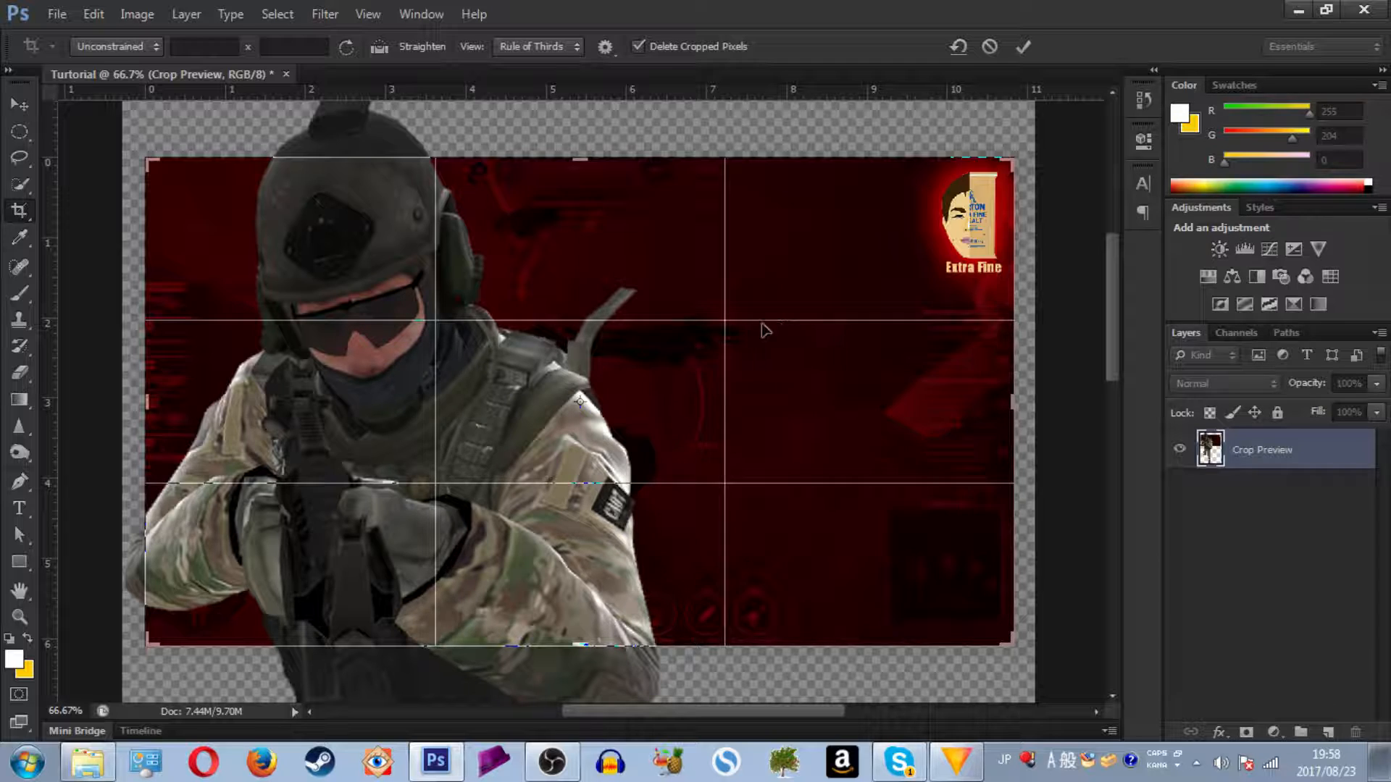
pyautogui.click(1022, 47)
pyautogui.click(578, 159)
pyautogui.click(1021, 47)
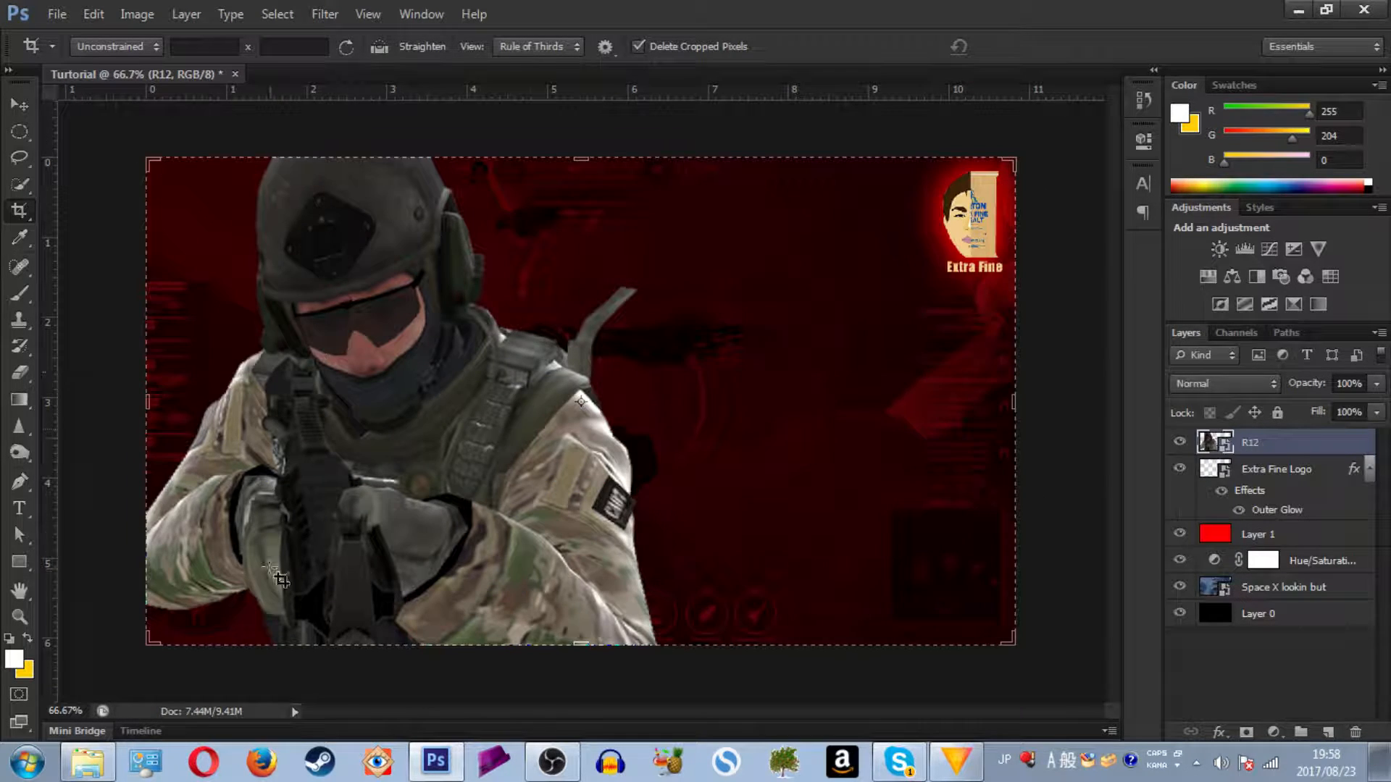
# Enlarge the R12 soldier to about 51% width and 49% height and shift it toward the canvas's left edge
pyautogui.hotkey('ctrl', 't')
pyautogui.moveTo(963, 471); pyautogui.dragTo(977, 471)
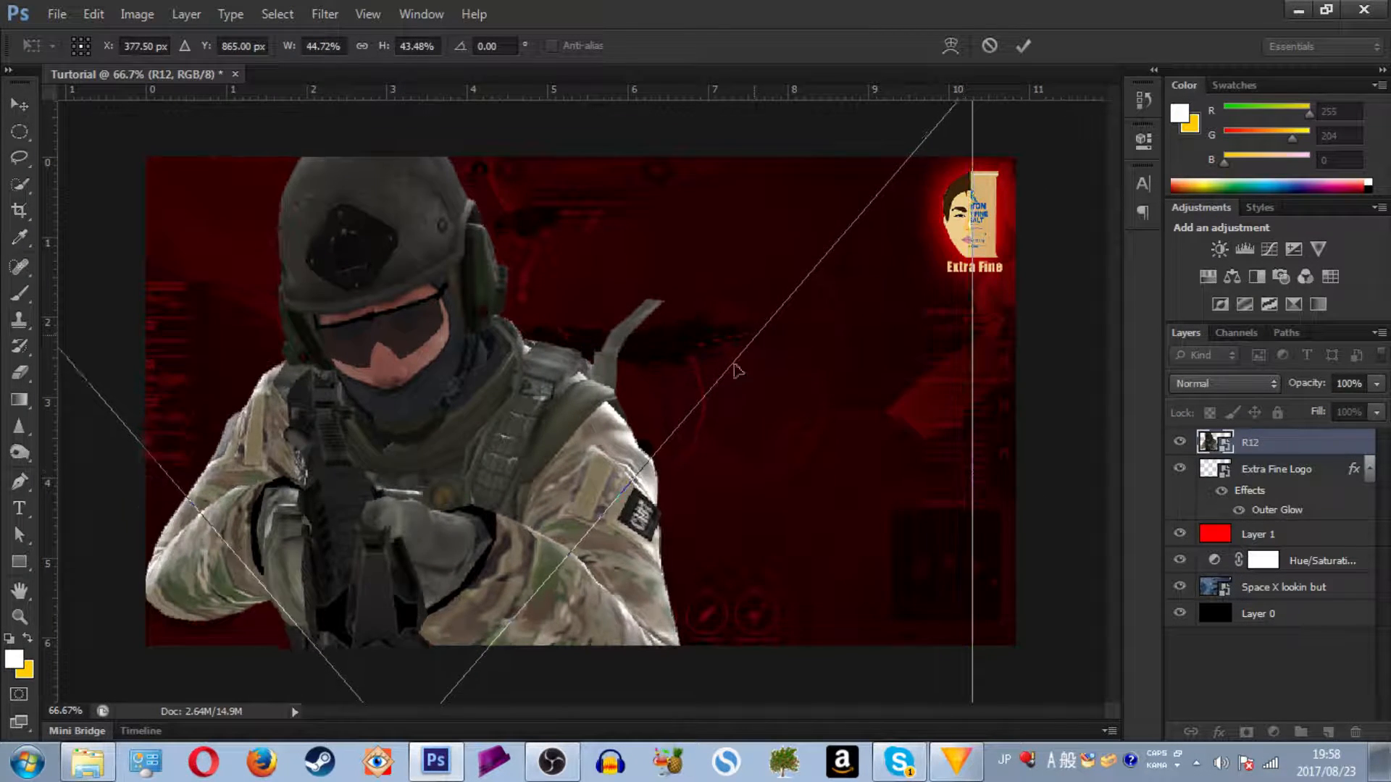
pyautogui.moveTo(752, 345); pyautogui.dragTo(565, 546)
pyautogui.moveTo(786, 282); pyautogui.dragTo(984, 132)
pyautogui.moveTo(818, 290); pyautogui.dragTo(914, 229)
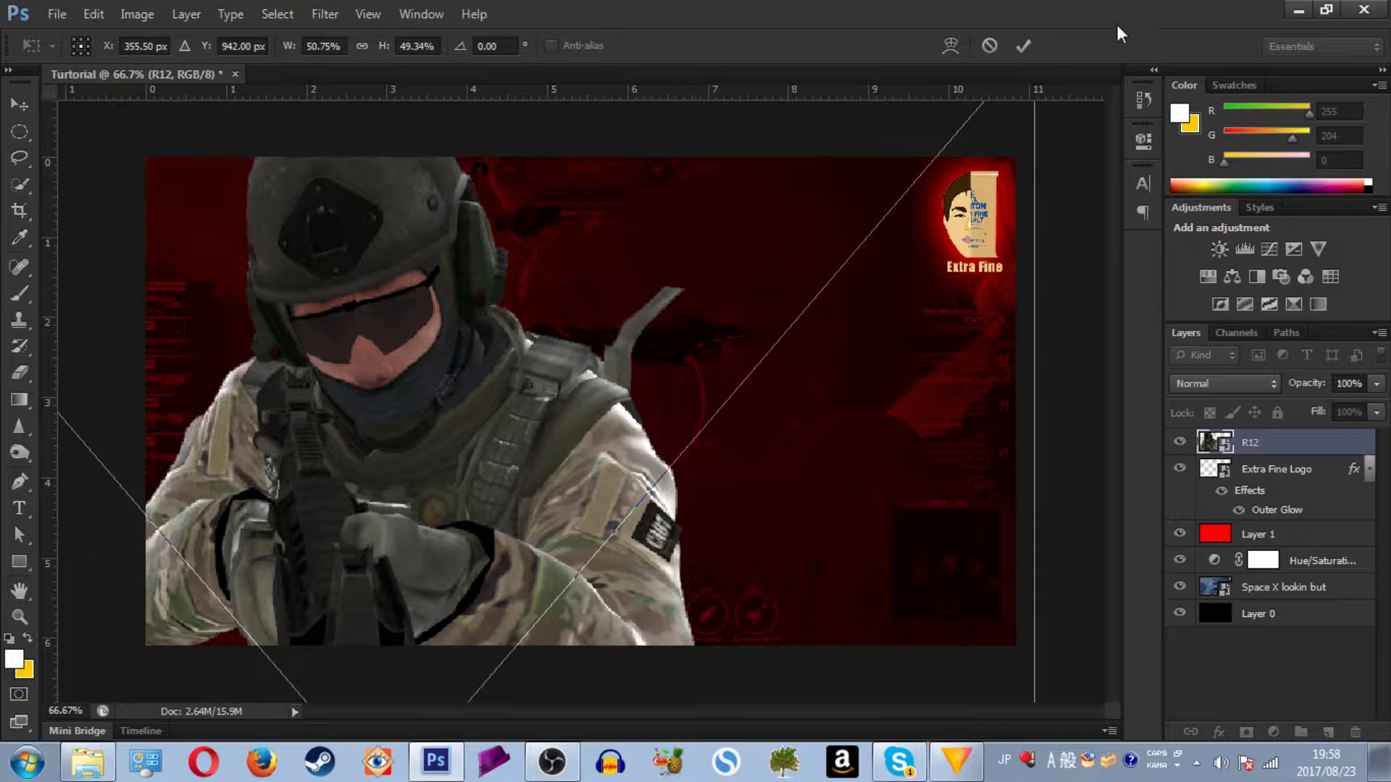
pyautogui.click(1023, 45)
# Crop the enlarged soldier's overhang to the existing canvas edges with Delete Cropped Pixels enabled
pyautogui.press('c')
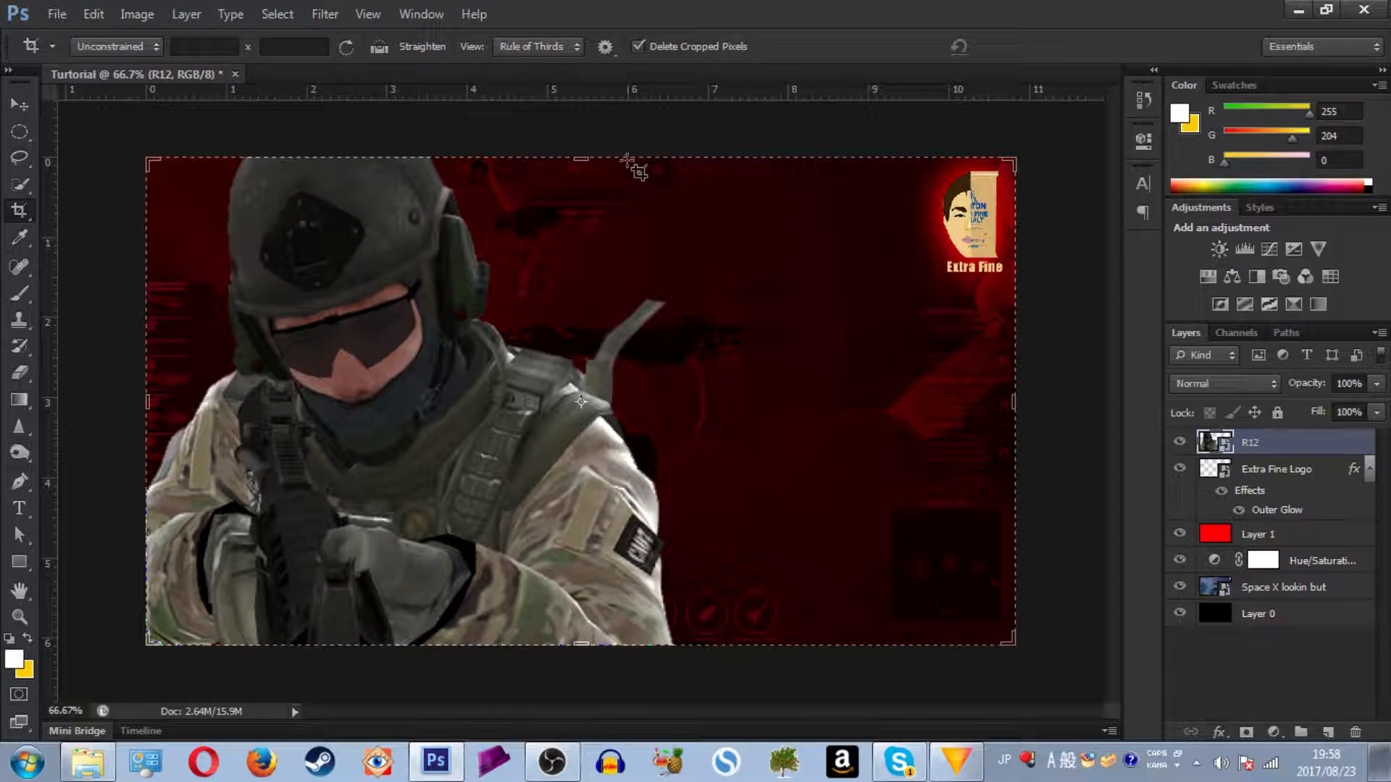
pyautogui.click(376, 392)
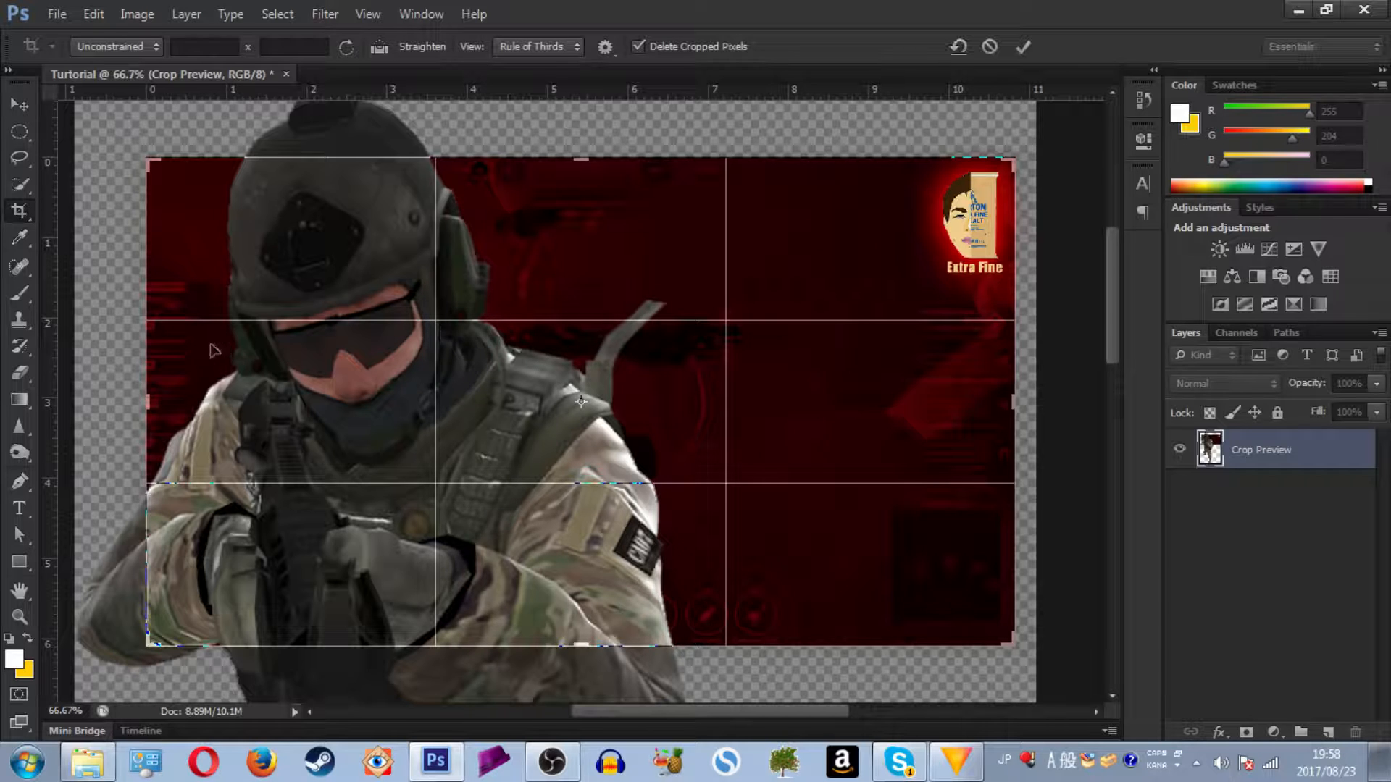
pyautogui.moveTo(593, 332); pyautogui.dragTo(773, 323)
pyautogui.hotkey('ctrl', 'z')
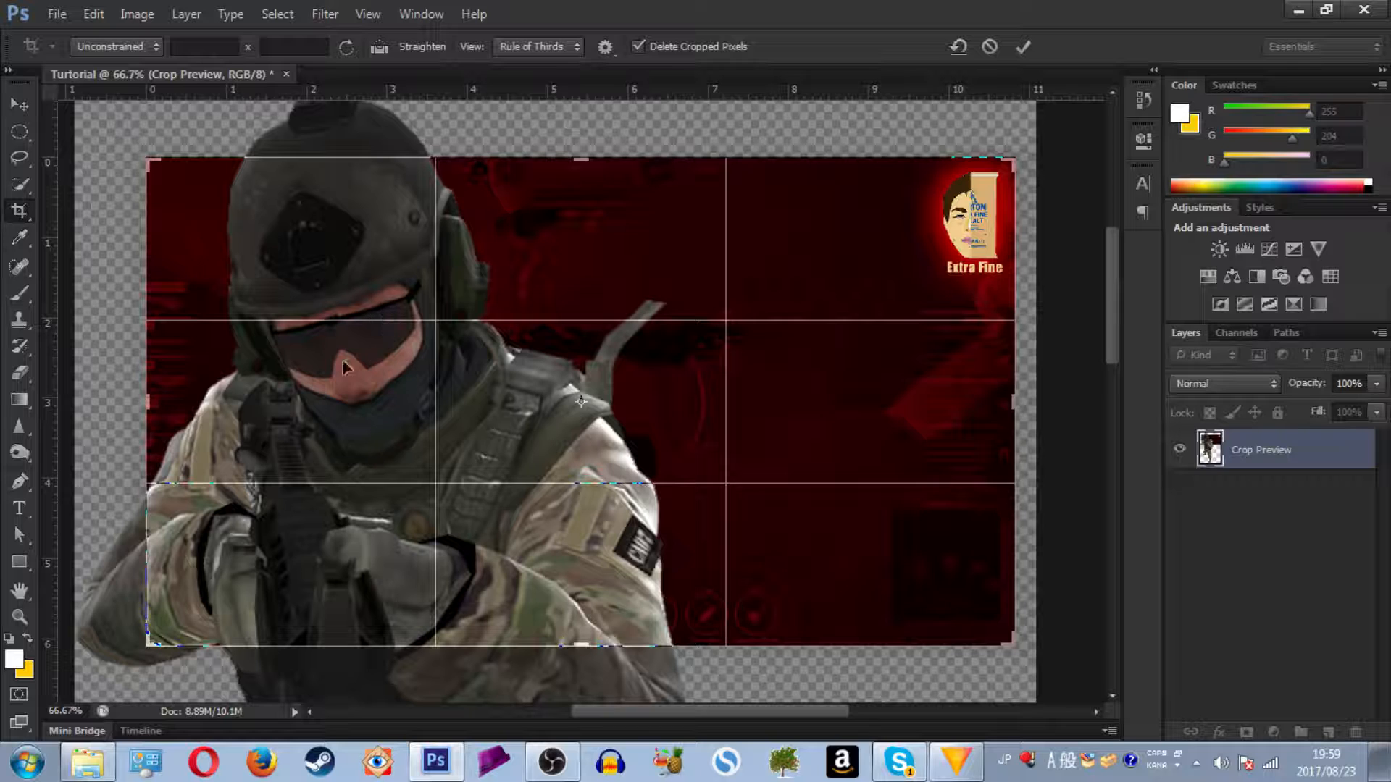
pyautogui.click(1023, 47)
# Preview the whole thumbnail at 10% magnification and return to 70%
pyautogui.press('t')
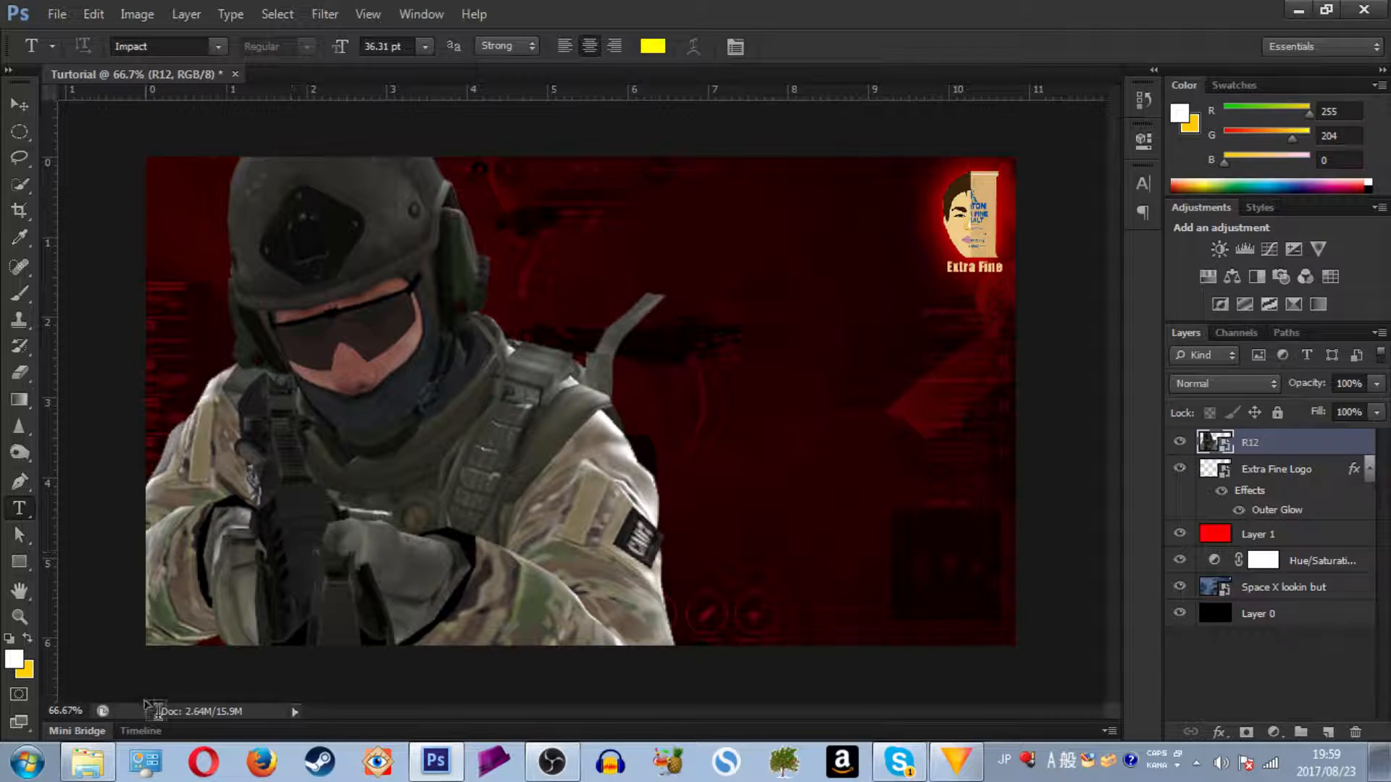
pyautogui.click(69, 711)
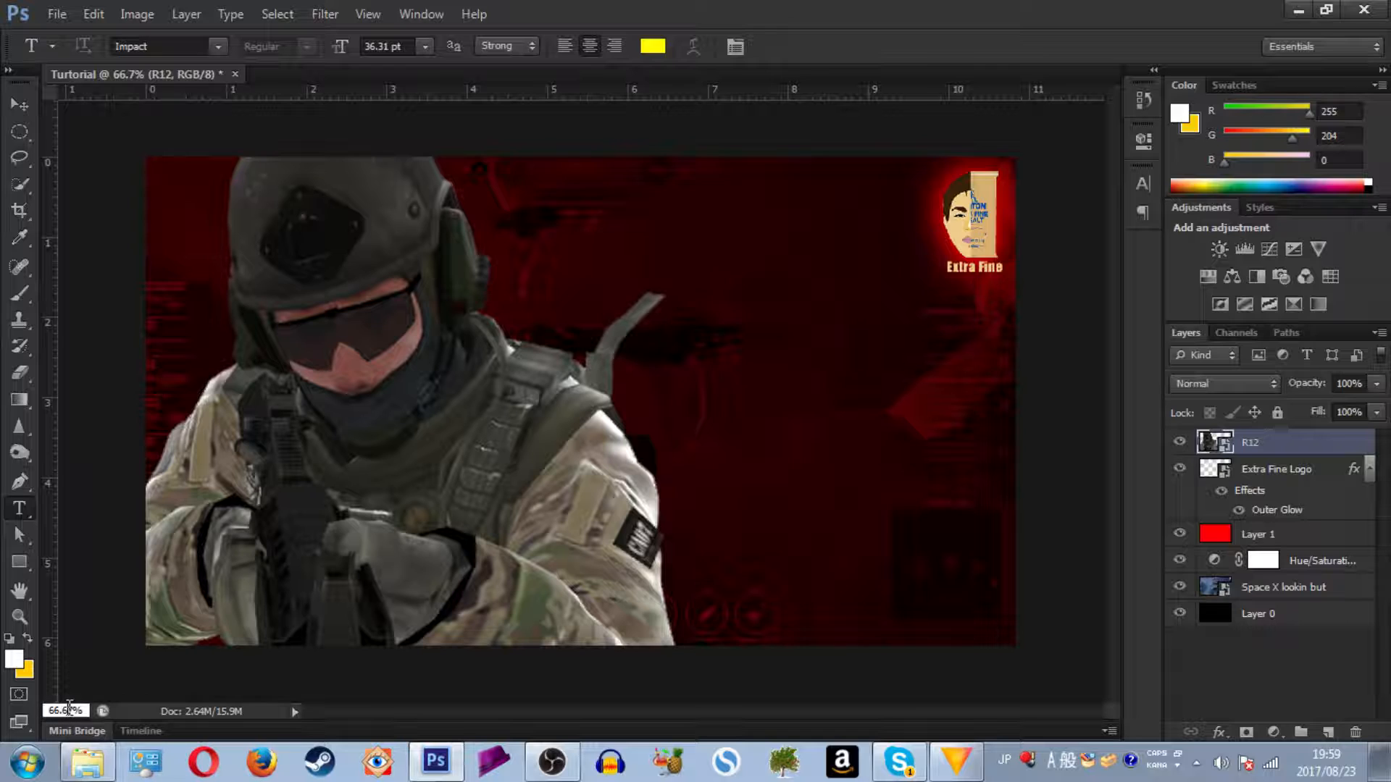
pyautogui.write('10')
pyautogui.press('Return')
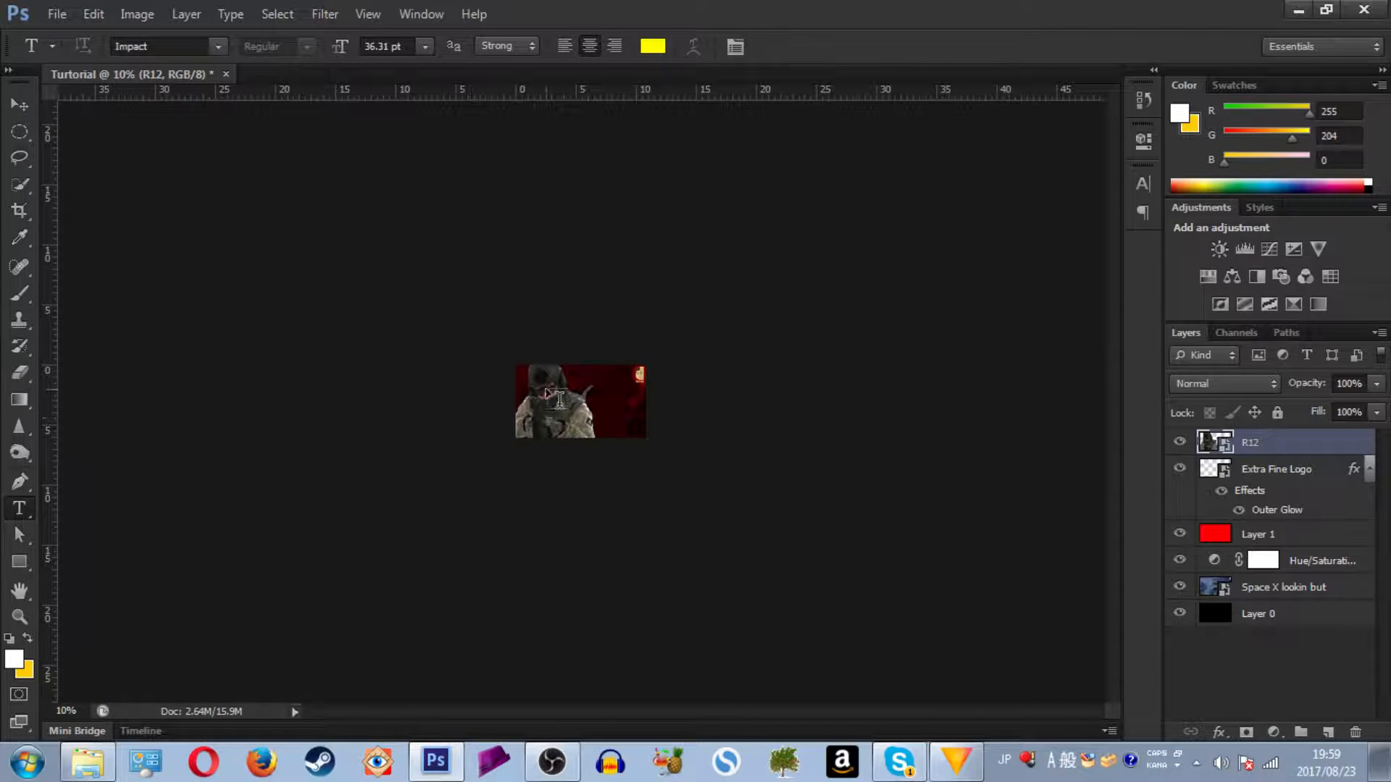
pyautogui.click(69, 711)
pyautogui.write('70')
pyautogui.press('Return')
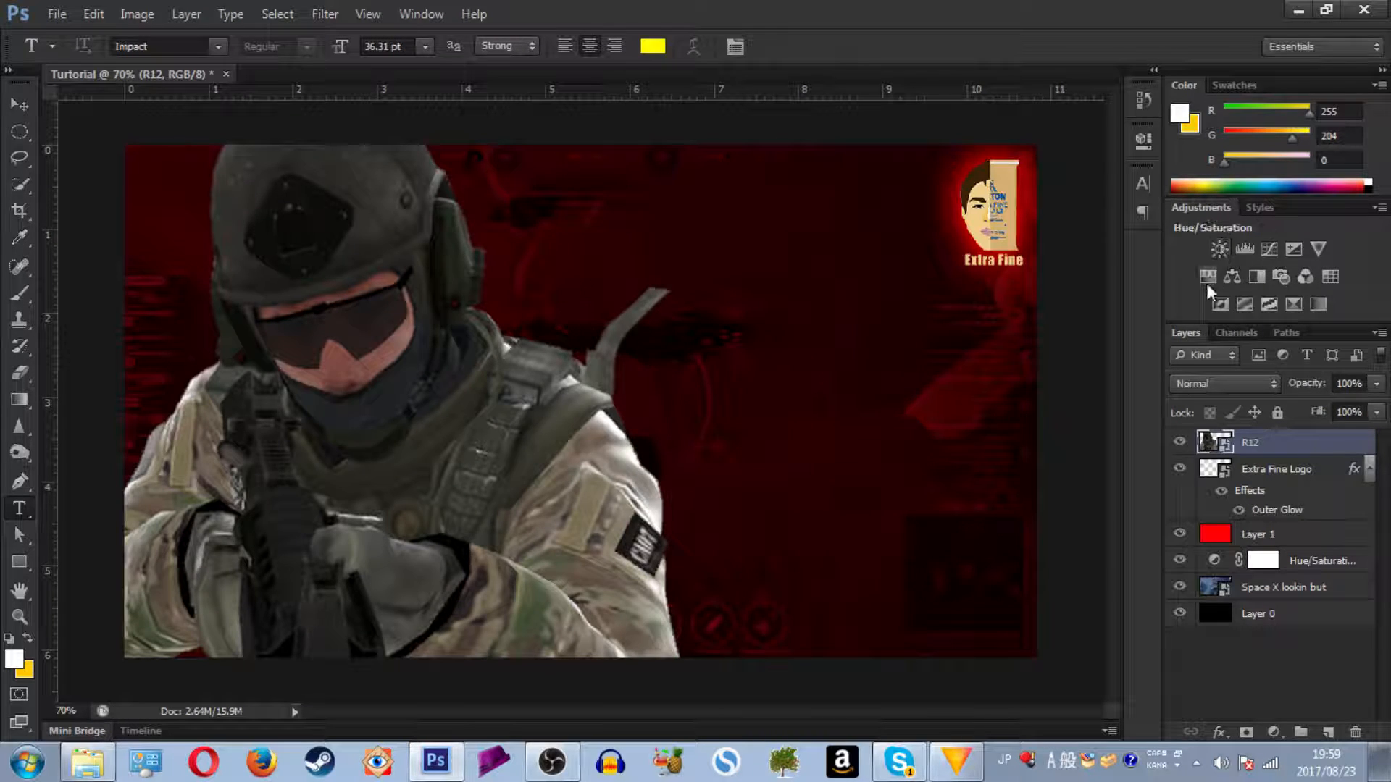
# Add a Brightness/Contrast adjustment clipped to the R12 soldier layer and set its Brightness to 69
pyautogui.click(1220, 249)
pyautogui.moveTo(1002, 238); pyautogui.dragTo(1028, 223)
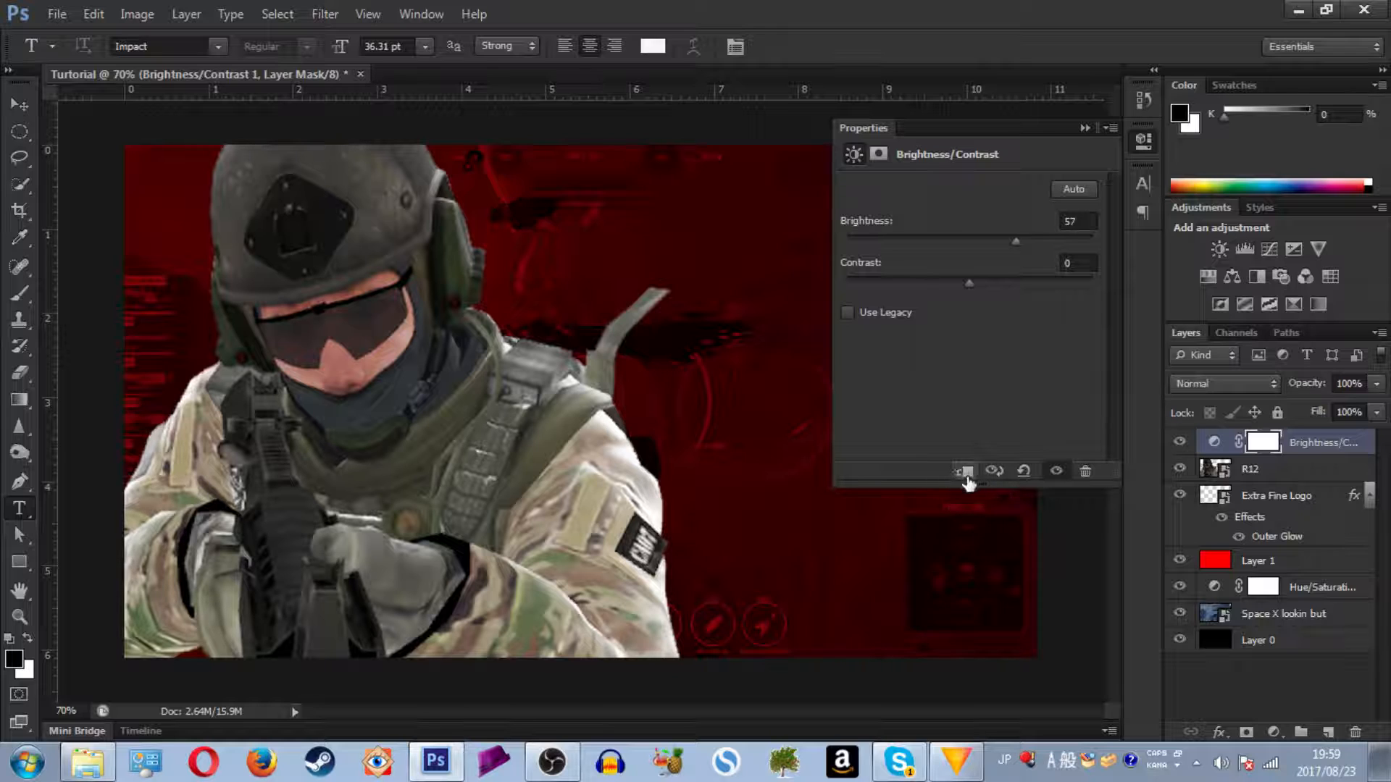
pyautogui.click(964, 472)
pyautogui.click(1015, 239)
pyautogui.moveTo(1015, 239); pyautogui.dragTo(1165, 249)
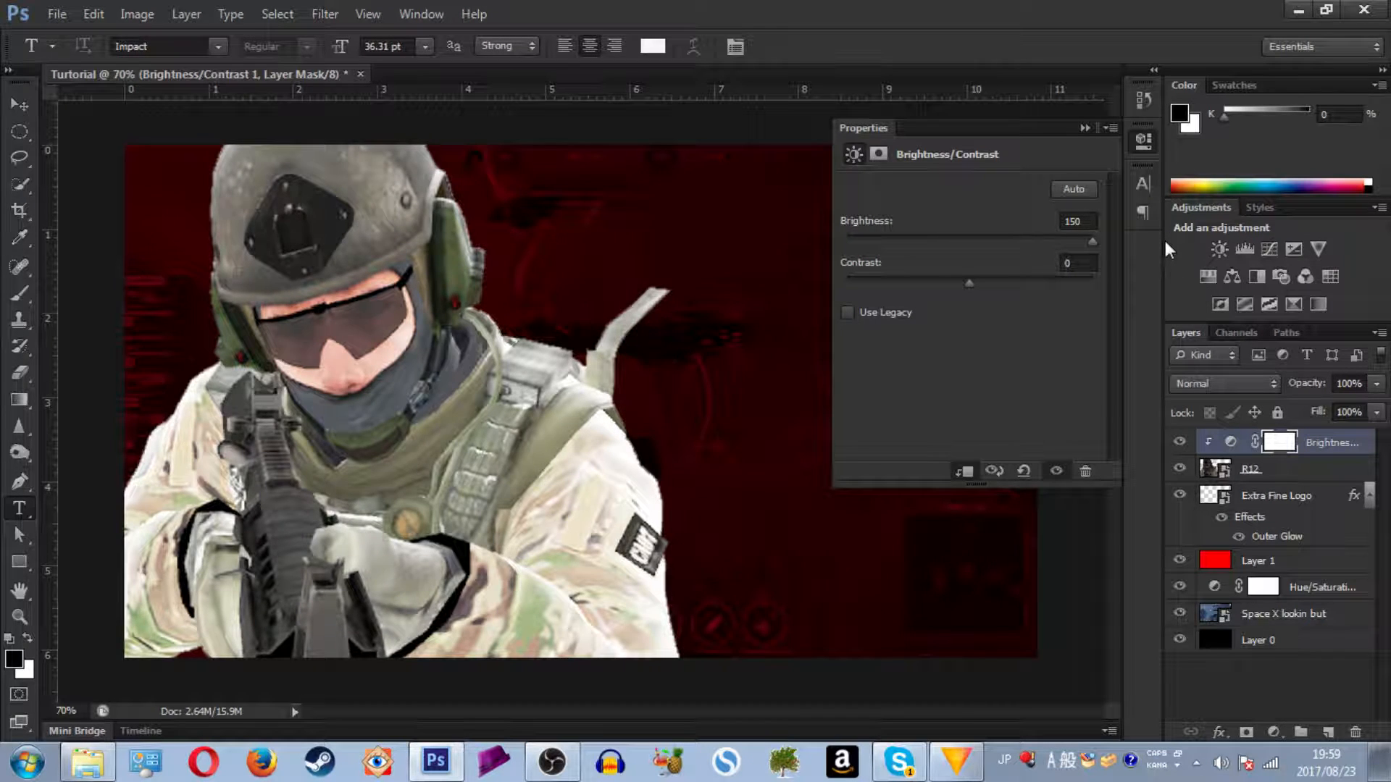
pyautogui.moveTo(1092, 241); pyautogui.dragTo(1026, 242)
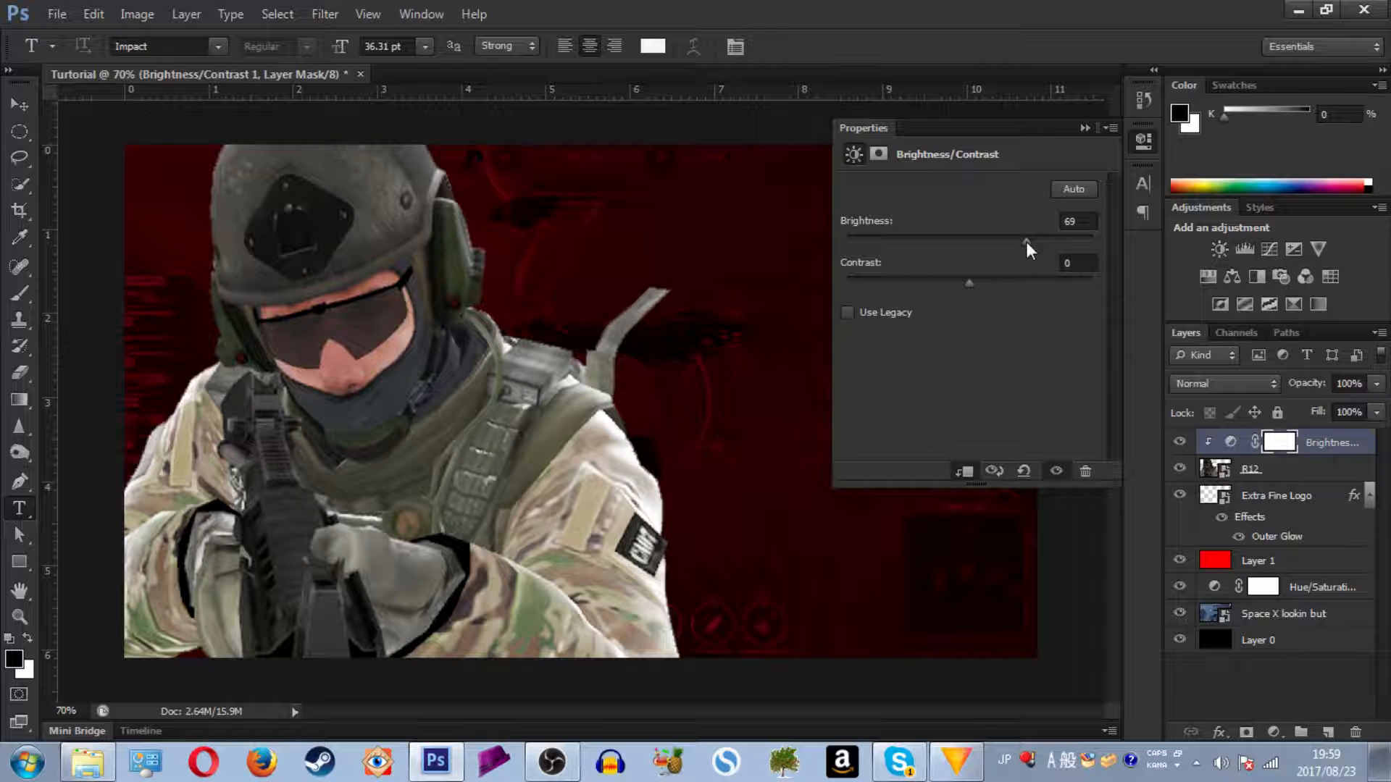
pyautogui.click(1085, 128)
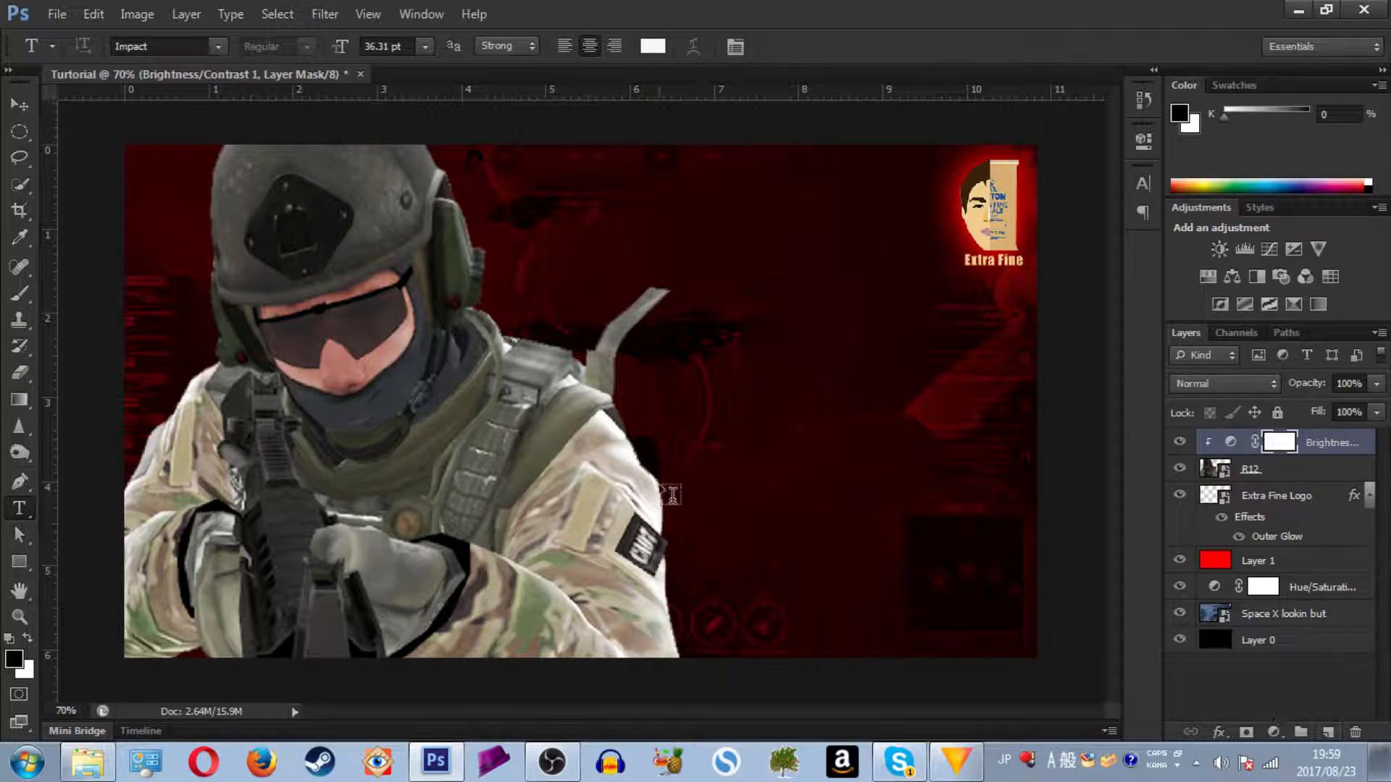
# Add the text CSGO in yellow 36.31 pt Impact beside the soldier's head and shoulder
pyautogui.click(654, 332)
pyautogui.write('CS')
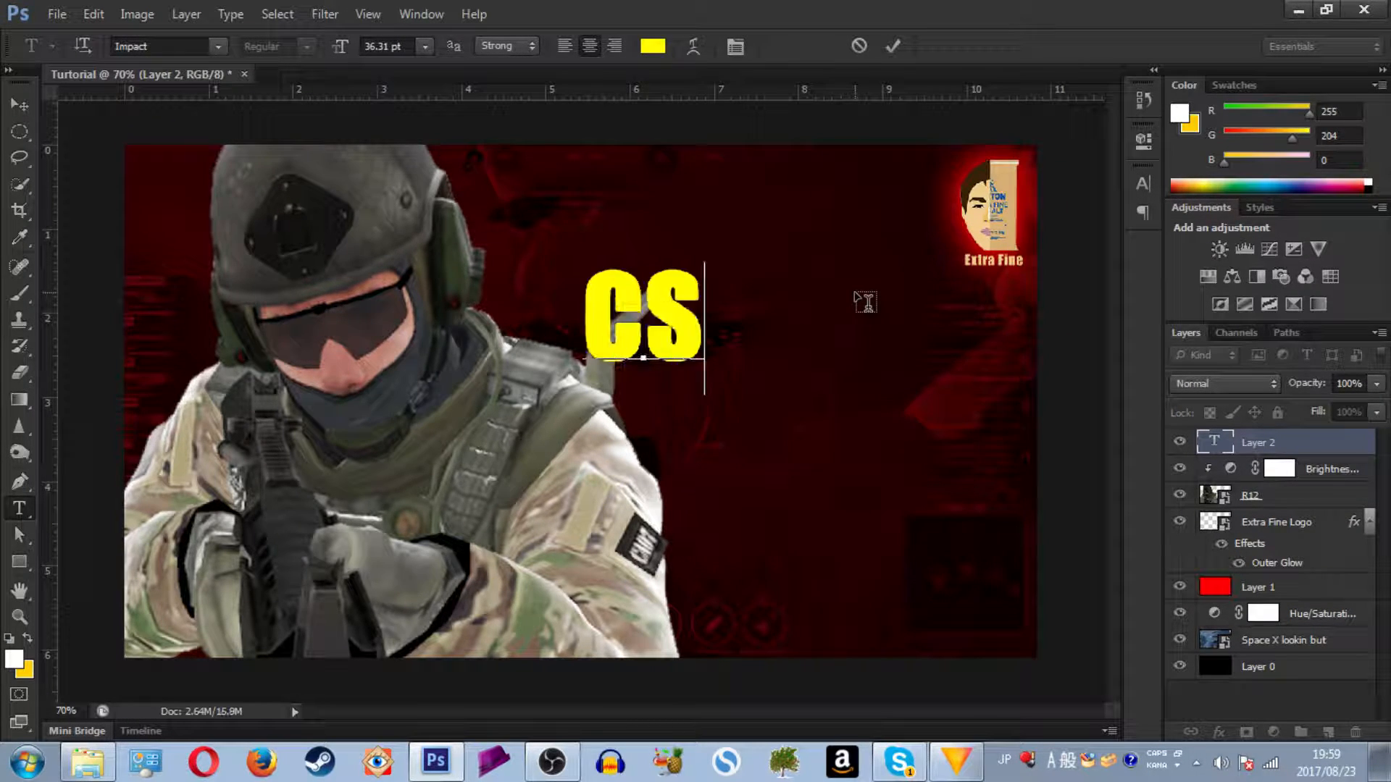
pyautogui.write('GO')
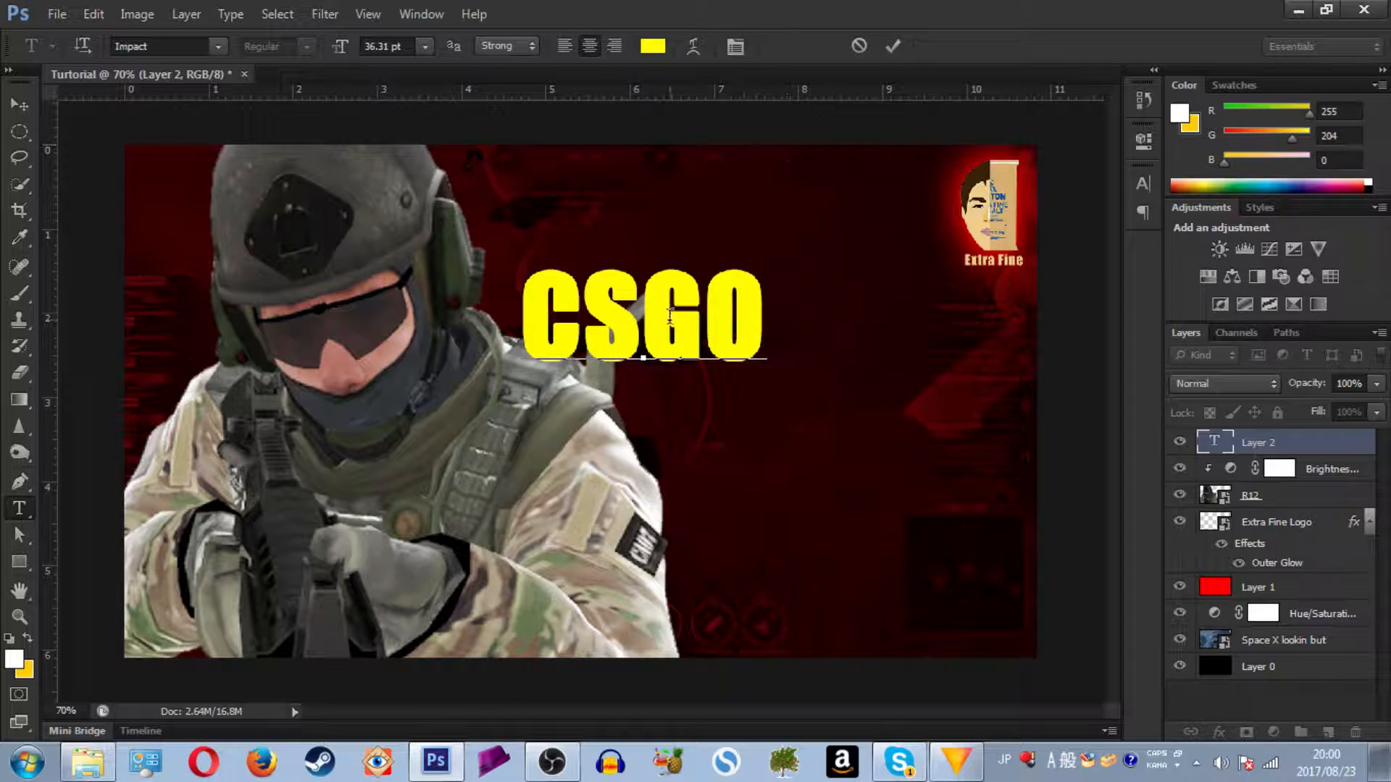
pyautogui.moveTo(546, 316); pyautogui.dragTo(971, 367)
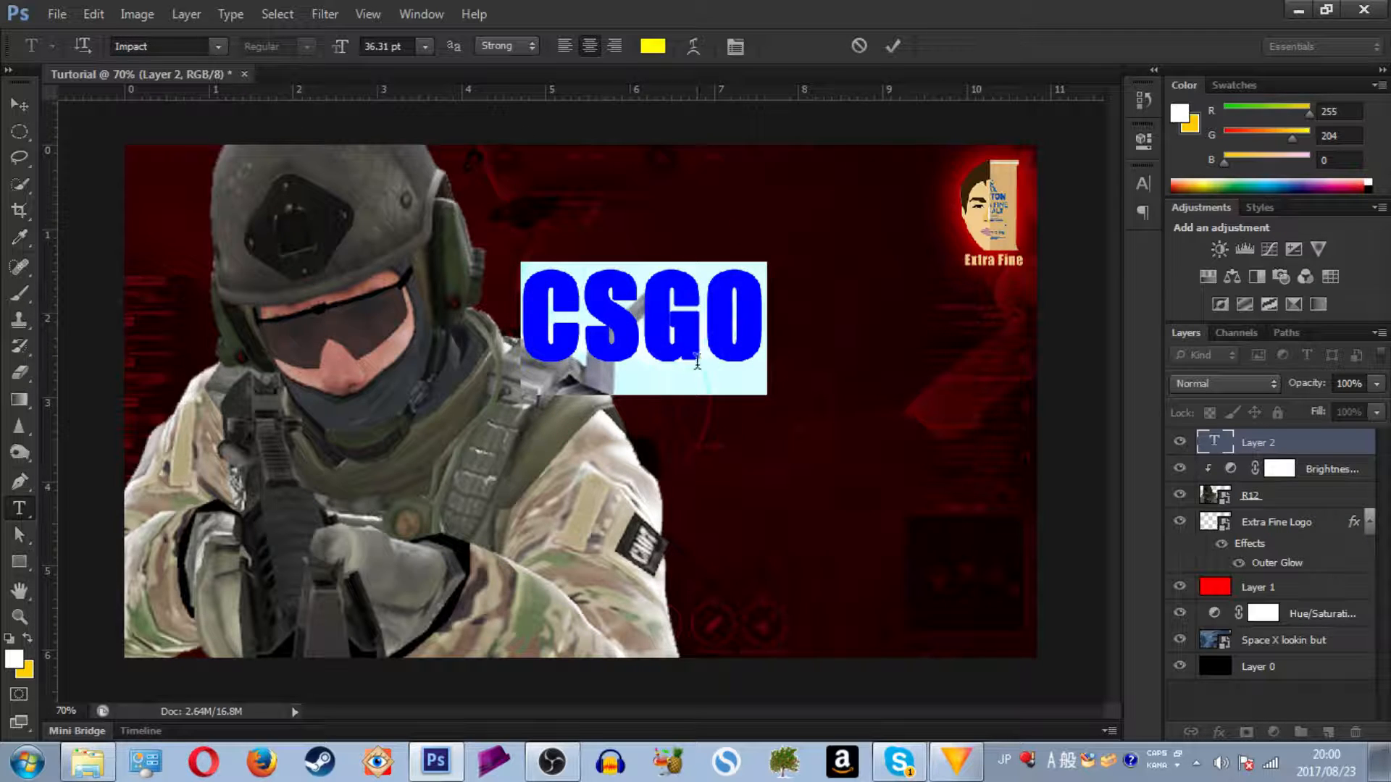
pyautogui.click(647, 313)
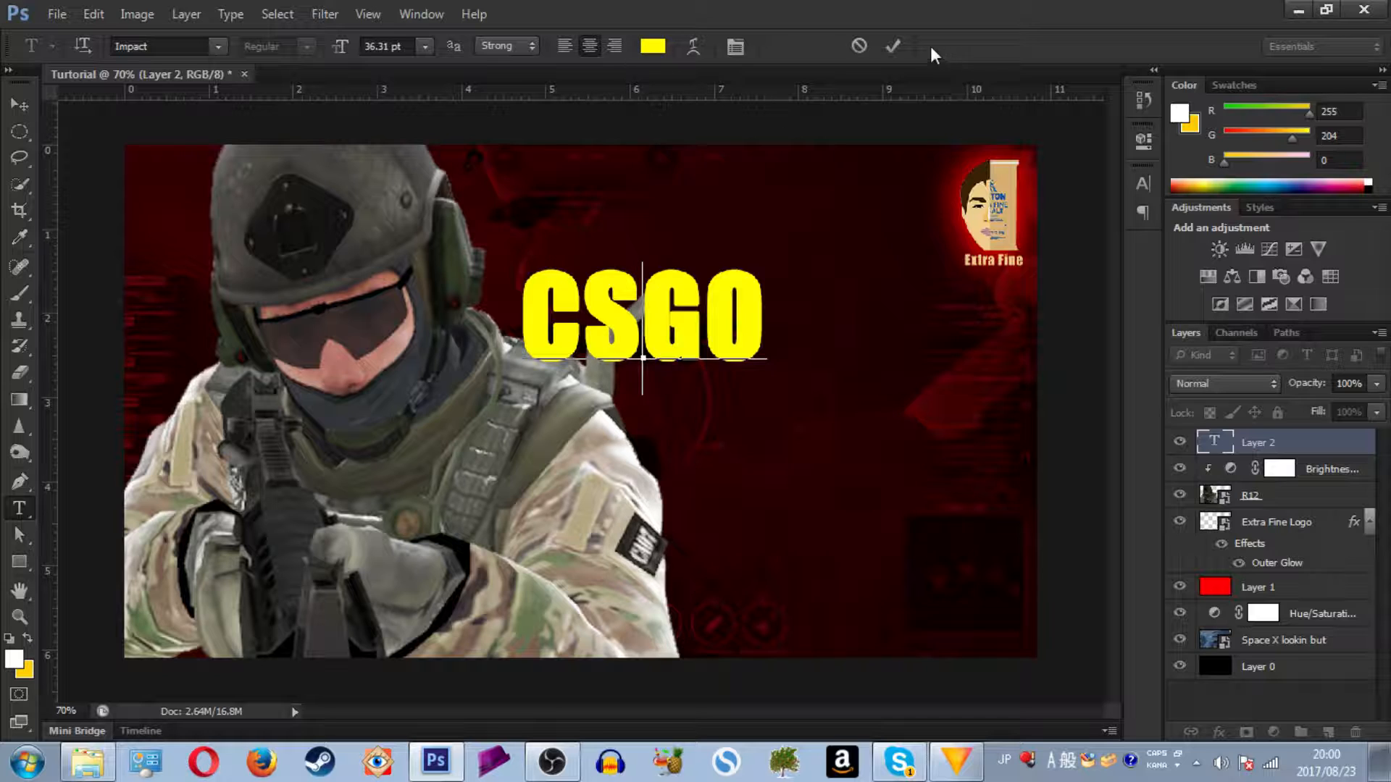
pyautogui.click(898, 48)
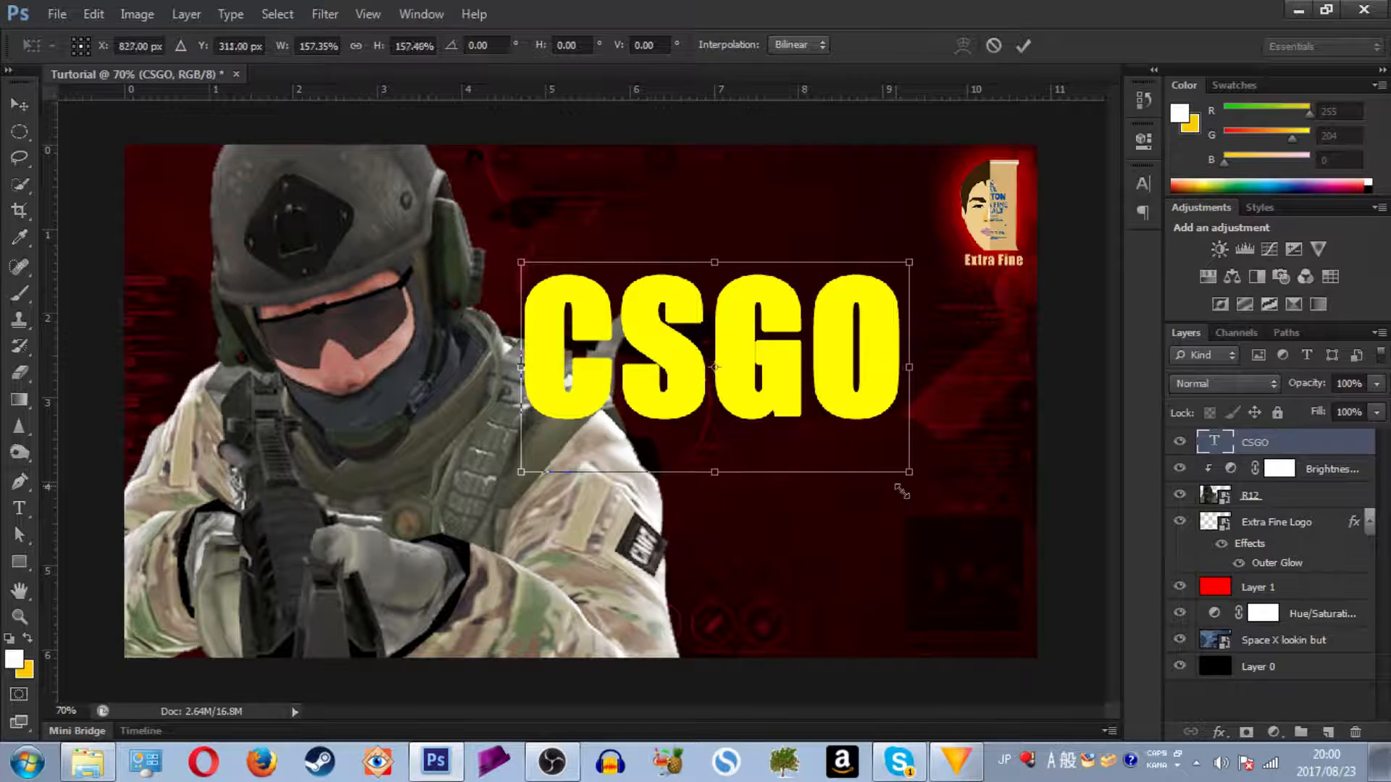
# Scale the CSGO text to about 159% on the canvas's right half and crop the document to its canvas edges
pyautogui.moveTo(823, 421); pyautogui.dragTo(902, 426)
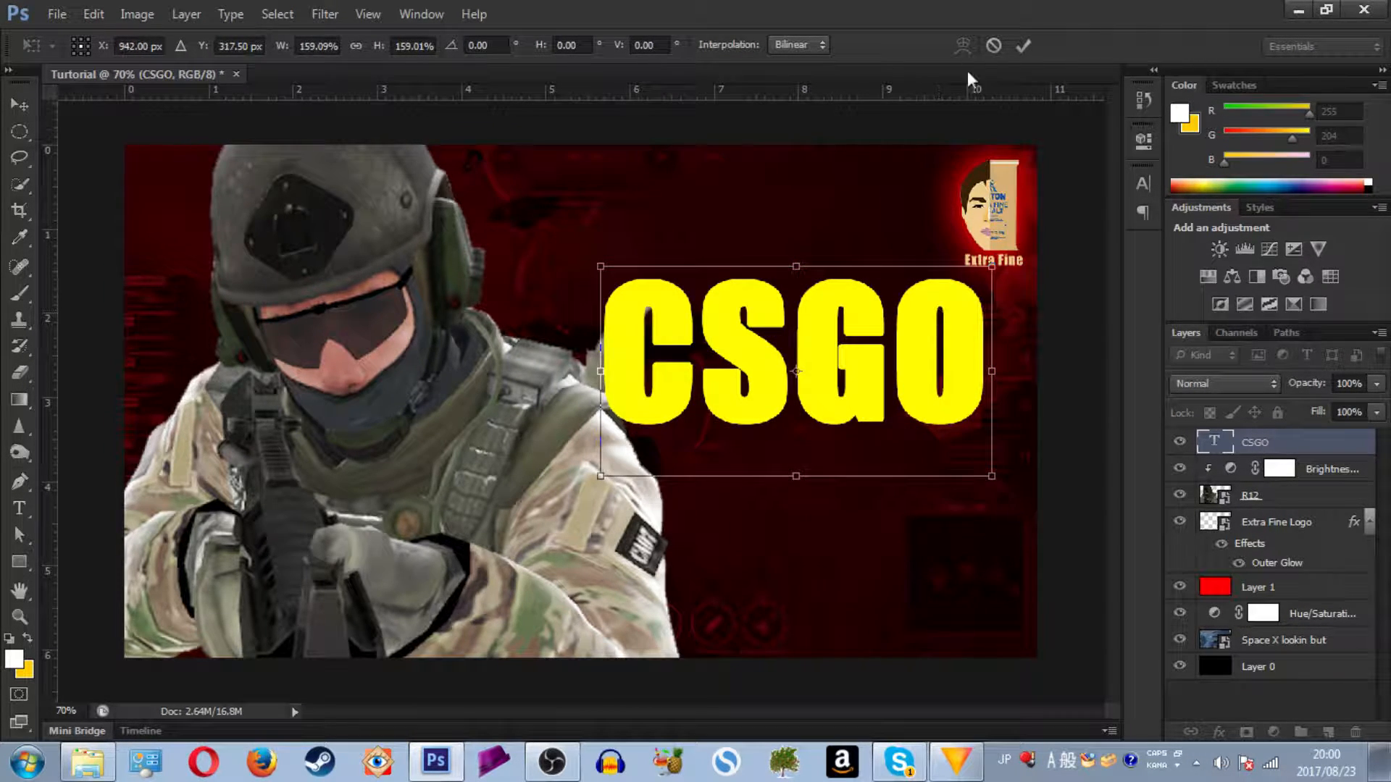
pyautogui.click(1022, 45)
pyautogui.click(20, 210)
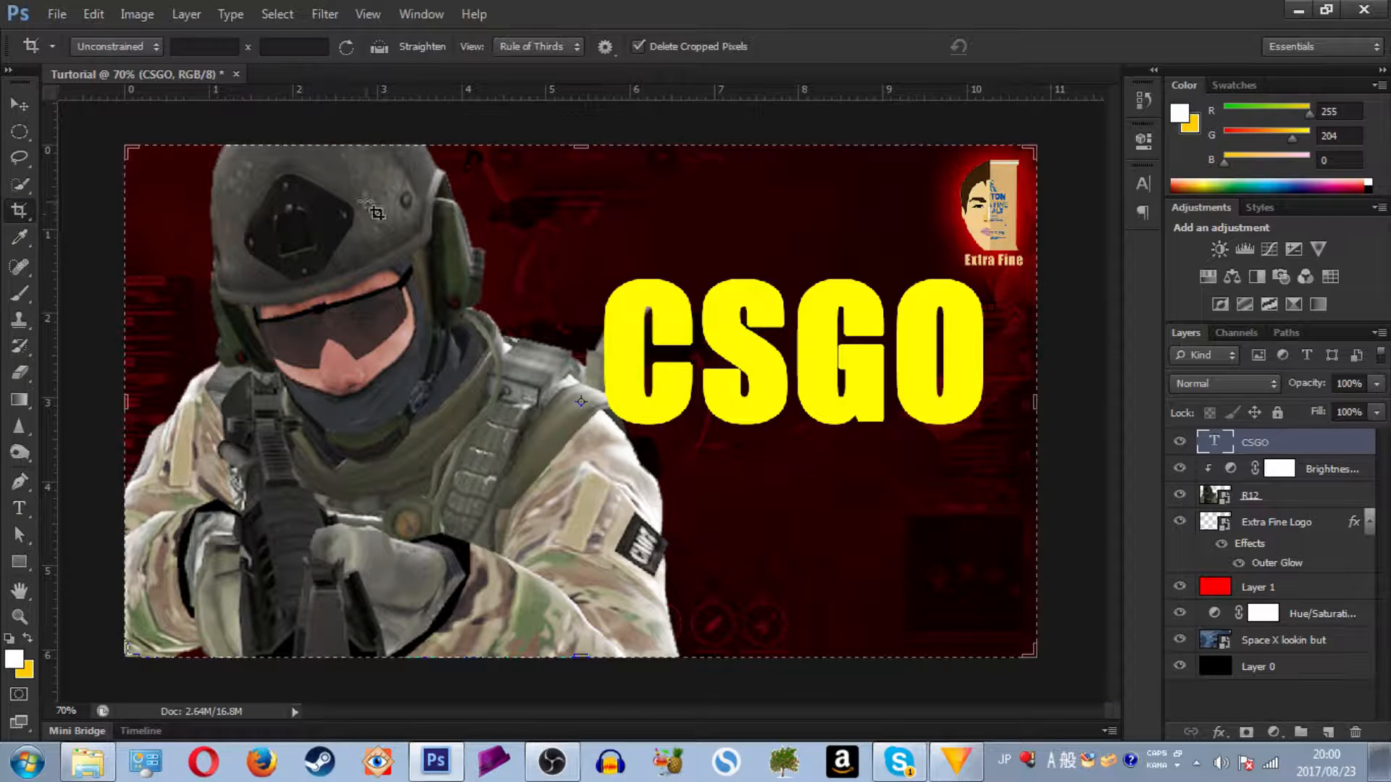
pyautogui.click(586, 150)
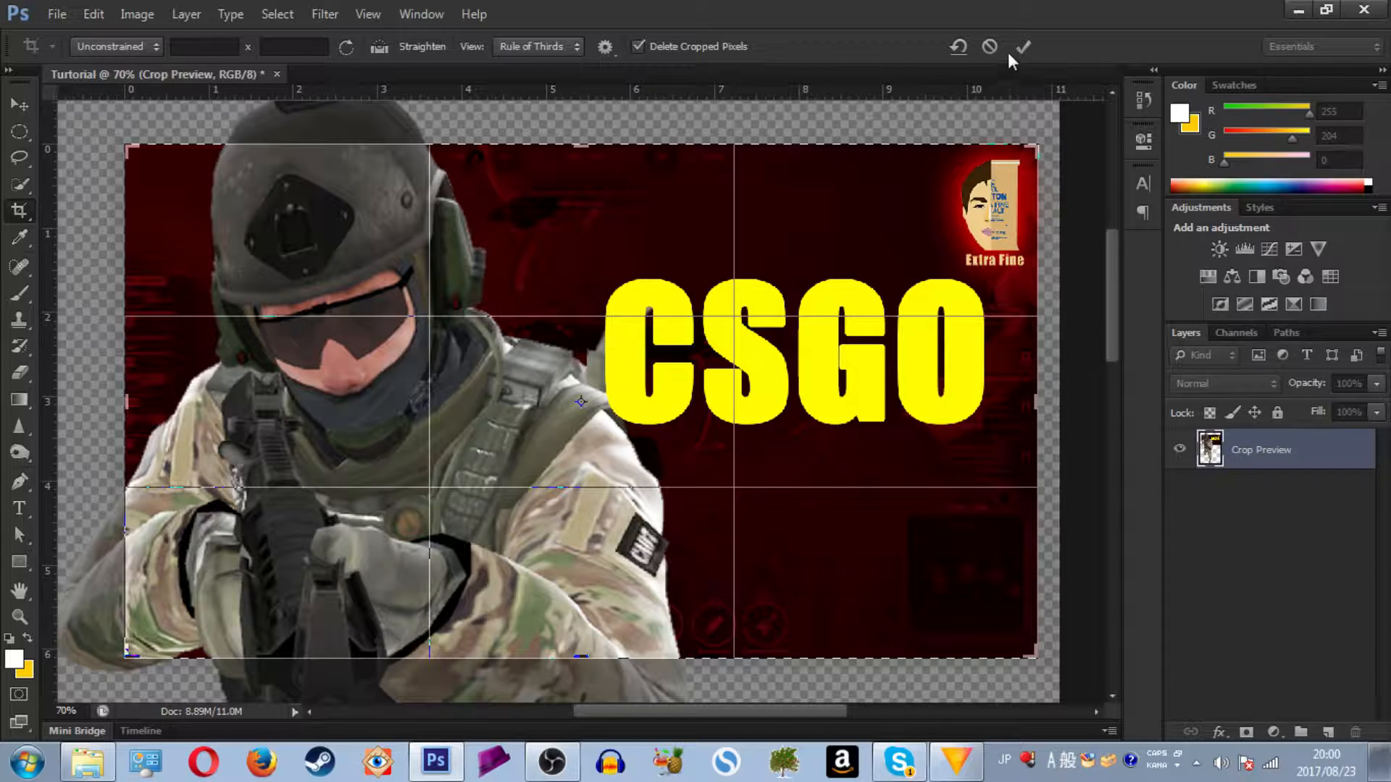
pyautogui.click(1020, 47)
# Move the CSGO text up and to the left, centred at about X 898 px and Y 281.5 px
pyautogui.hotkey('ctrl', 't')
pyautogui.moveTo(906, 380); pyautogui.dragTo(873, 364)
pyautogui.press('Up')
pyautogui.press('Up')
pyautogui.press('Up')
pyautogui.press('Up')
pyautogui.press('Up')
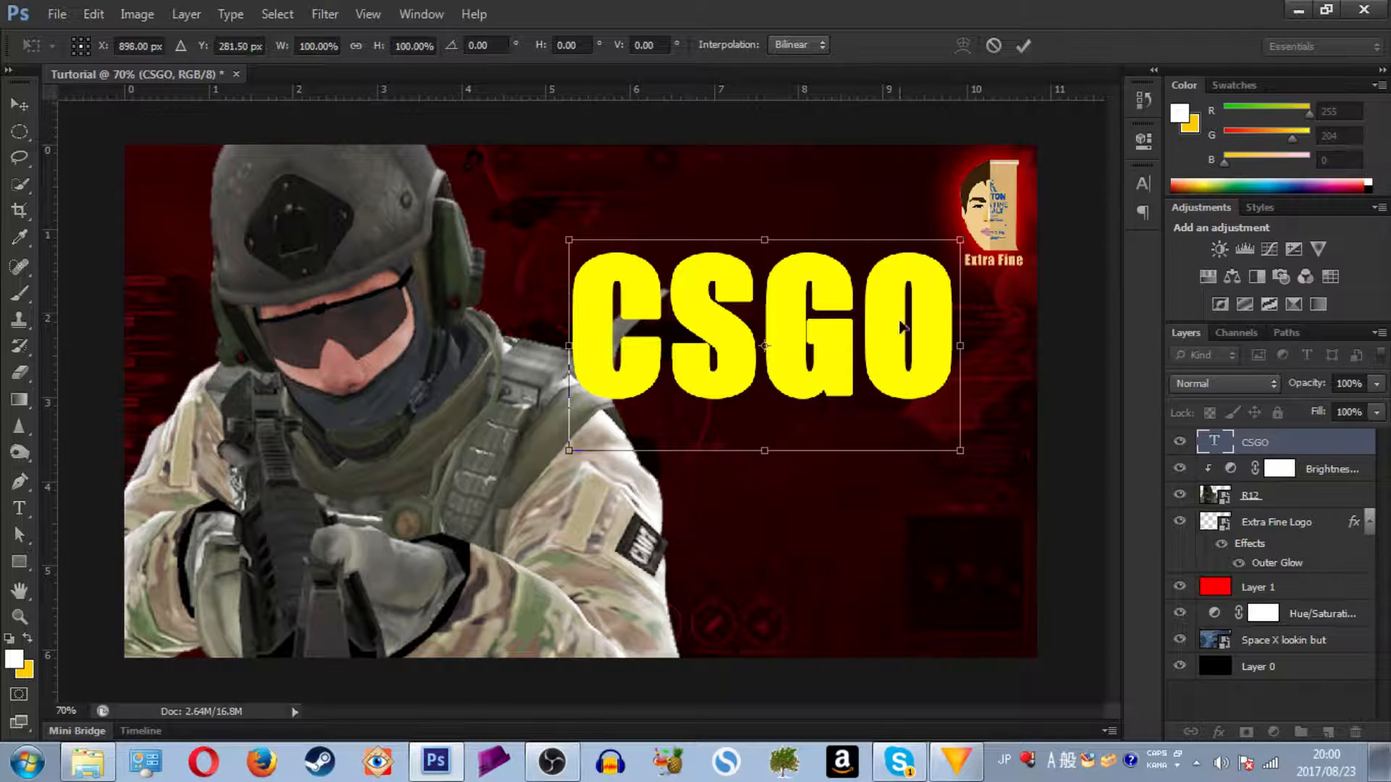
pyautogui.click(1023, 46)
# Crop the document to its canvas edges again and raise the CSGO text slightly
pyautogui.press('c')
pyautogui.click(576, 147)
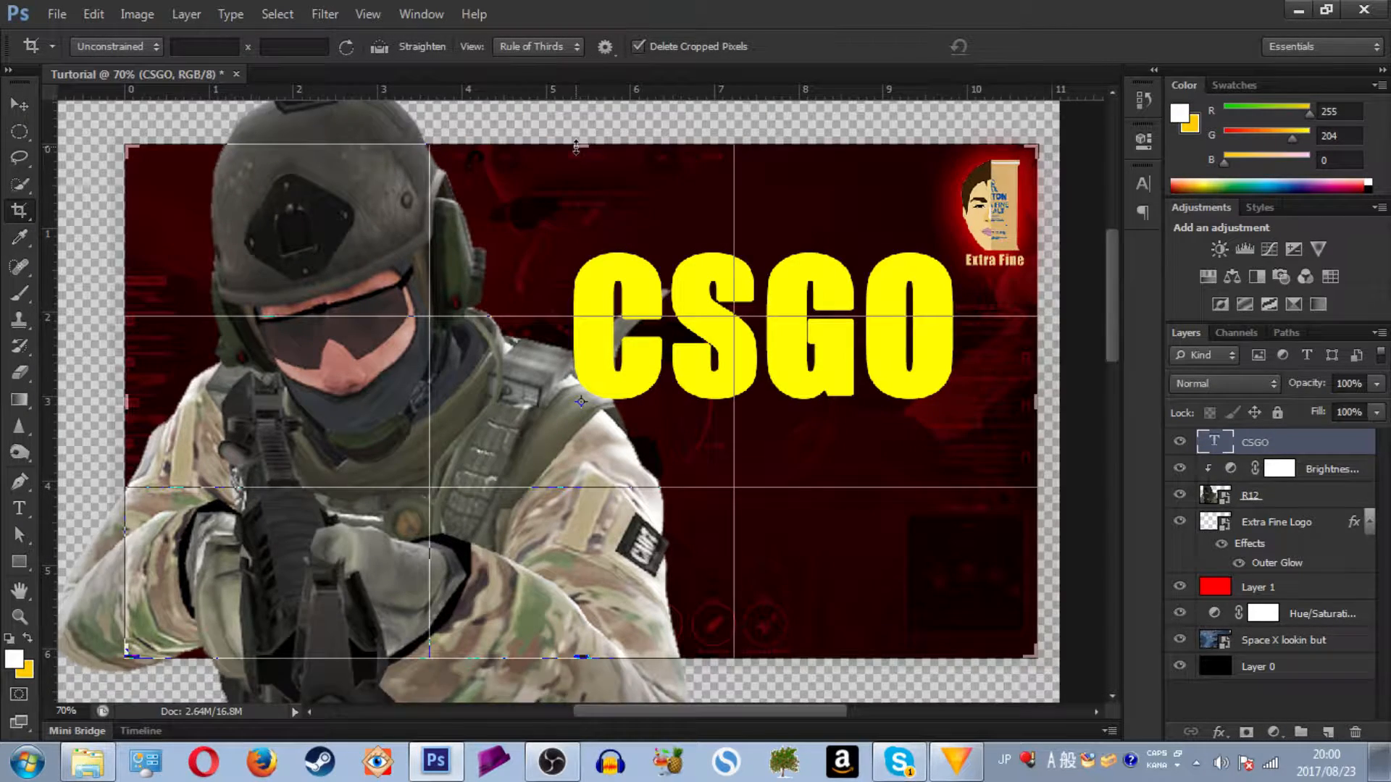
pyautogui.click(1020, 47)
pyautogui.hotkey('ctrl', 't')
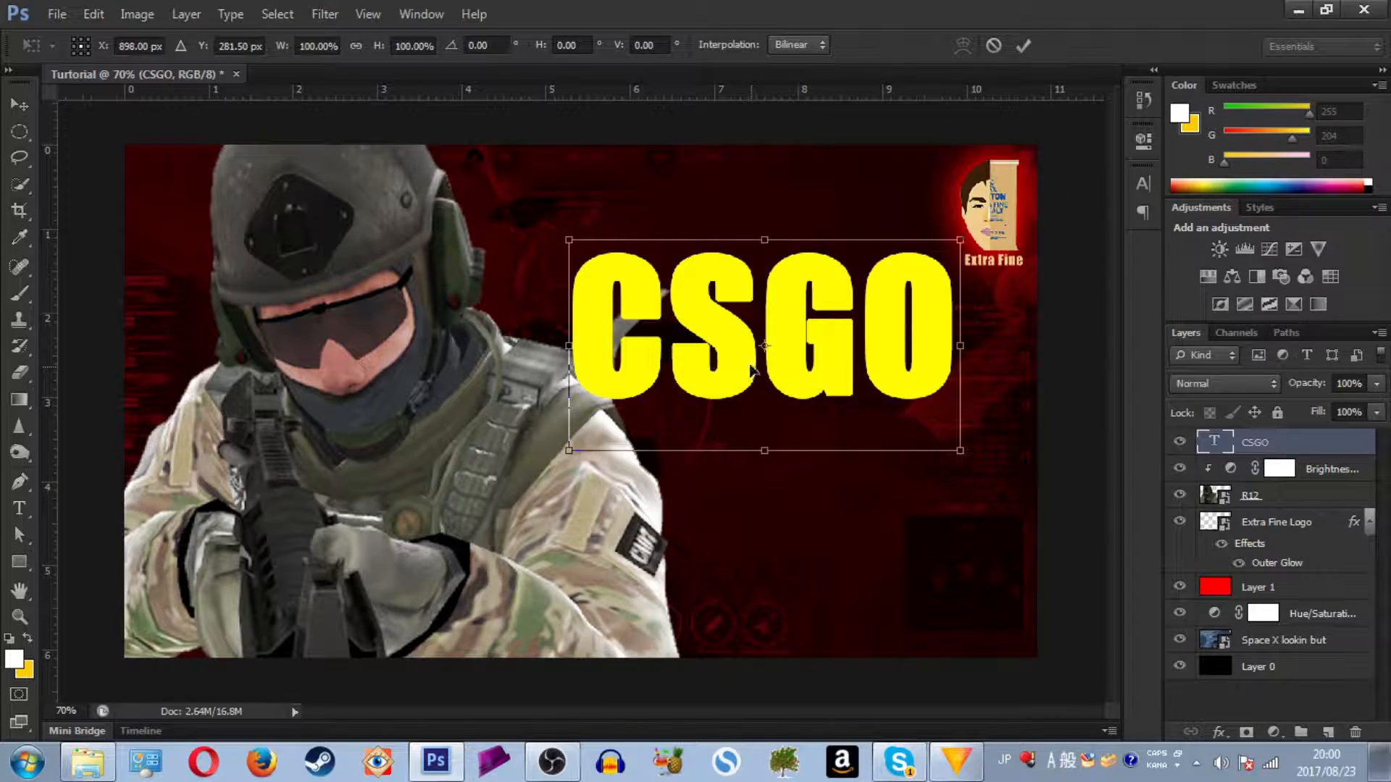
pyautogui.press('Return')
# Add the yellow Impact text COMP directly below CSGO and enlarge it to about 164%
pyautogui.press('t')
pyautogui.click(583, 479)
pyautogui.write('COMP')
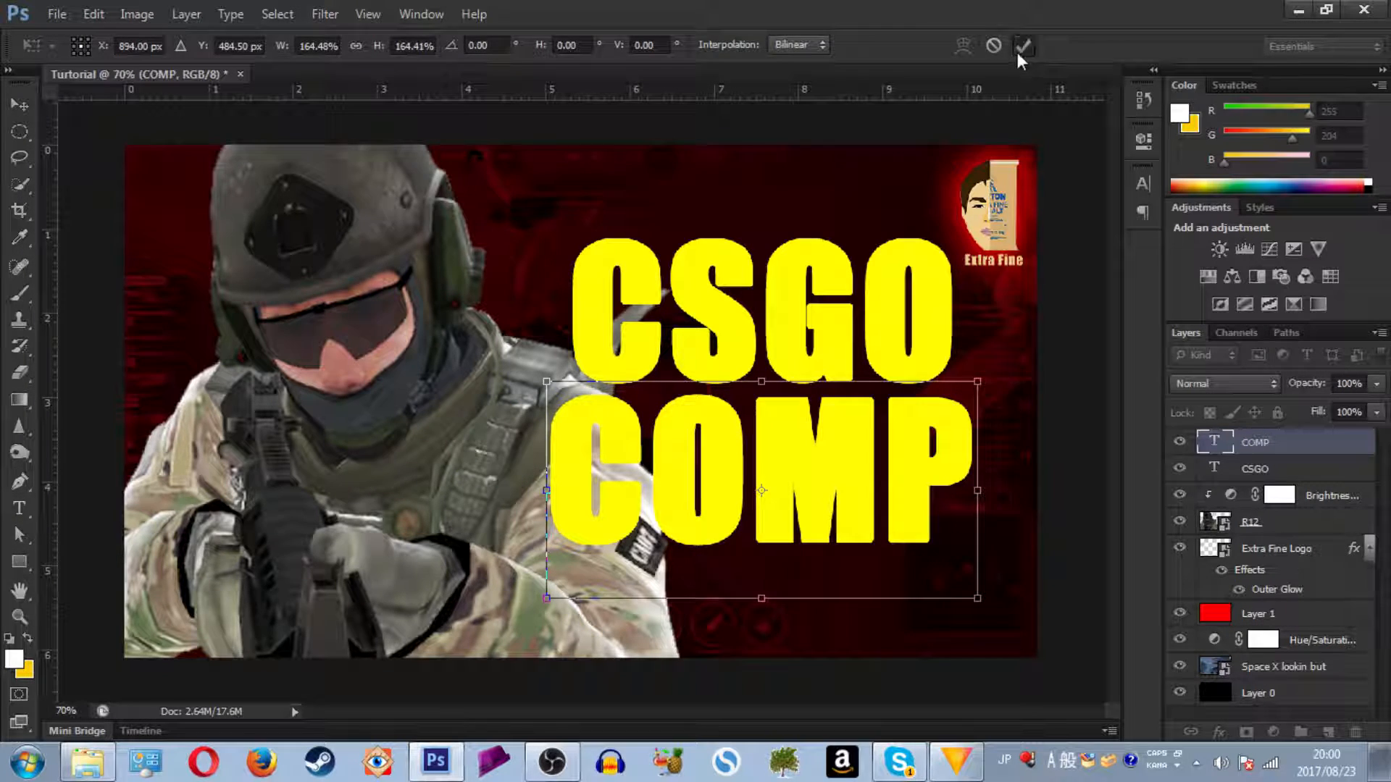
pyautogui.click(1023, 48)
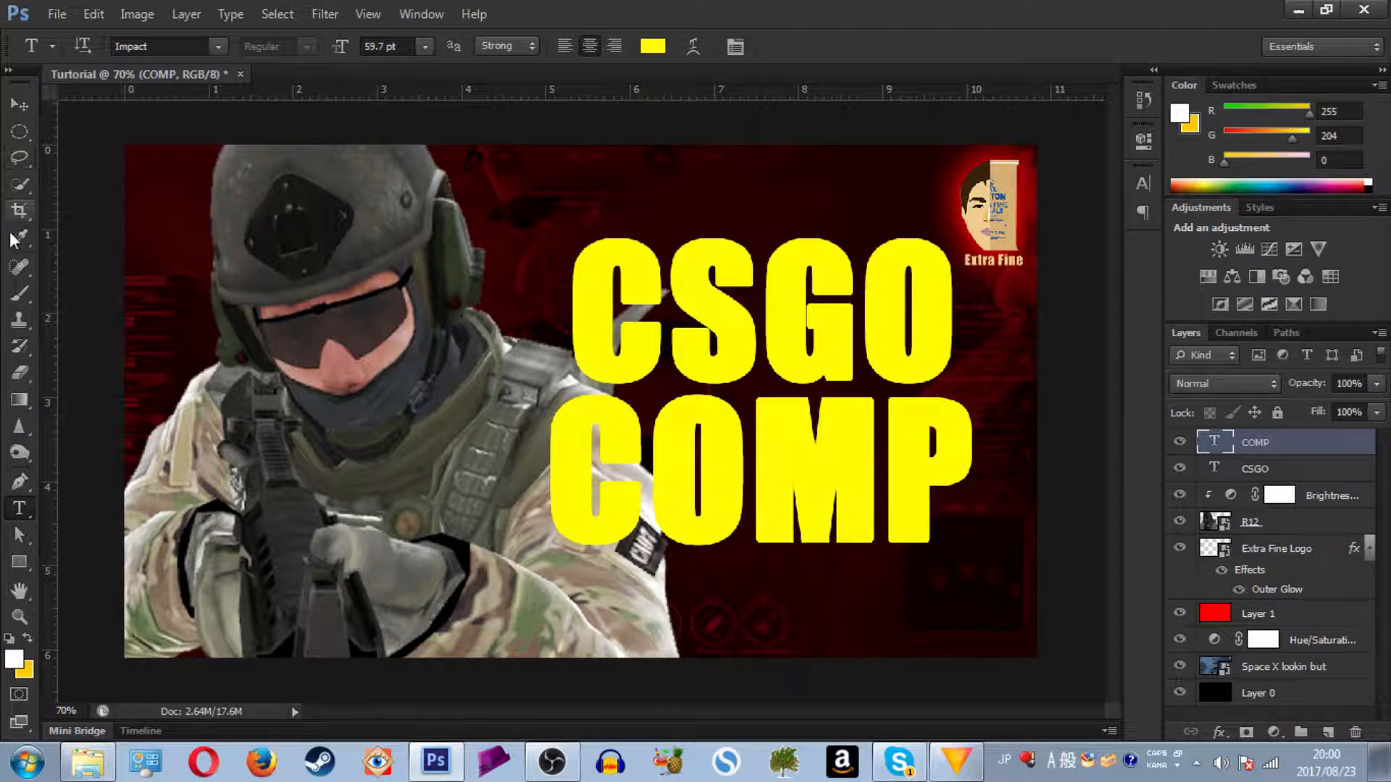
# Turn on CMYK proof colors and enlarge the CSGO text to about 73.65 pt above the lowered COMP text
pyautogui.hotkey('ctrl', 'y')
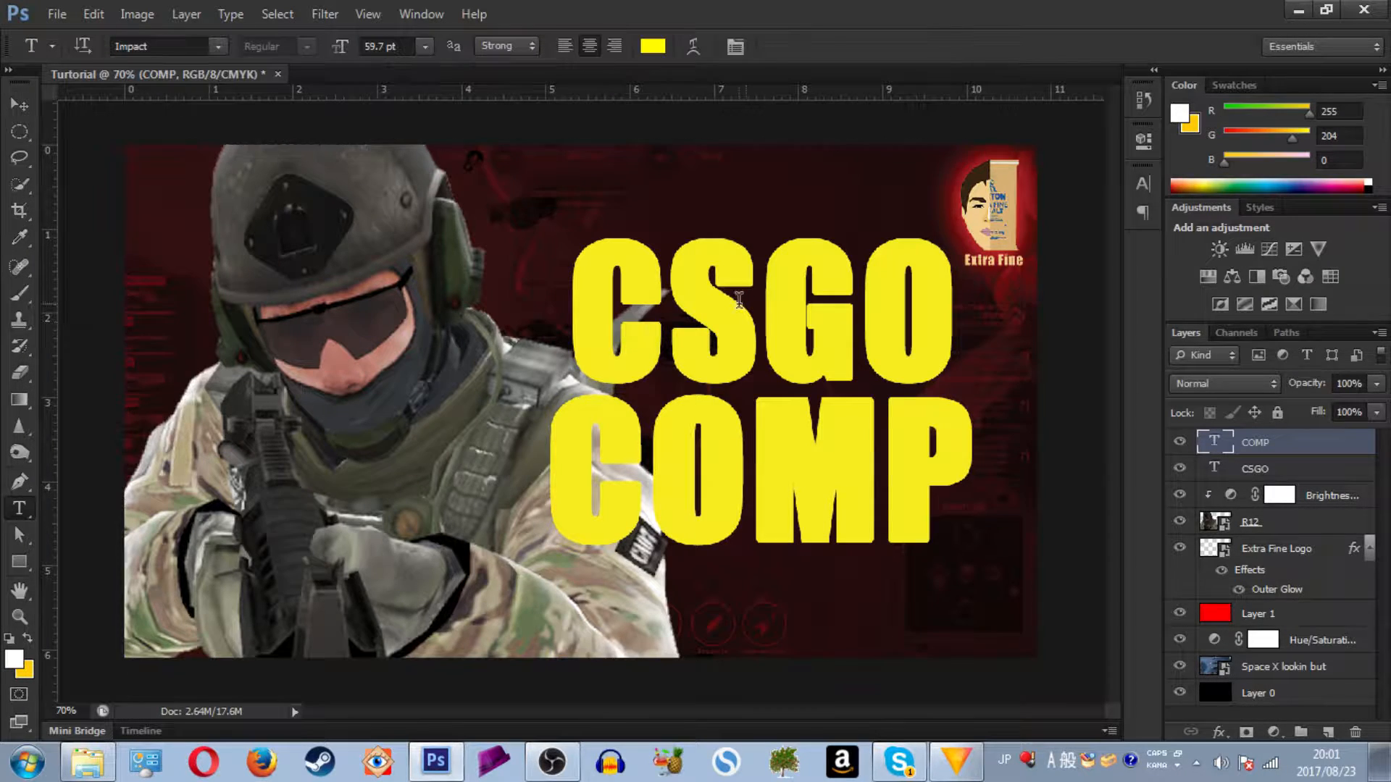
pyautogui.keyDown('ctrl'); pyautogui.click(576, 303); pyautogui.keyUp('ctrl')
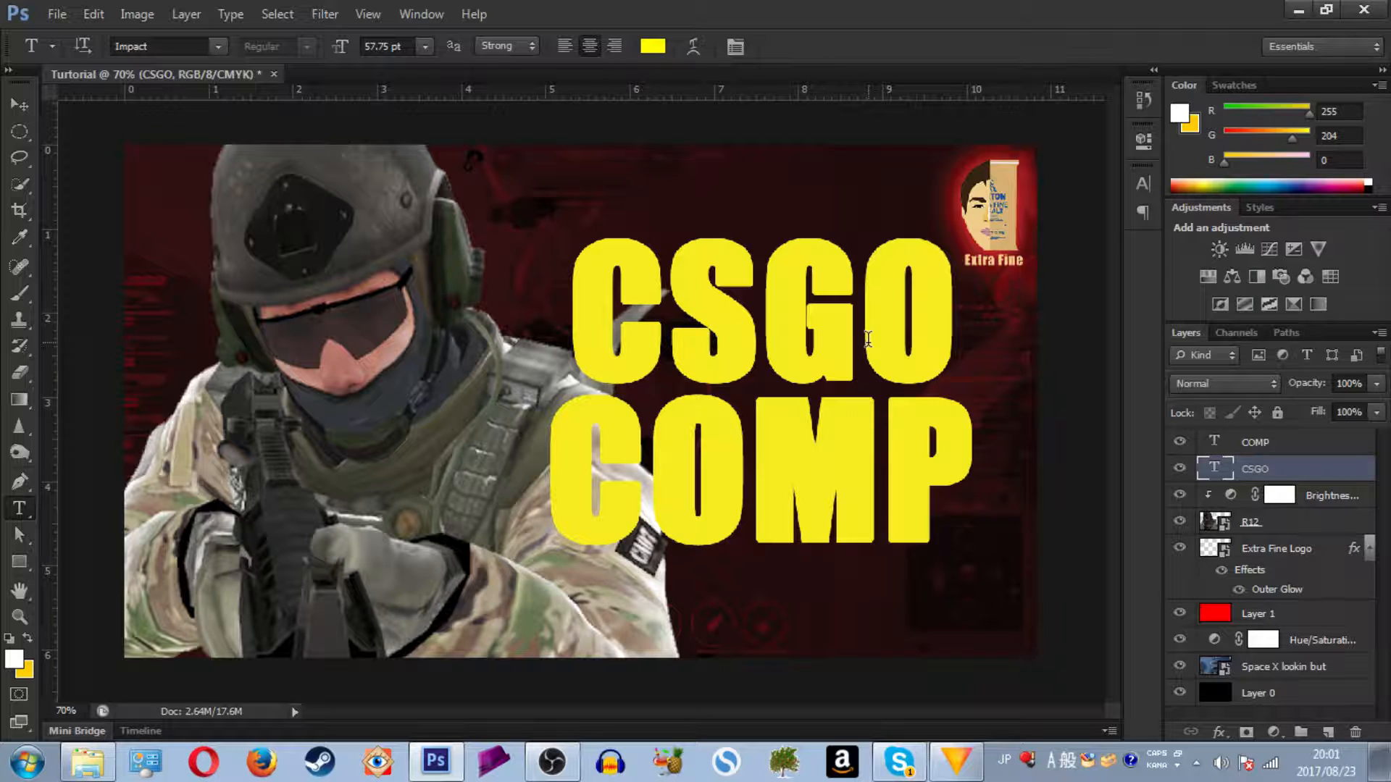
pyautogui.click(1305, 447)
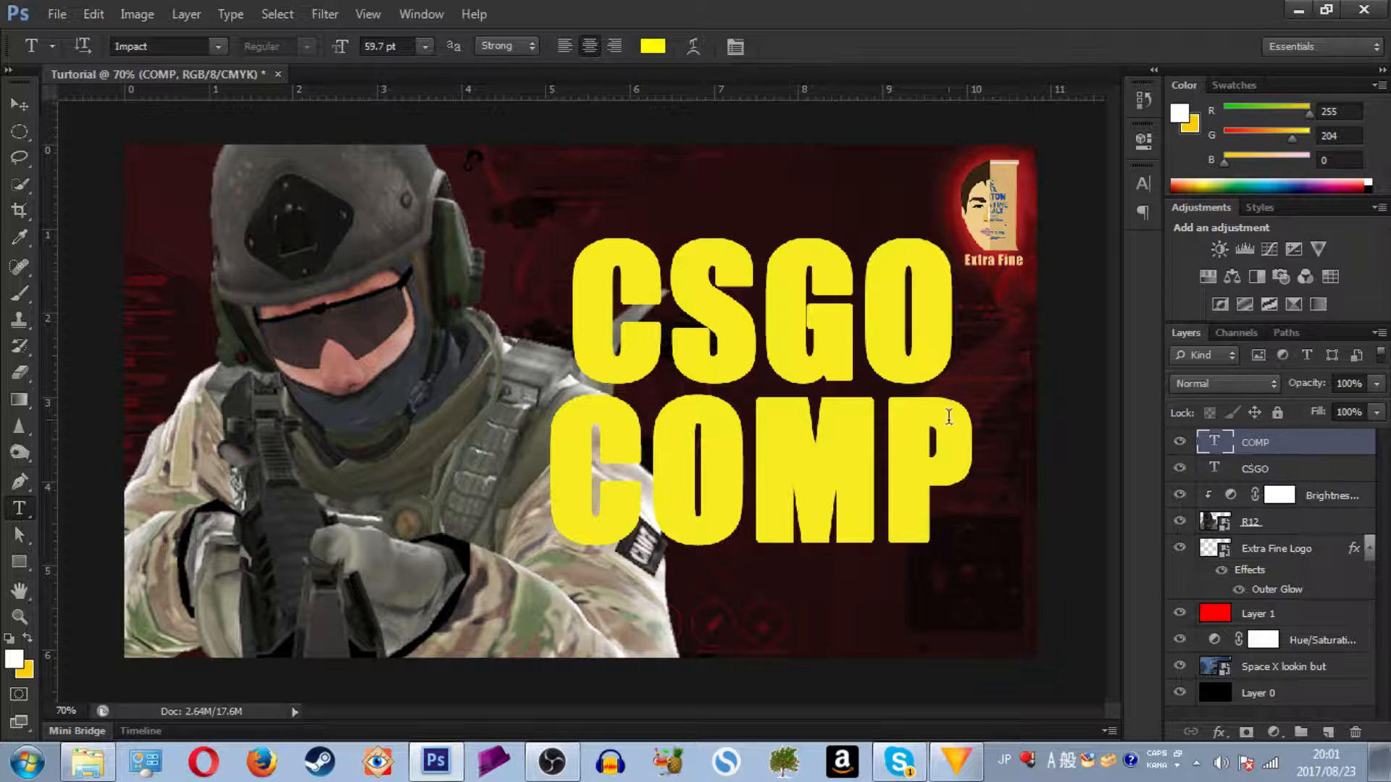
pyautogui.click(1320, 476)
pyautogui.hotkey('ctrl', 't')
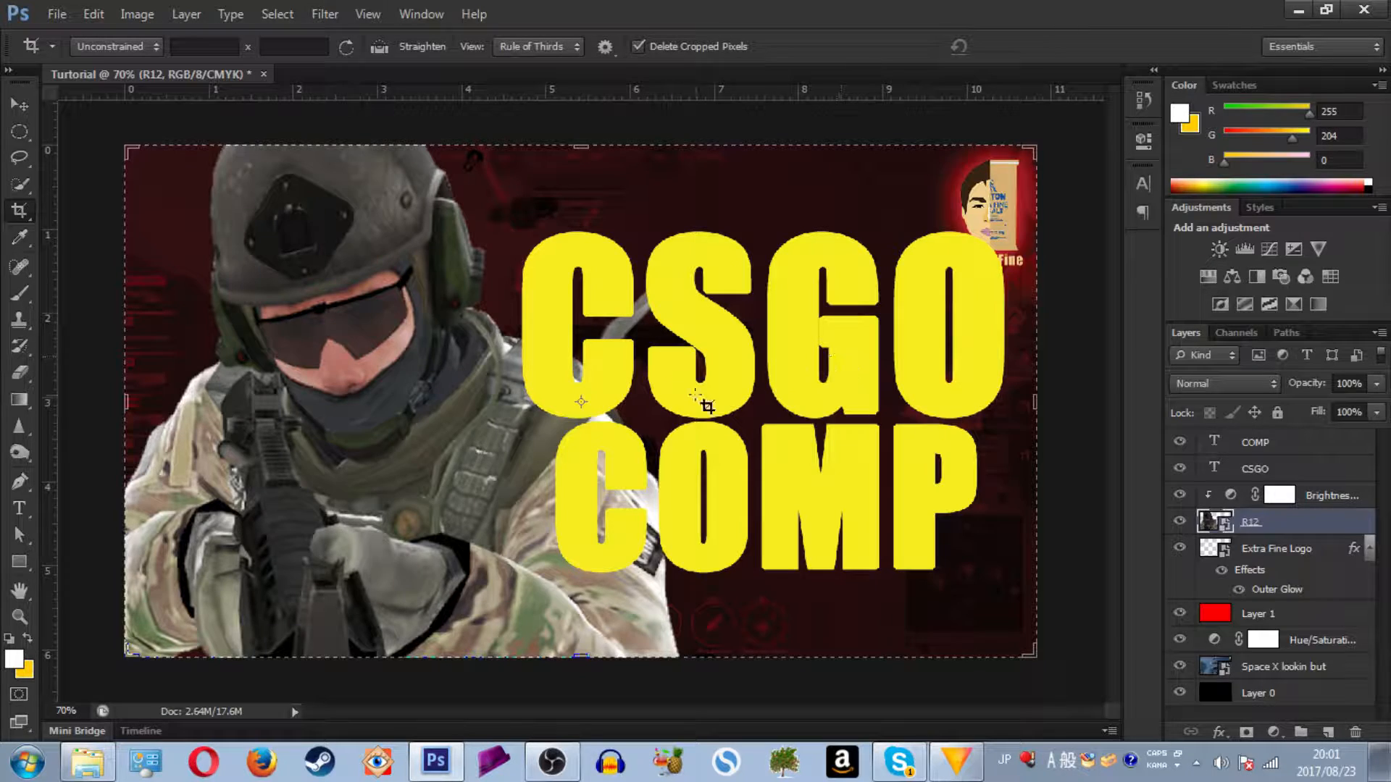
pyautogui.press('t')
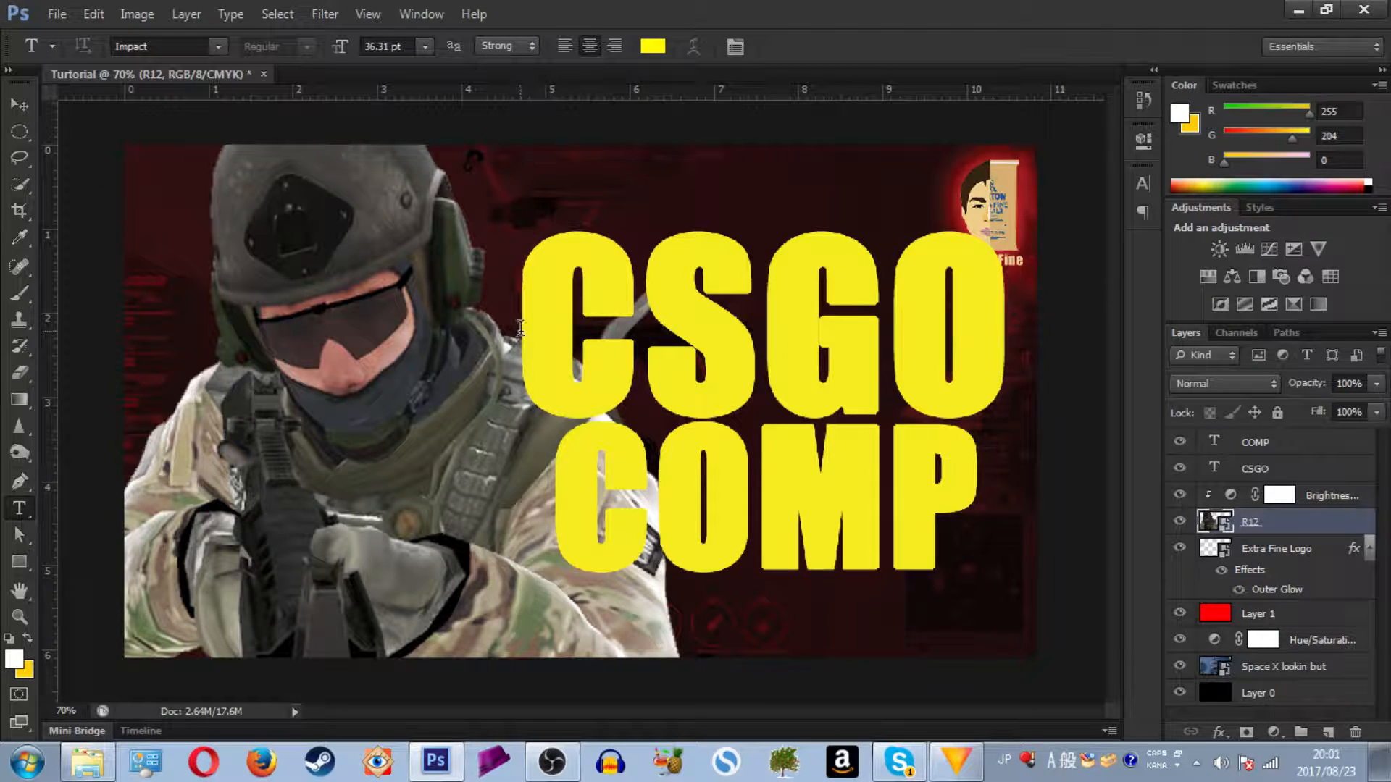
pyautogui.moveTo(521, 327); pyautogui.dragTo(974, 360)
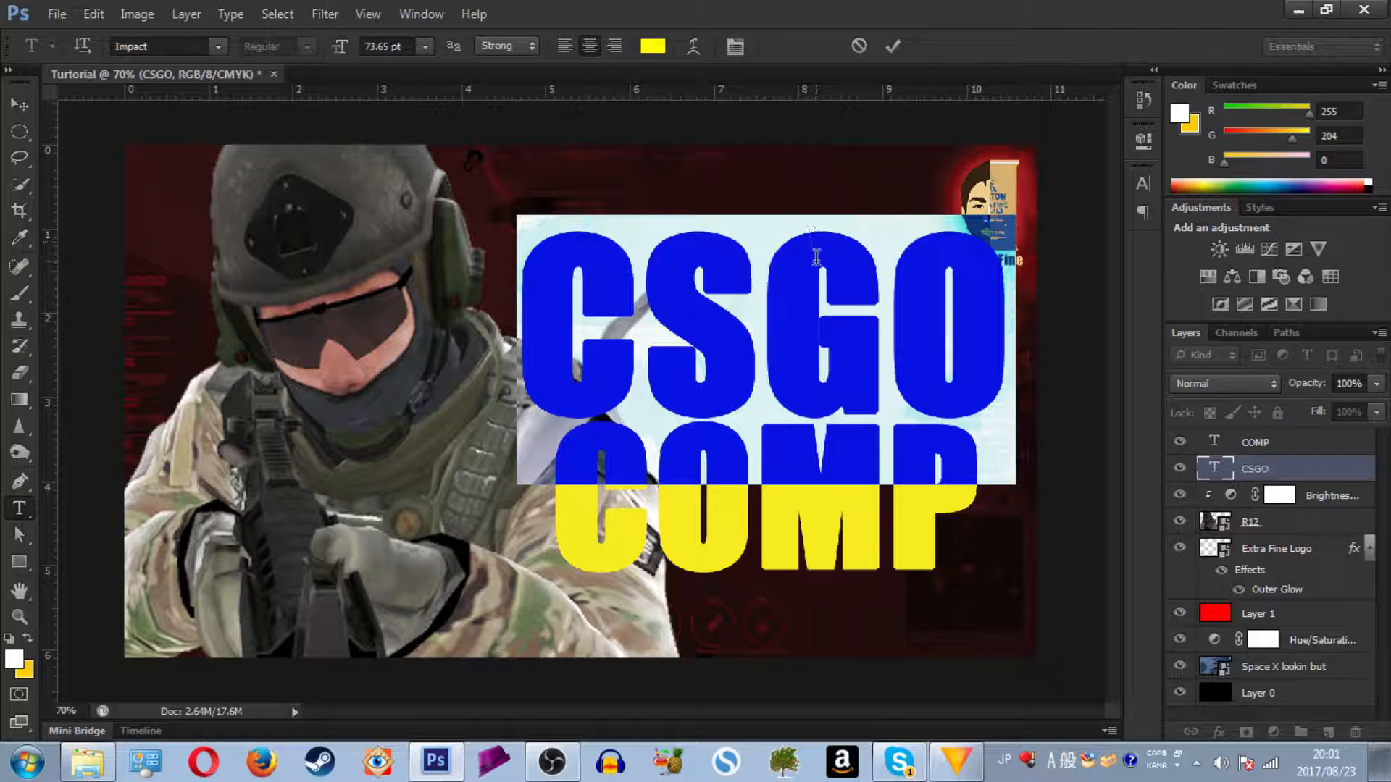
pyautogui.click(787, 339)
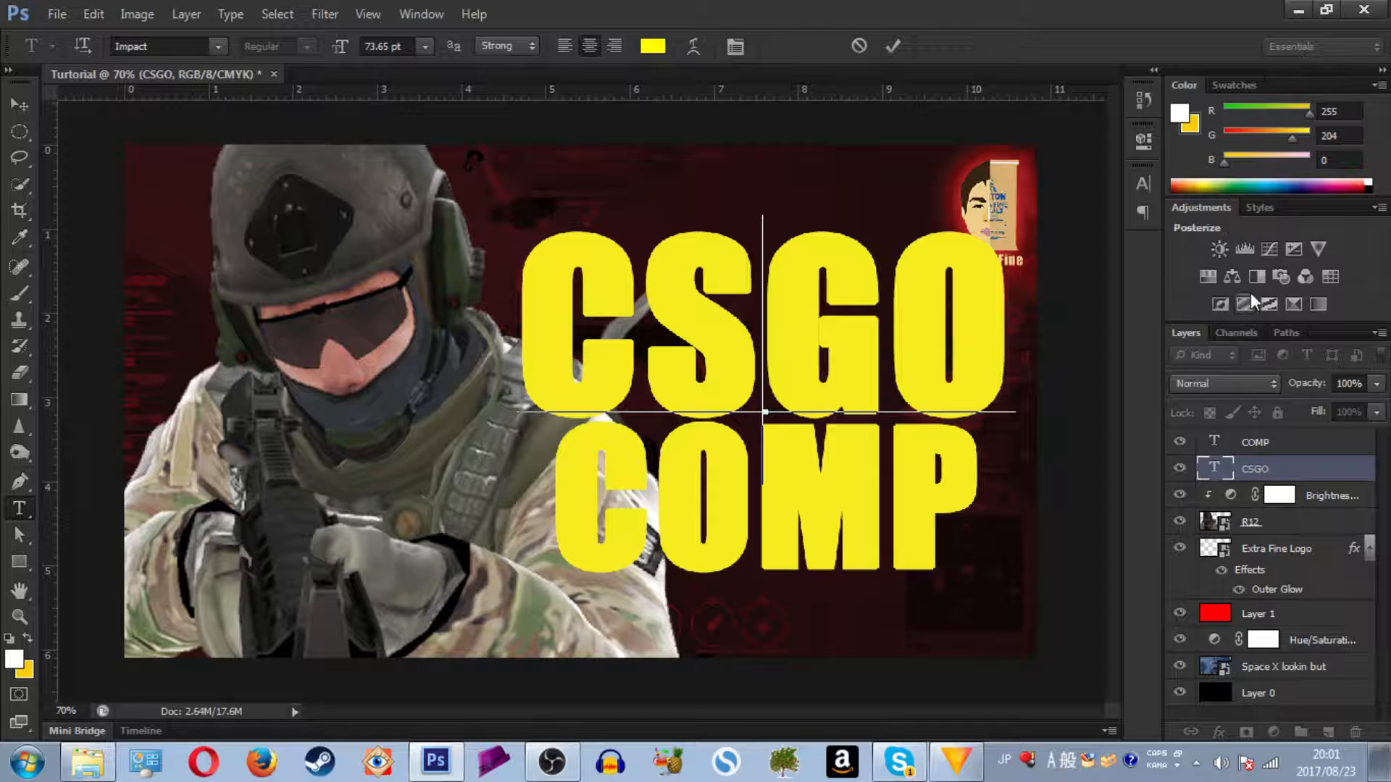
pyautogui.click(892, 46)
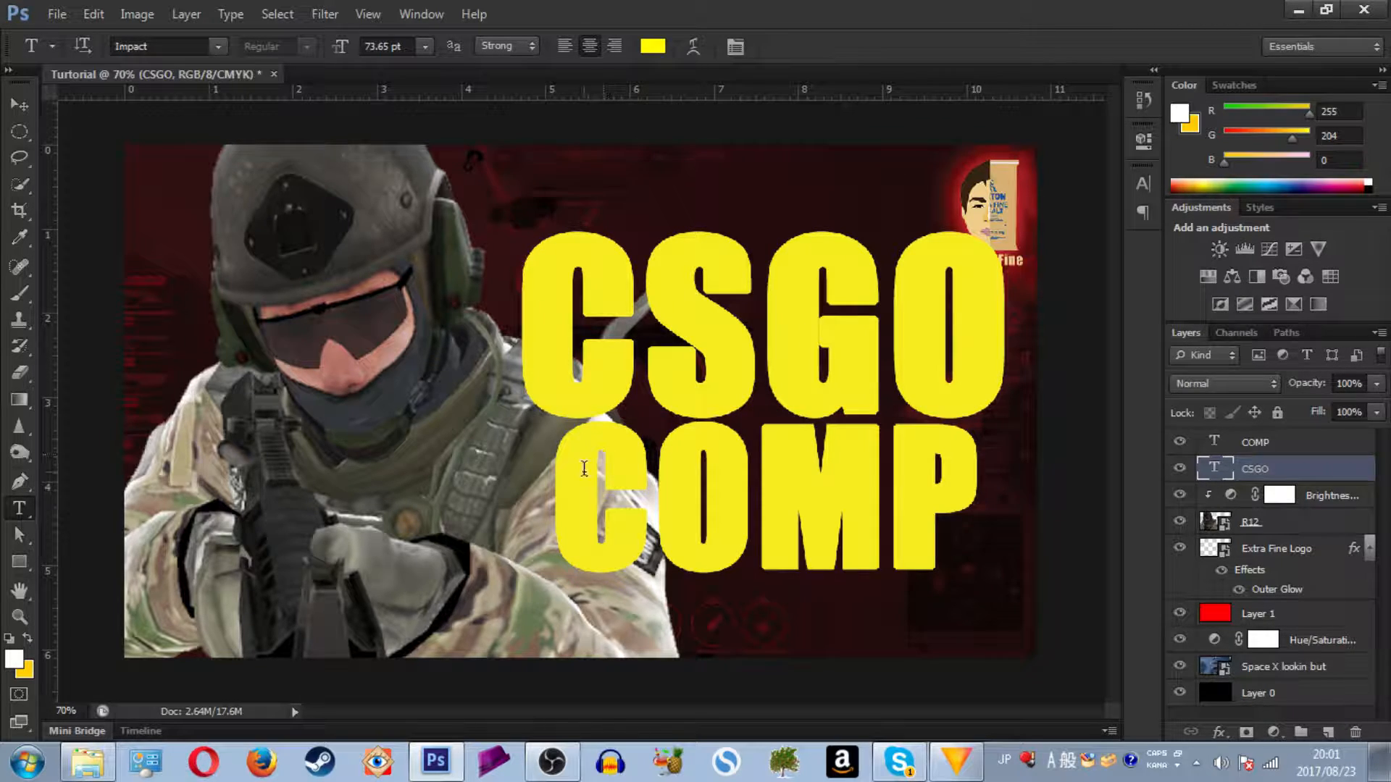
# Shift the hue of the COMP text color slightly within the yellow range
pyautogui.doubleClick(1214, 441)
pyautogui.click(652, 46)
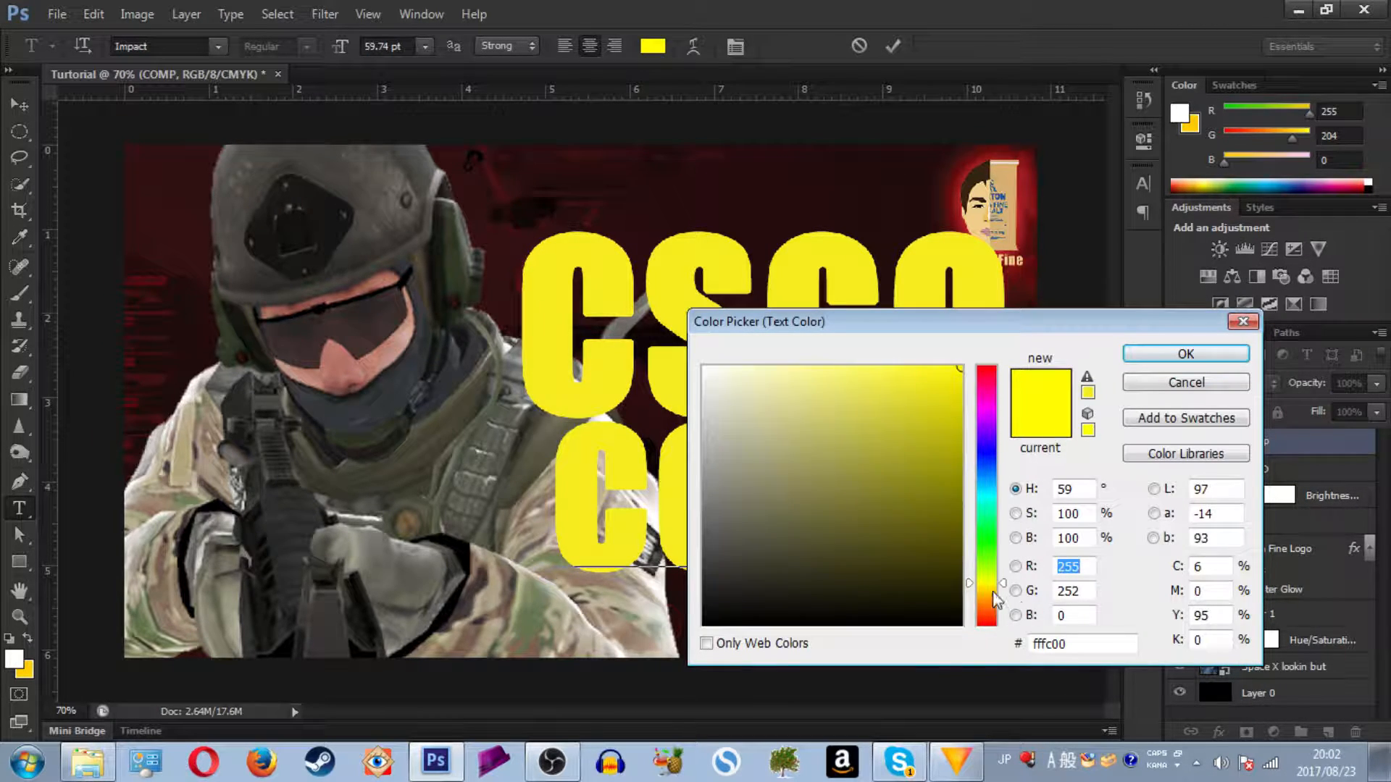
pyautogui.moveTo(987, 580); pyautogui.dragTo(987, 577)
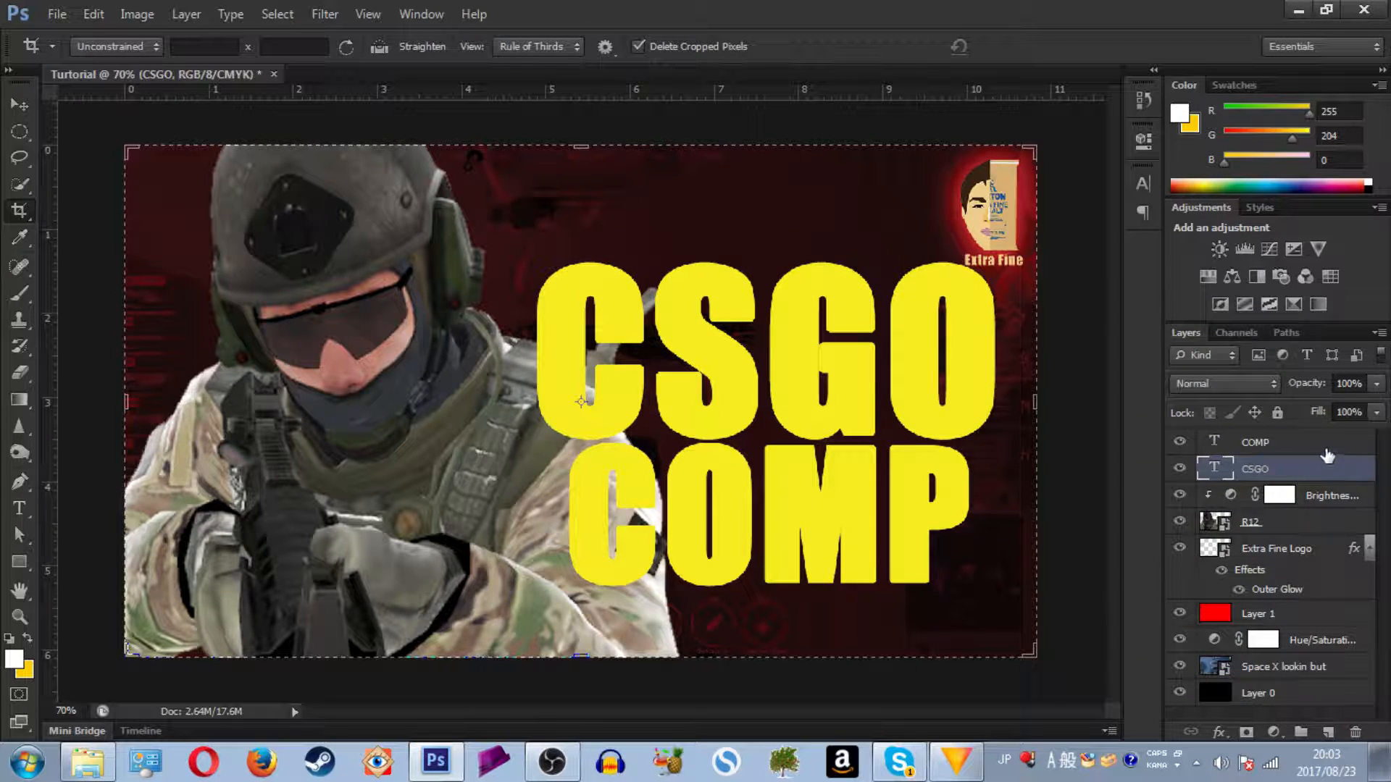
# Move the CSGO and COMP texts down together by a small amount
pyautogui.click(1327, 447)
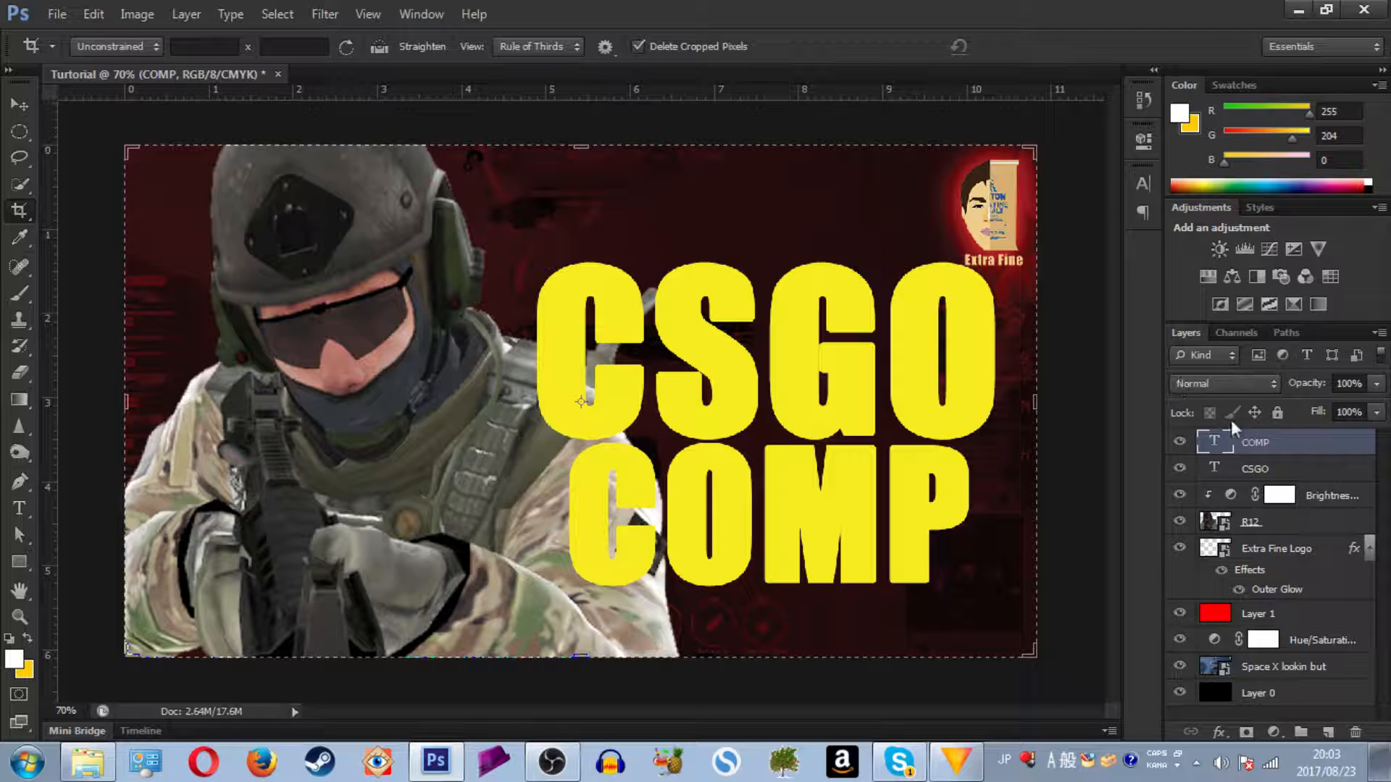
pyautogui.keyDown('shift'); pyautogui.click(1290, 468); pyautogui.keyUp('shift')
pyautogui.hotkey('ctrl', 't')
pyautogui.moveTo(875, 418); pyautogui.dragTo(875, 426)
pyautogui.click(1023, 46)
pyautogui.press('c')
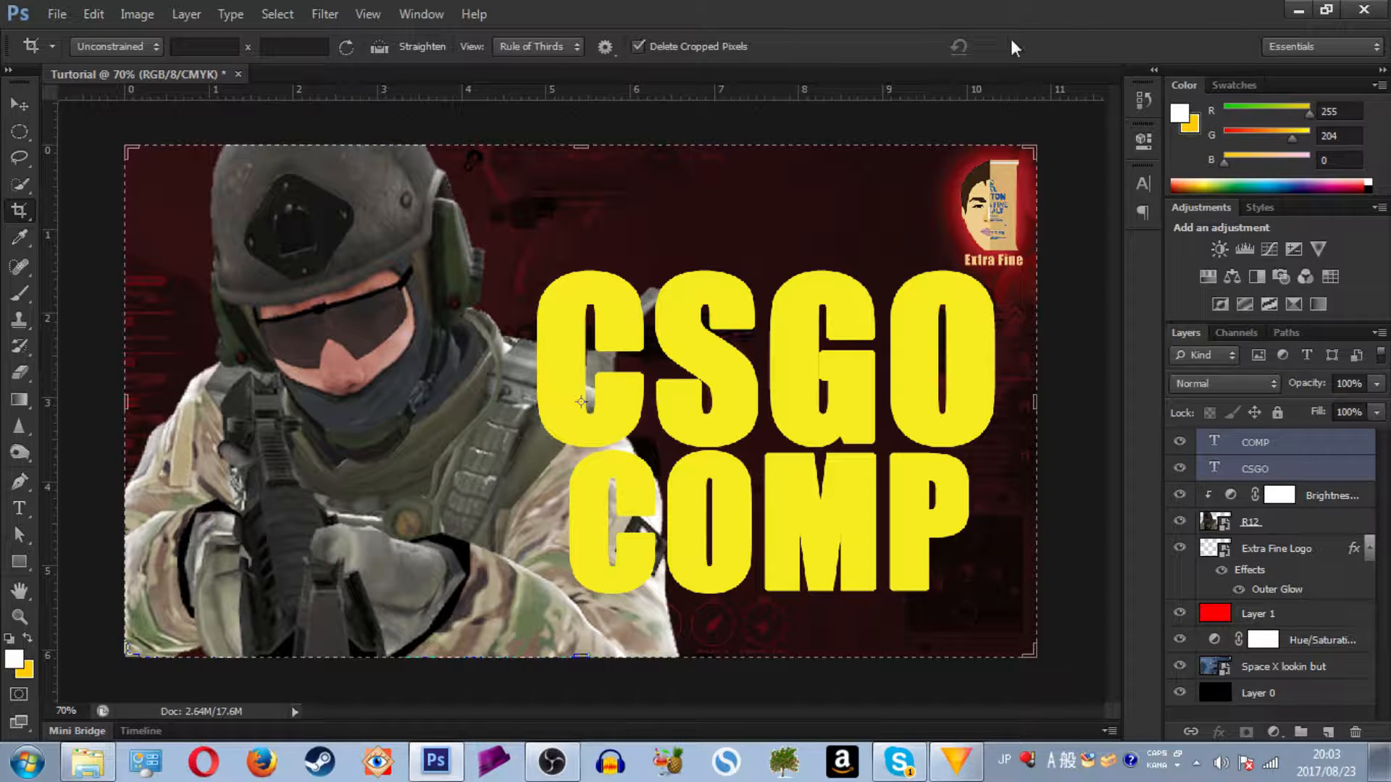
# Move the soldier render on layer R12 to the left and slightly down, away from the text
pyautogui.click(1281, 523)
pyautogui.press('ctrl')
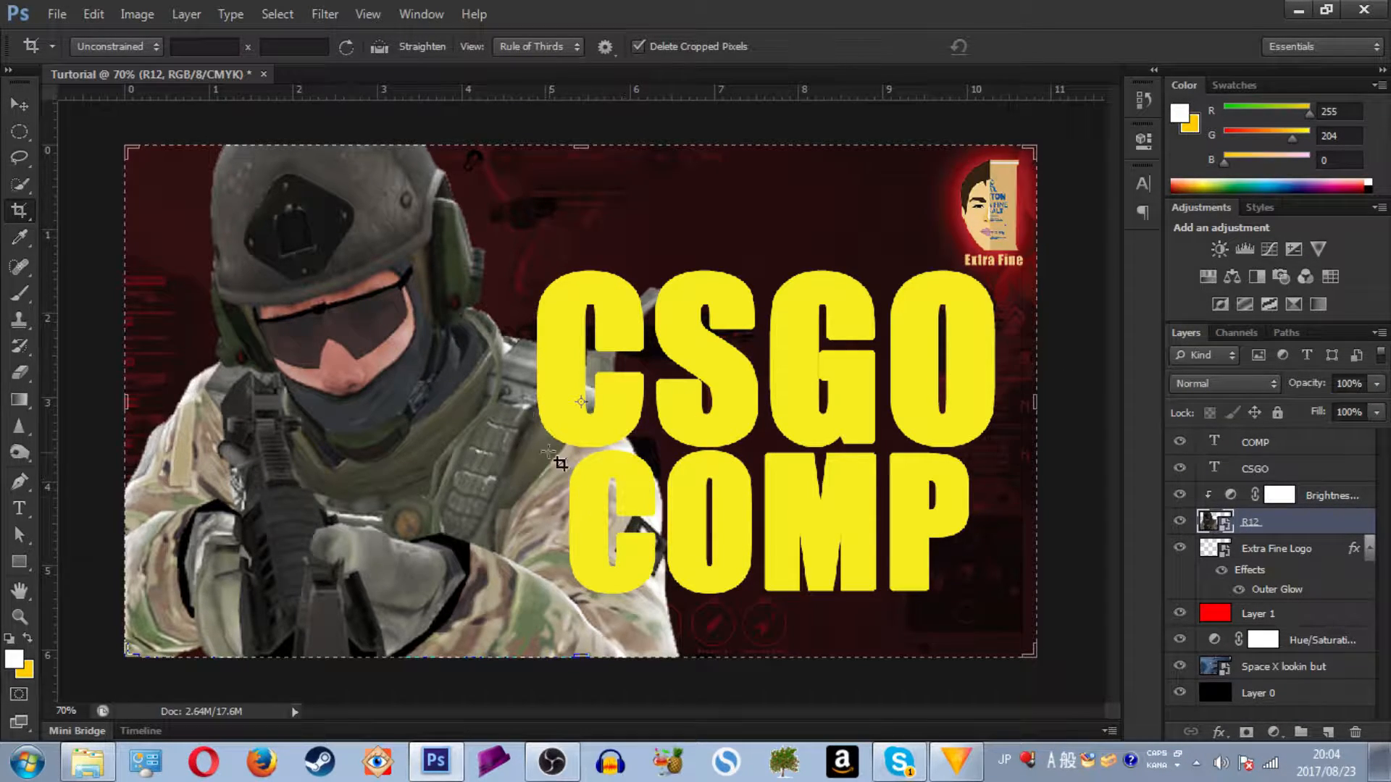
pyautogui.hotkey('ctrl', 't')
pyautogui.moveTo(444, 435); pyautogui.dragTo(419, 470)
# Move the COMP and CSGO text layers below the soldier layer R12 and its clipped brightness adjustment
pyautogui.click(1261, 442)
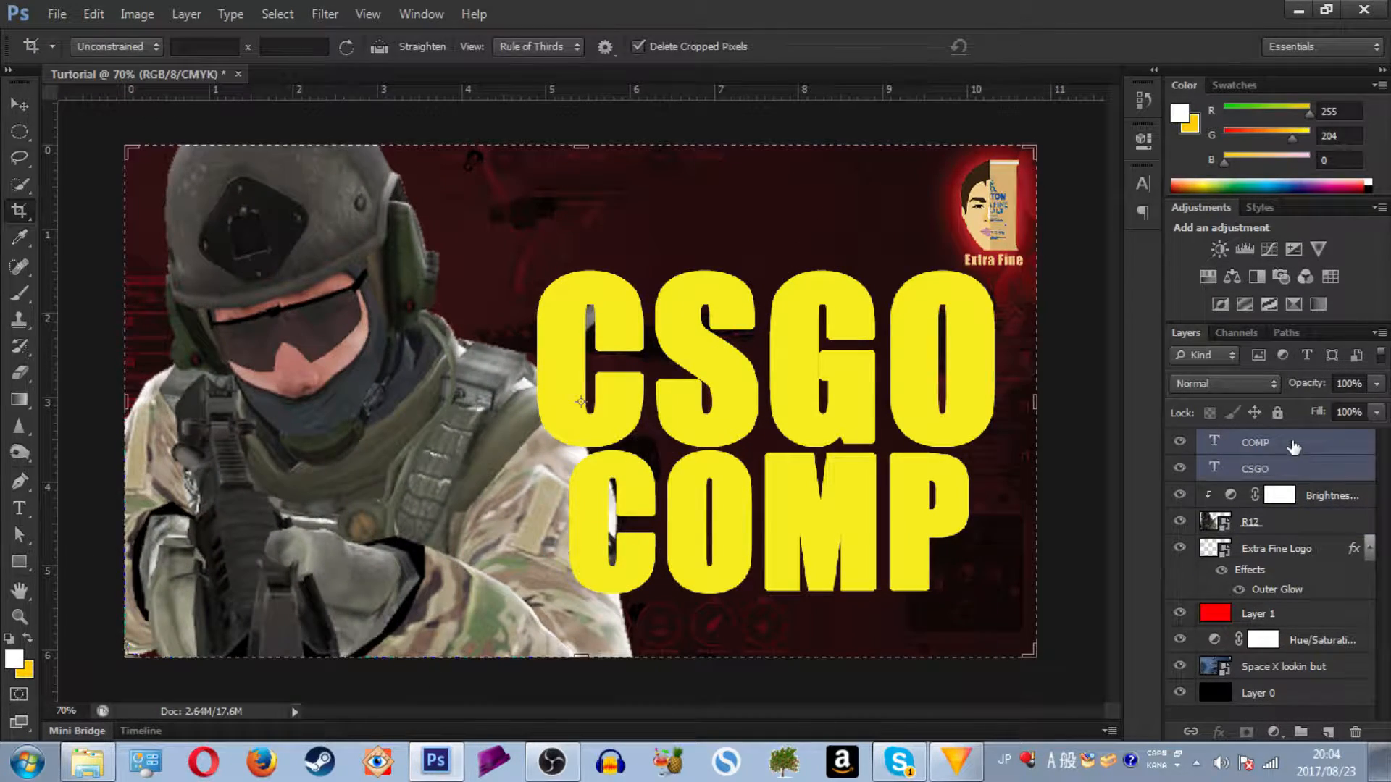
pyautogui.doubleClick(1294, 449)
pyautogui.click(671, 117)
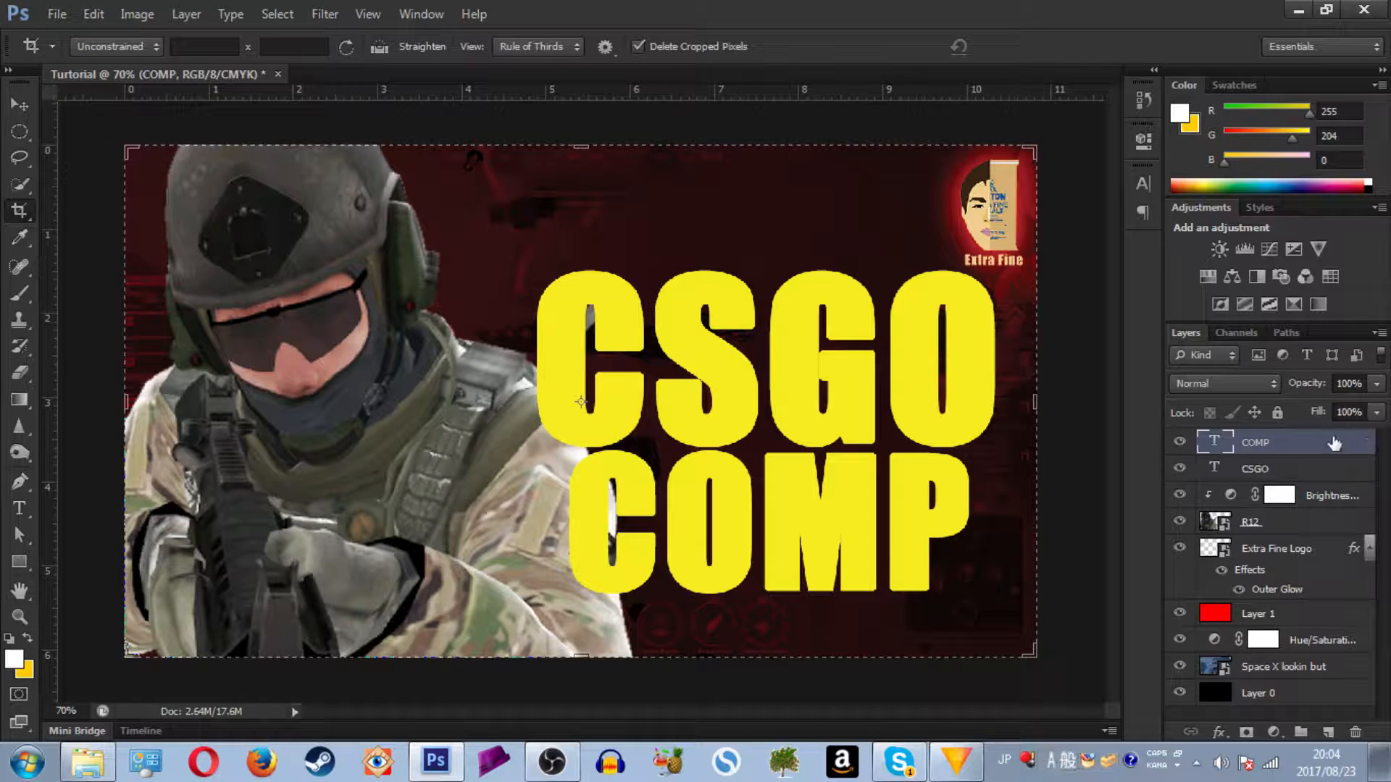
pyautogui.keyDown('shift'); pyautogui.click(1302, 469); pyautogui.keyUp('shift')
pyautogui.moveTo(1328, 468); pyautogui.dragTo(1328, 545)
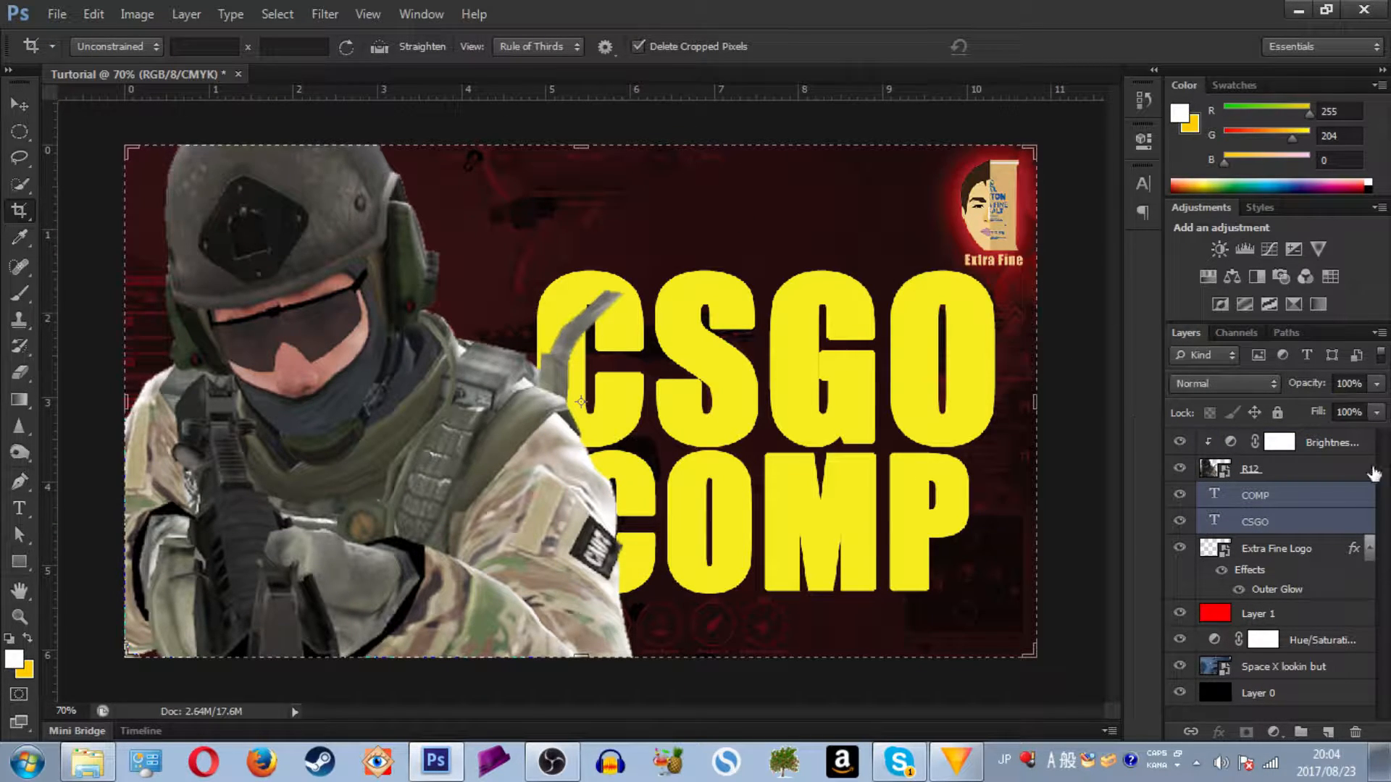
# Move the CSGO and COMP texts together to the right, centred at about X 943 px and Y 407.5 px
pyautogui.hotkey('ctrl', 't')
pyautogui.moveTo(924, 475); pyautogui.dragTo(948, 469)
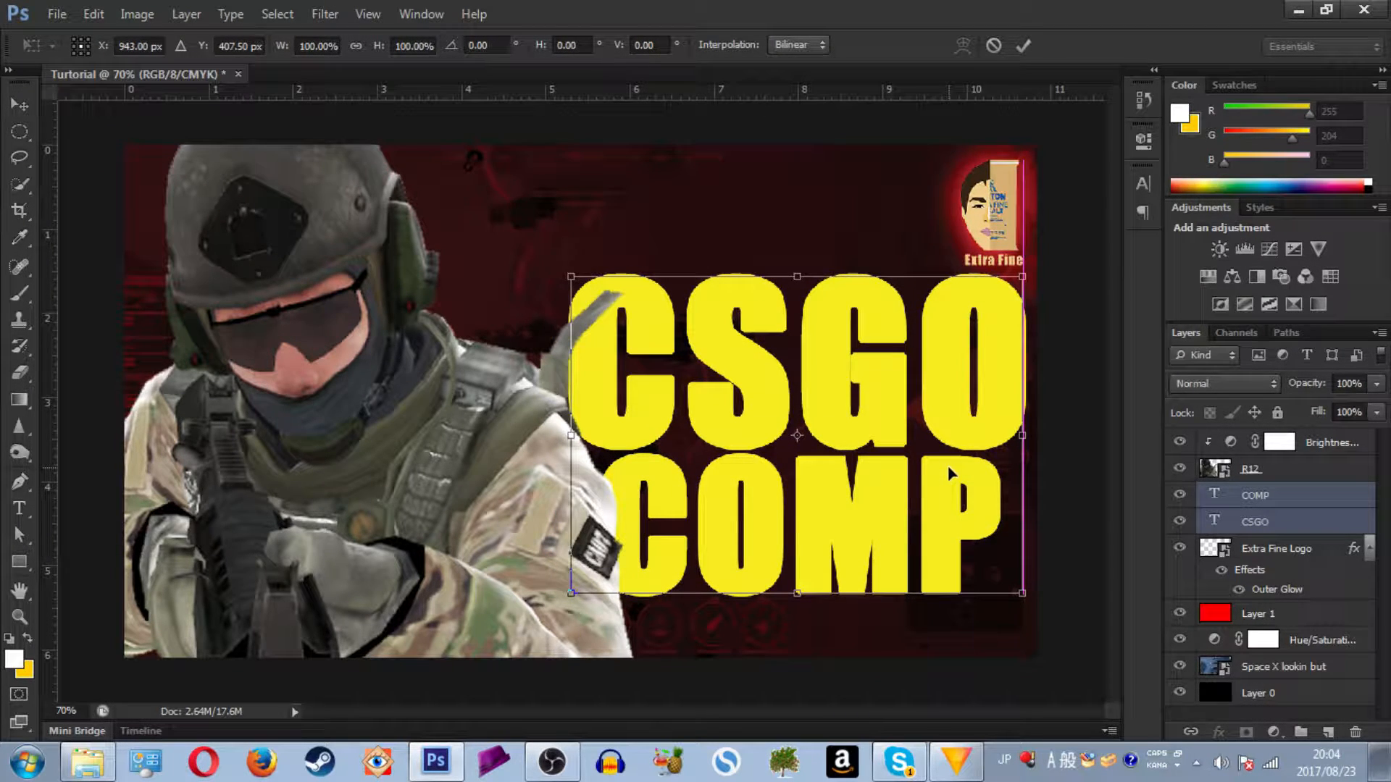
pyautogui.click(1023, 46)
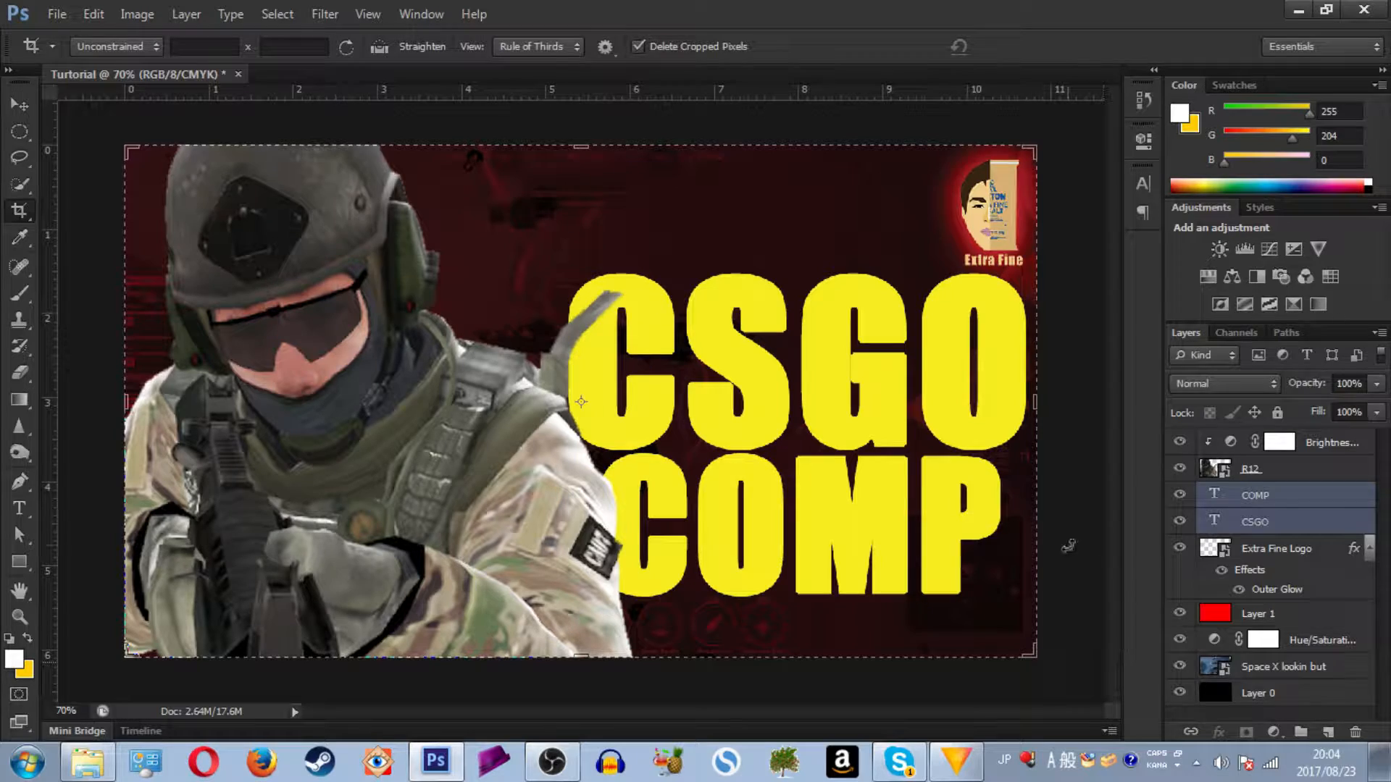
# Shift the soldier render slightly further left, to about X 245.5 px and Y 953 px
pyautogui.click(1275, 470)
pyautogui.hotkey('ctrl', 't')
pyautogui.moveTo(476, 484); pyautogui.dragTo(464, 481)
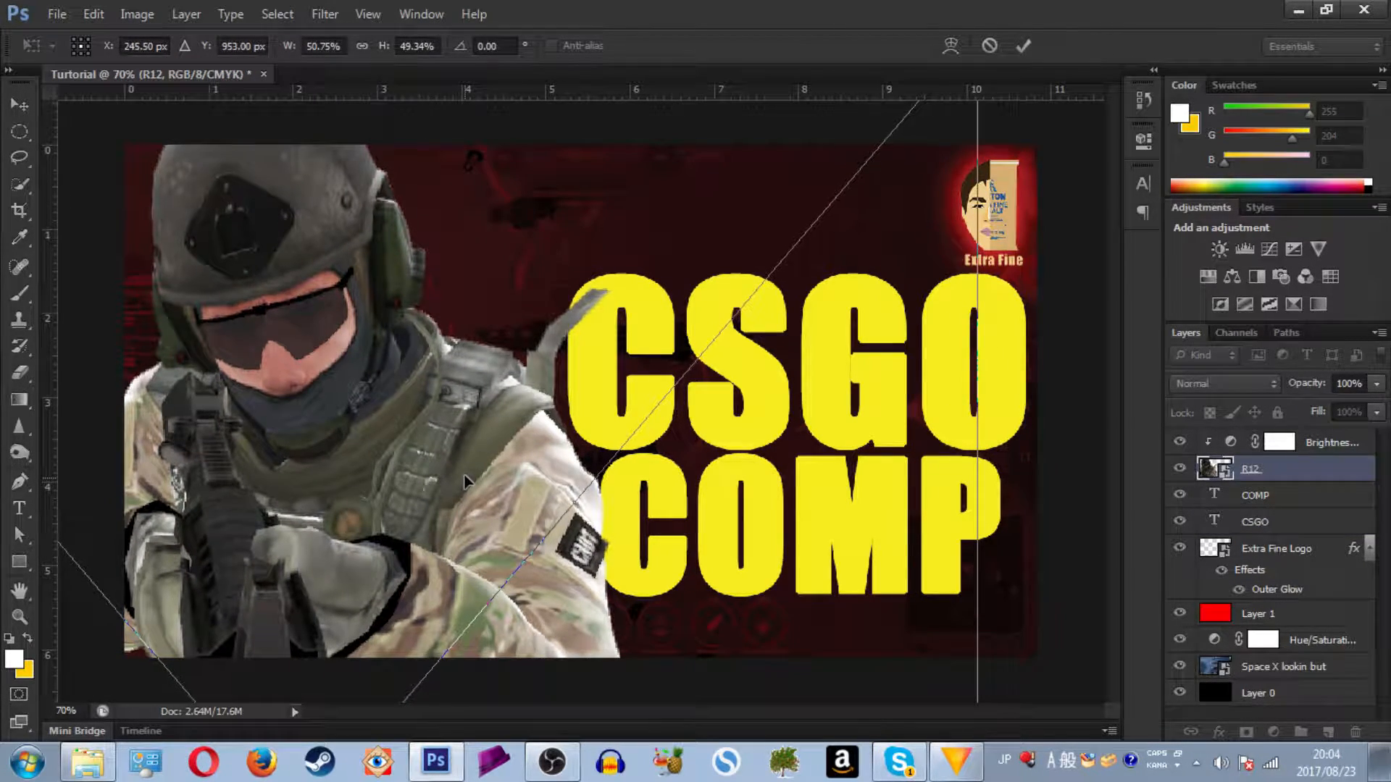
pyautogui.click(1023, 46)
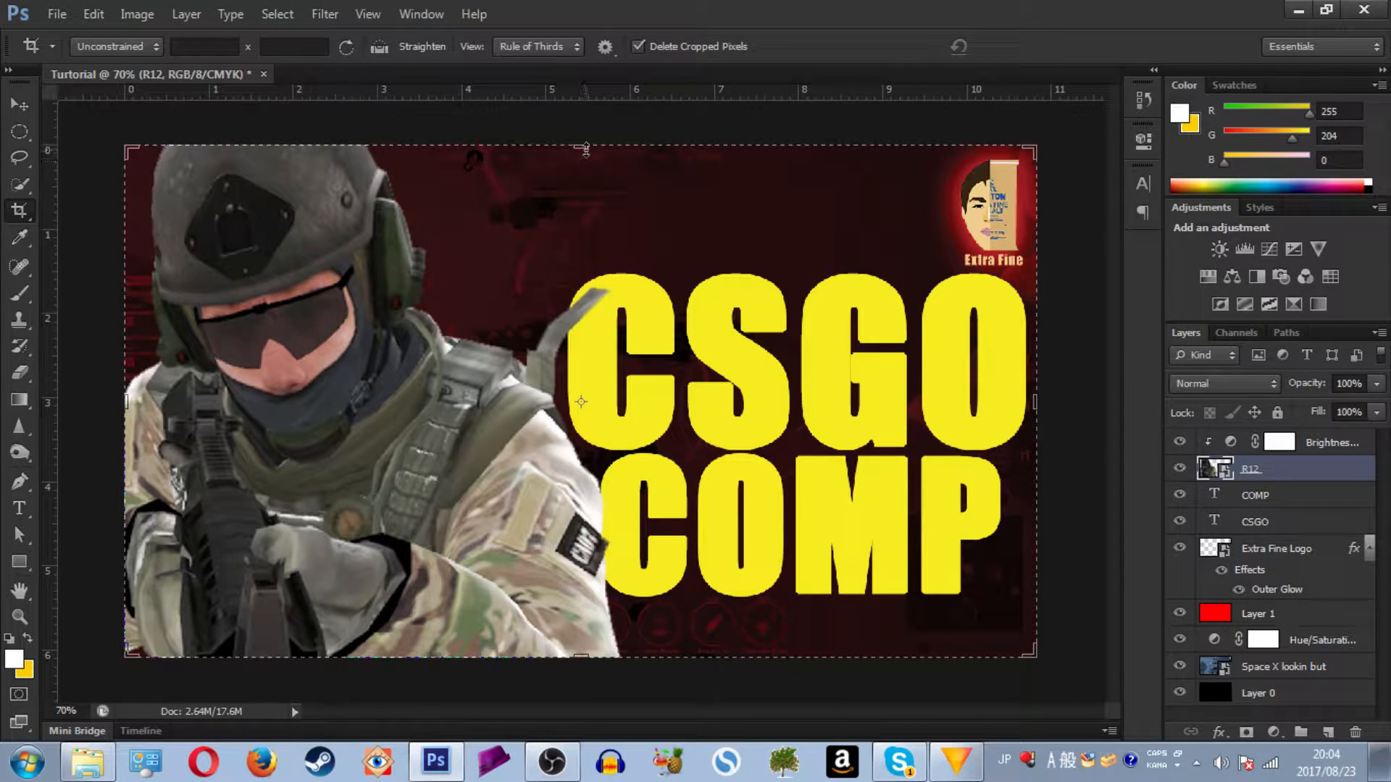
pyautogui.click(158, 275)
pyautogui.click(1023, 46)
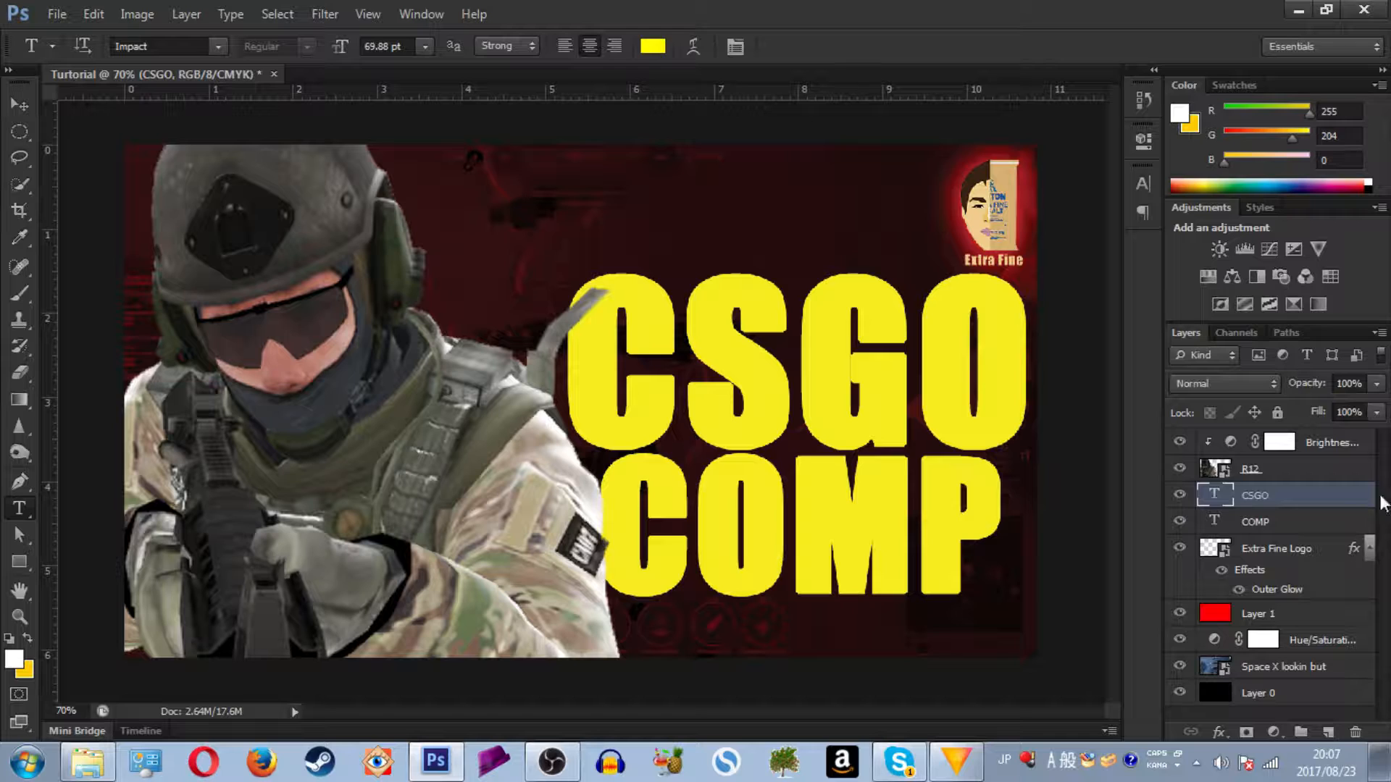
# Add a drop shadow with a size of about 131 px to the CSGO text layer
pyautogui.doubleClick(1353, 501)
pyautogui.click(83, 369)
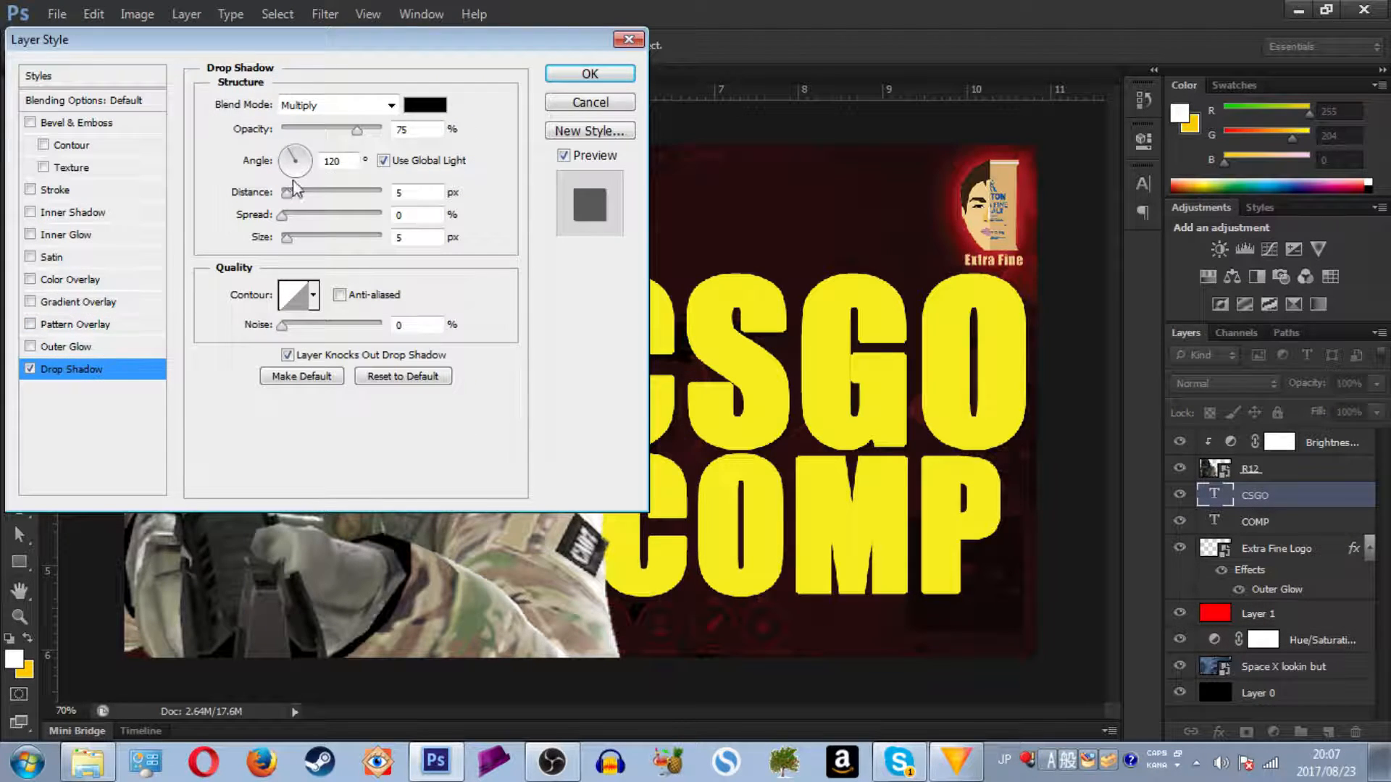
pyautogui.moveTo(286, 237); pyautogui.dragTo(337, 239)
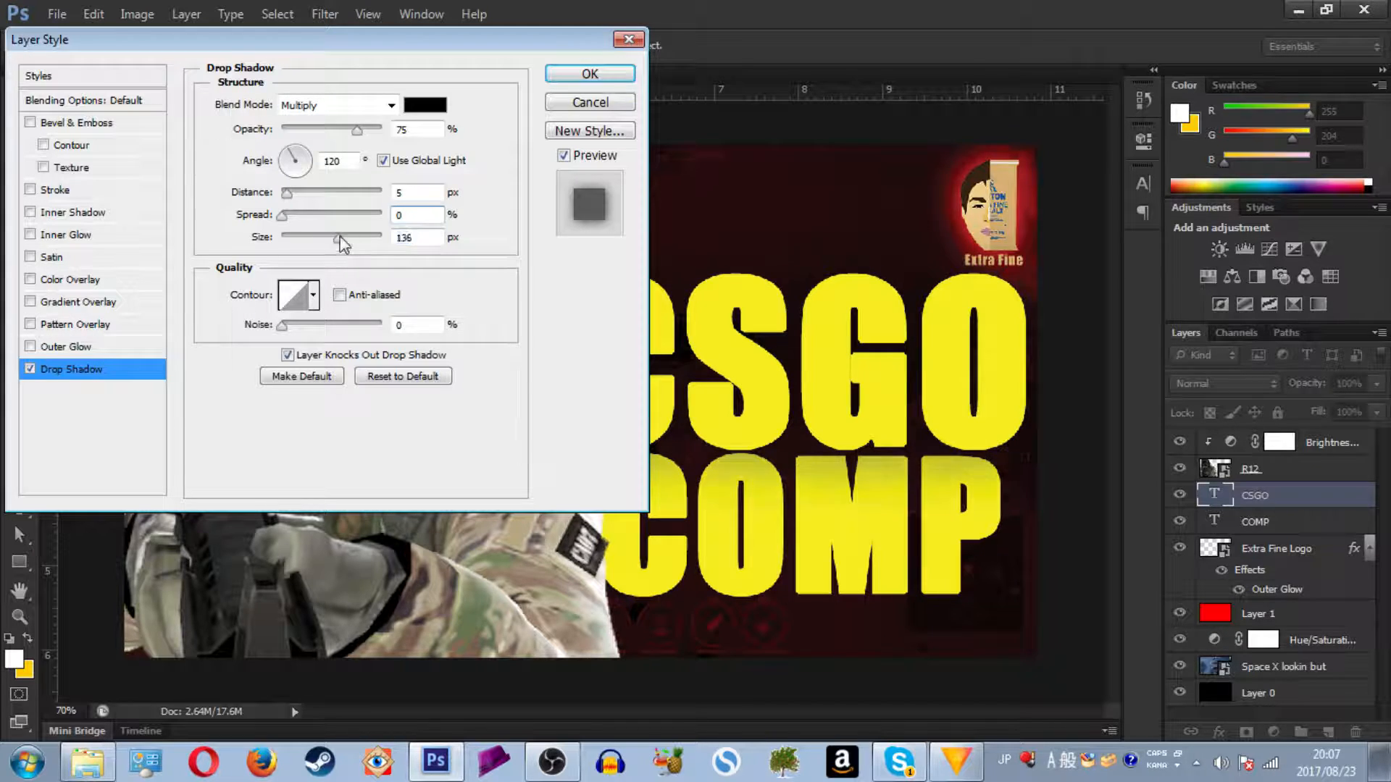
pyautogui.moveTo(480, 45); pyautogui.dragTo(314, 48)
pyautogui.moveTo(172, 240)
pyautogui.mouseDown()
pyautogui.moveTo(160, 241)
pyautogui.moveTo(187, 245)
pyautogui.moveTo(171, 238)
pyautogui.mouseUp()
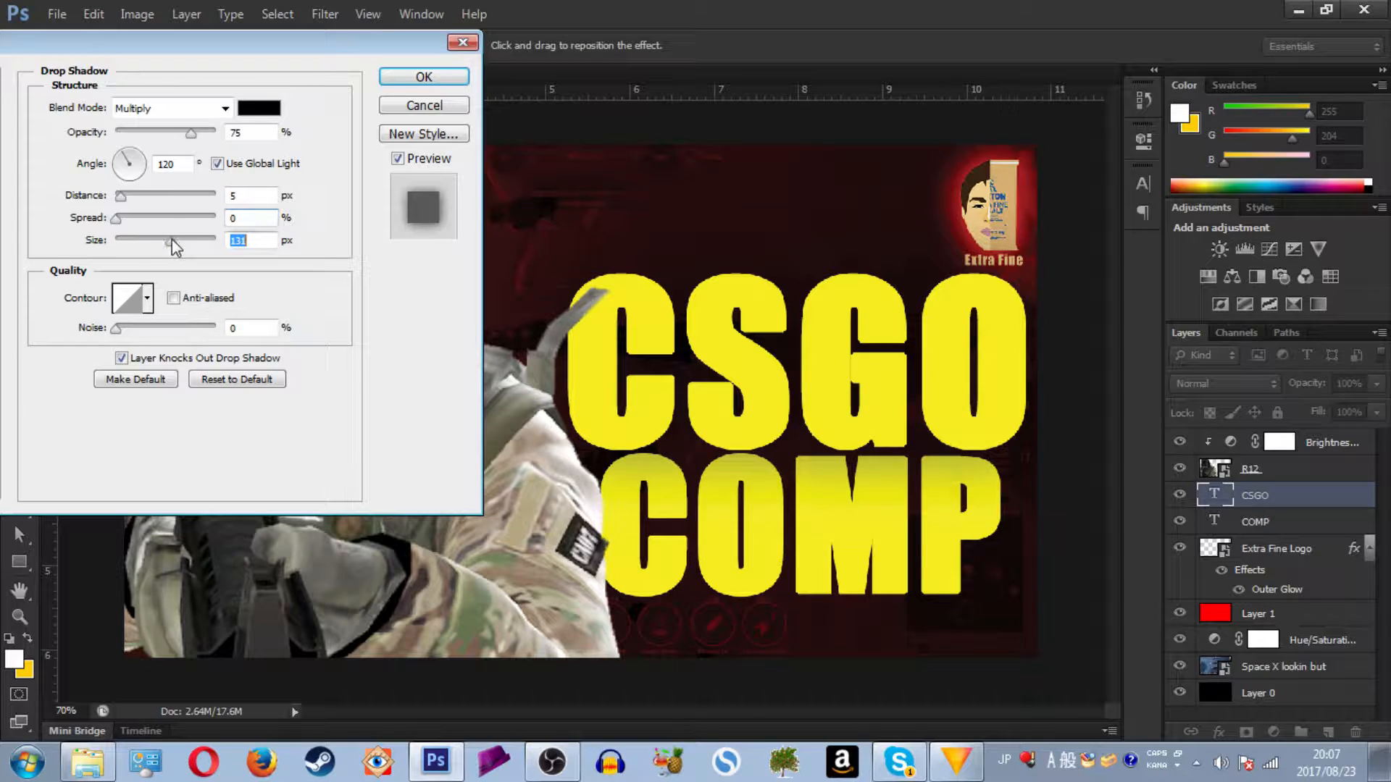
pyautogui.moveTo(273, 43); pyautogui.dragTo(345, 36)
pyautogui.press('Return')
# Preview the thumbnail at 10% zoom and return to 70%
pyautogui.click(69, 711)
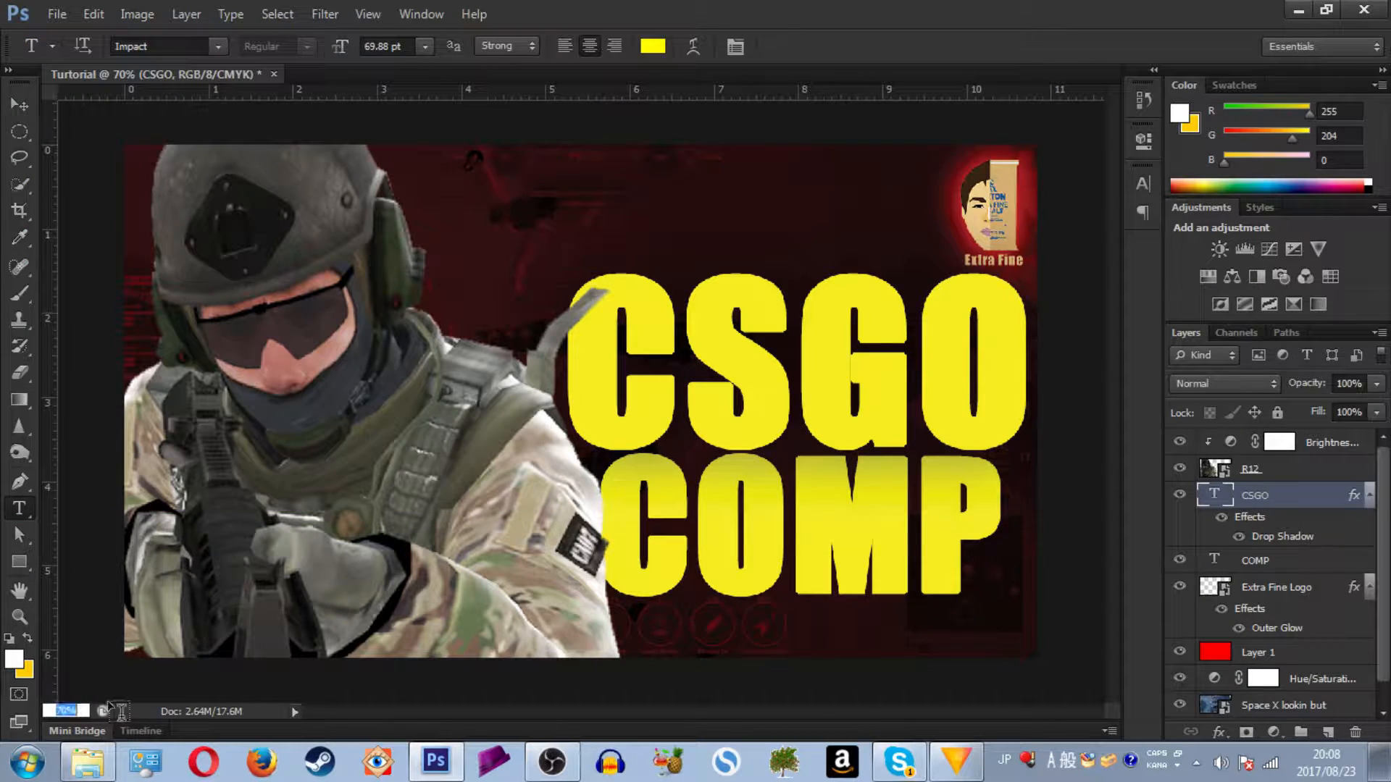
pyautogui.write('10')
pyautogui.press('Return')
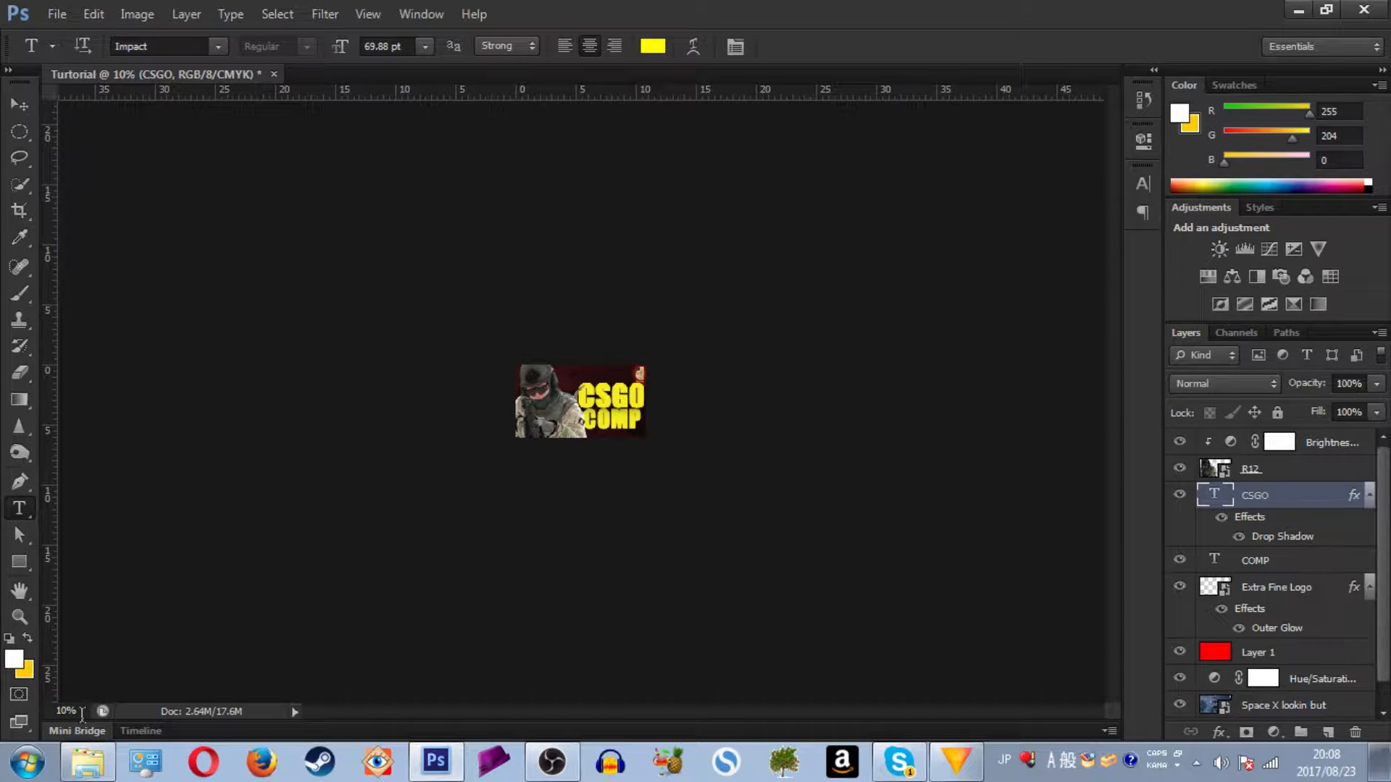
pyautogui.click(77, 714)
pyautogui.write('70')
pyautogui.press('Return')
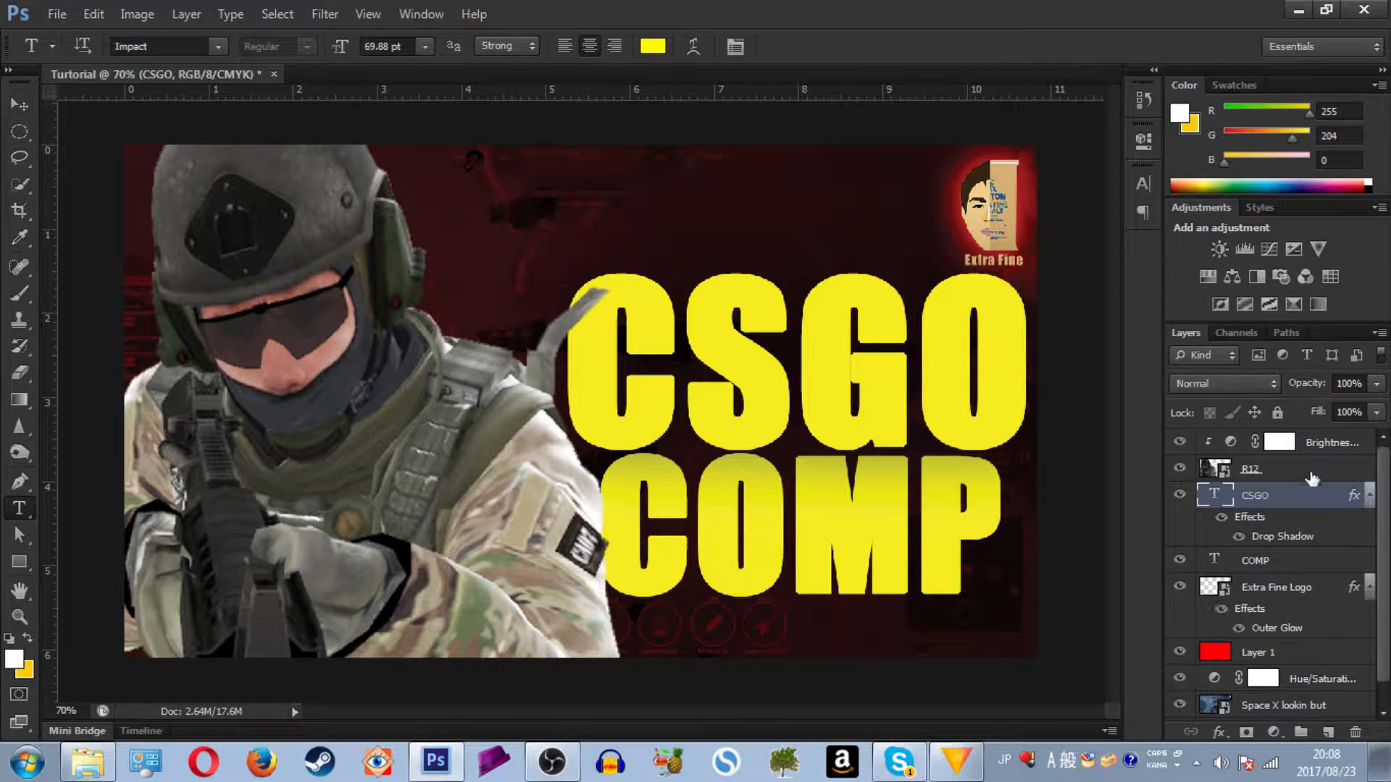
# Scale the CSGO and COMP texts down slightly together and place them near the canvas's right edge
pyautogui.keyDown('shift'); pyautogui.click(1289, 561); pyautogui.keyUp('shift')
pyautogui.hotkey('ctrl', 't')
pyautogui.moveTo(1023, 594)
pyautogui.mouseDown()
pyautogui.moveTo(965, 541)
pyautogui.moveTo(1016, 587)
pyautogui.mouseUp()
pyautogui.press('Return')
pyautogui.hotkey('ctrl', 't')
pyautogui.moveTo(674, 343); pyautogui.dragTo(683, 345)
pyautogui.press('Return')
pyautogui.hotkey('ctrl', 't')
pyautogui.moveTo(973, 572); pyautogui.dragTo(1020, 604)
pyautogui.press('Return')
# Enlarge the soldier render slightly and extend it to the right, toward the text
pyautogui.click(1289, 470)
pyautogui.hotkey('ctrl', 't')
pyautogui.press('Return')
pyautogui.click(581, 147)
pyautogui.press('Escape')
# Check the adjusted soldier and text layout at 10% zoom, and restore the 70% view
pyautogui.write('10')
pyautogui.press('Return')
pyautogui.click(20, 105)
pyautogui.click(1264, 470)
pyautogui.moveTo(56, 711); pyautogui.dragTo(84, 711)
pyautogui.write('70')
pyautogui.press('Return')
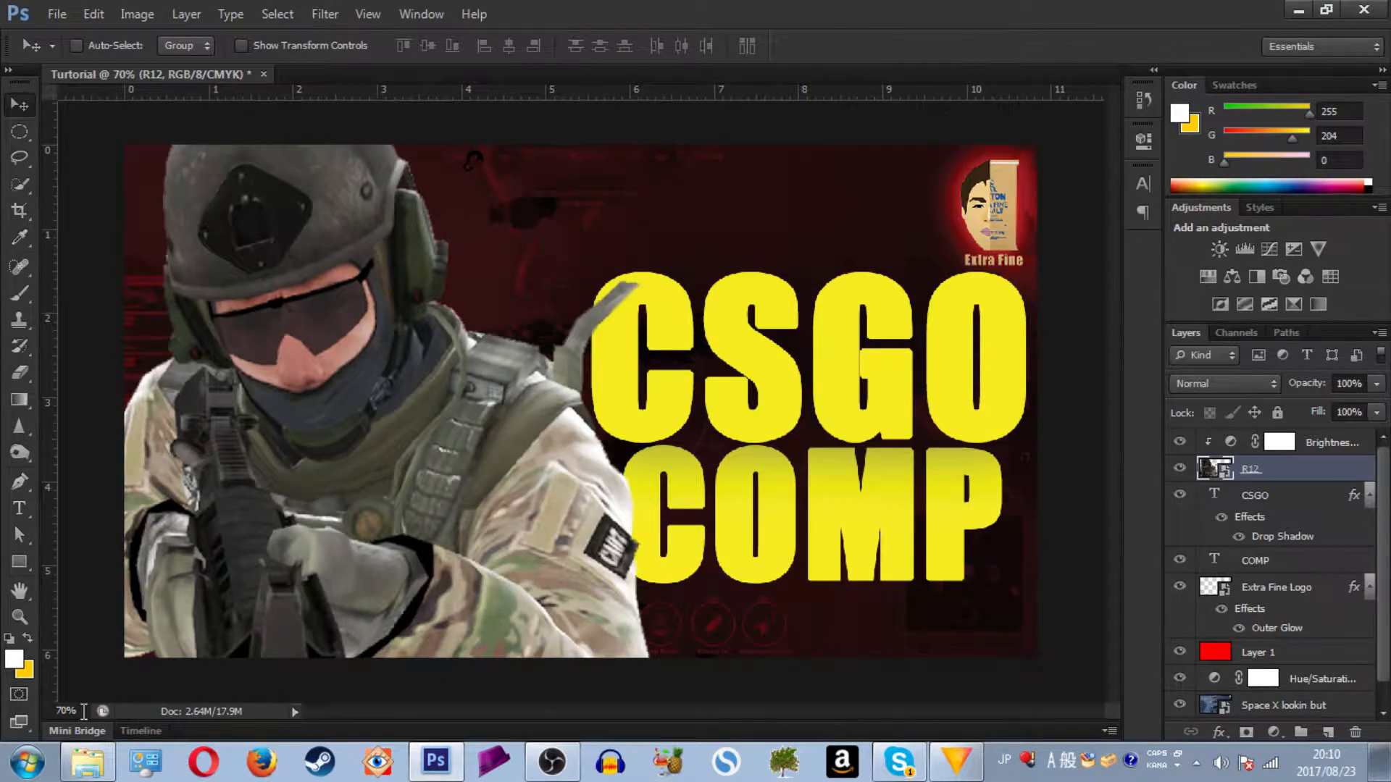
# Set up saving a copy as Turtorial.png in PNG format on the Desktop, and cancel the save
pyautogui.click(57, 14)
pyautogui.click(80, 259)
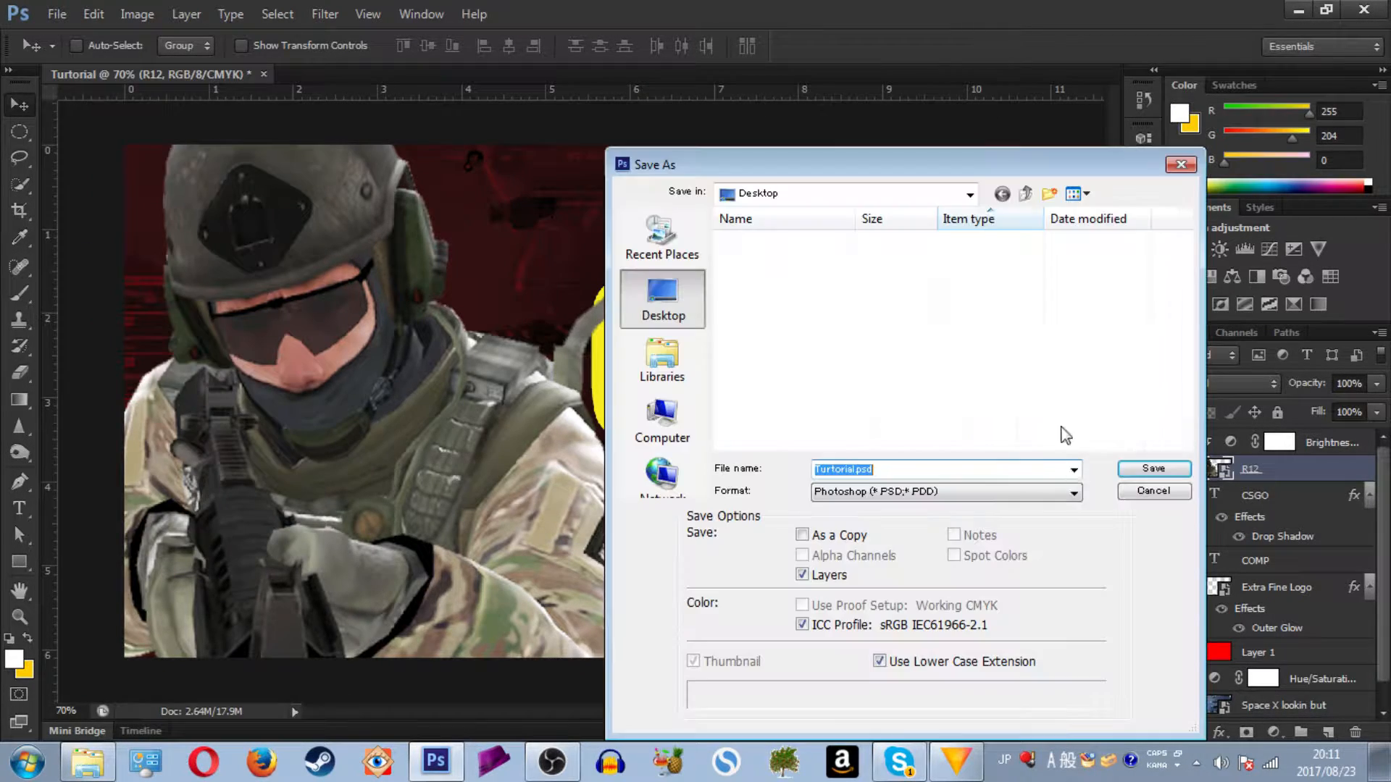
pyautogui.moveTo(851, 170); pyautogui.dragTo(764, 107)
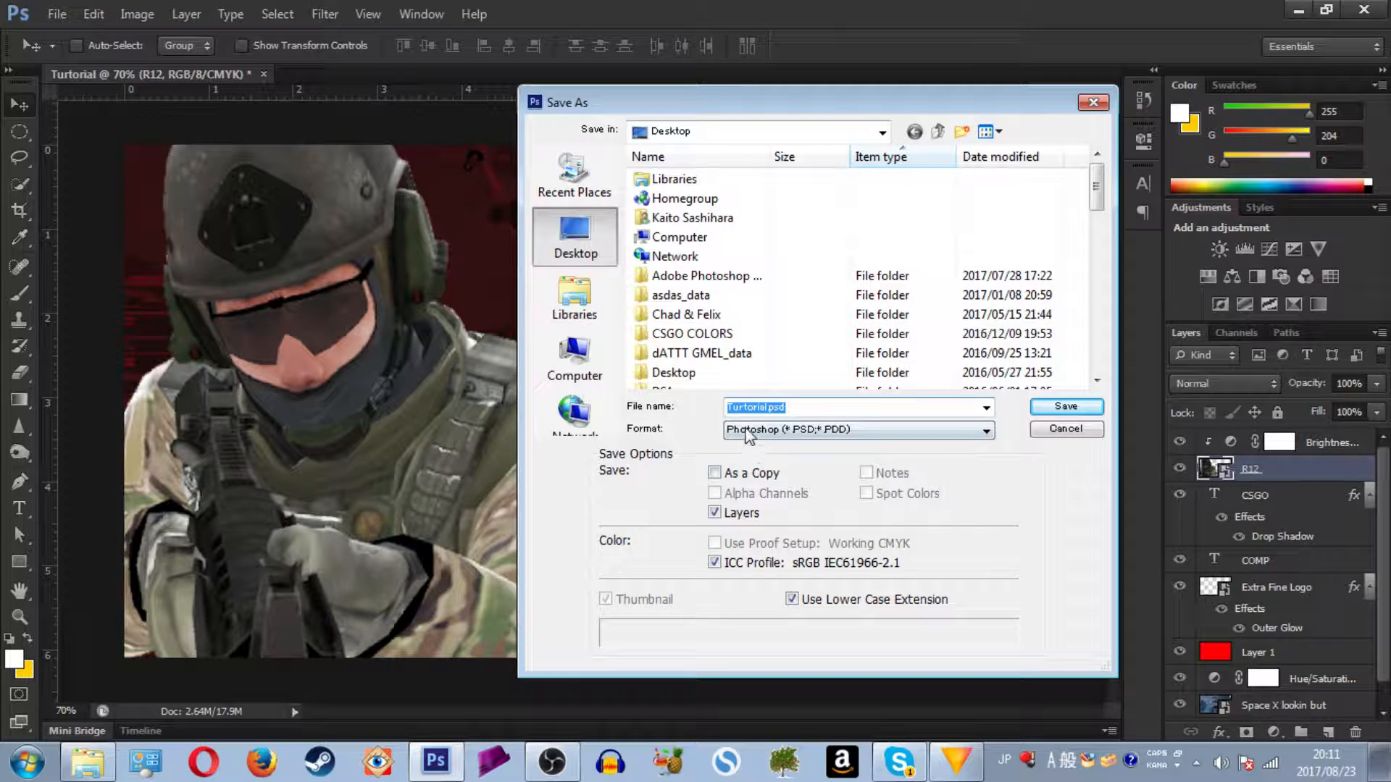
pyautogui.click(55, 14)
pyautogui.click(116, 260)
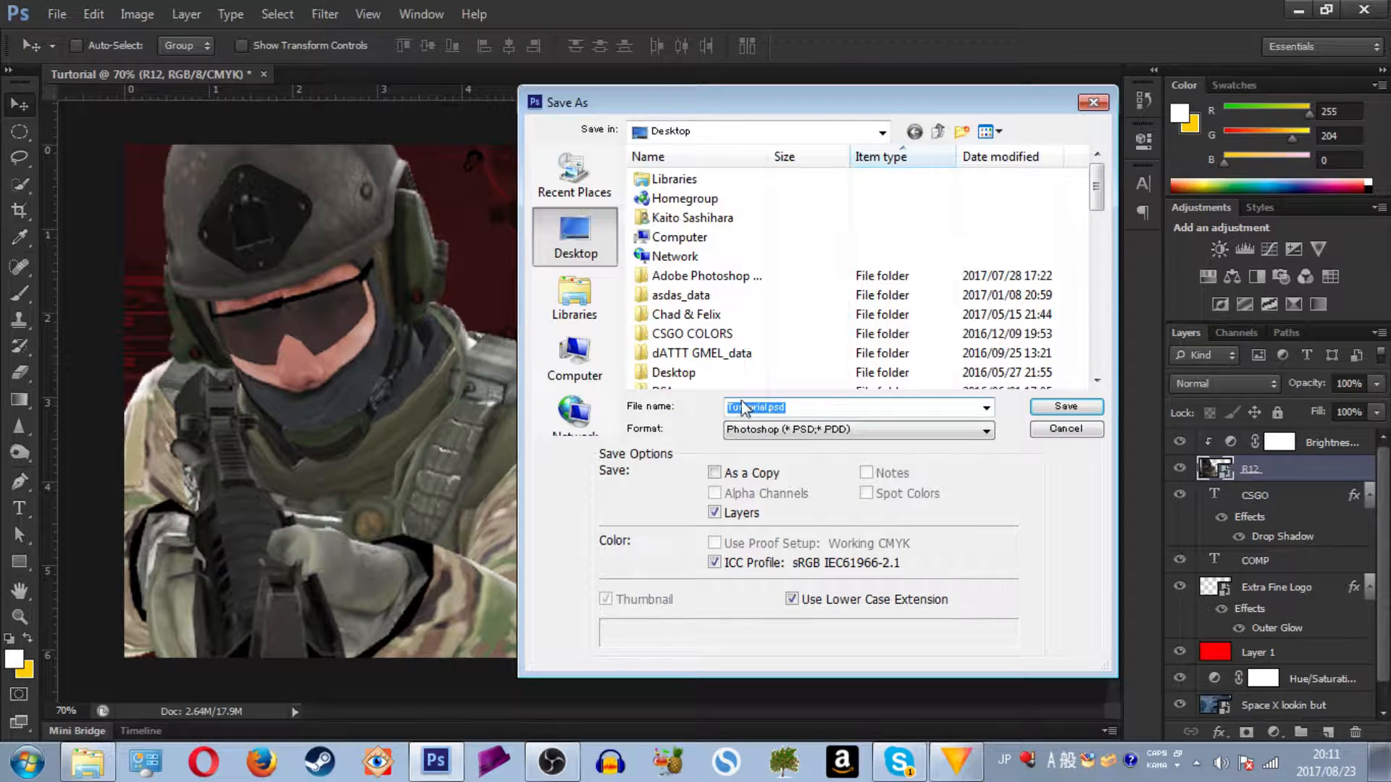
pyautogui.click(768, 432)
pyautogui.click(804, 632)
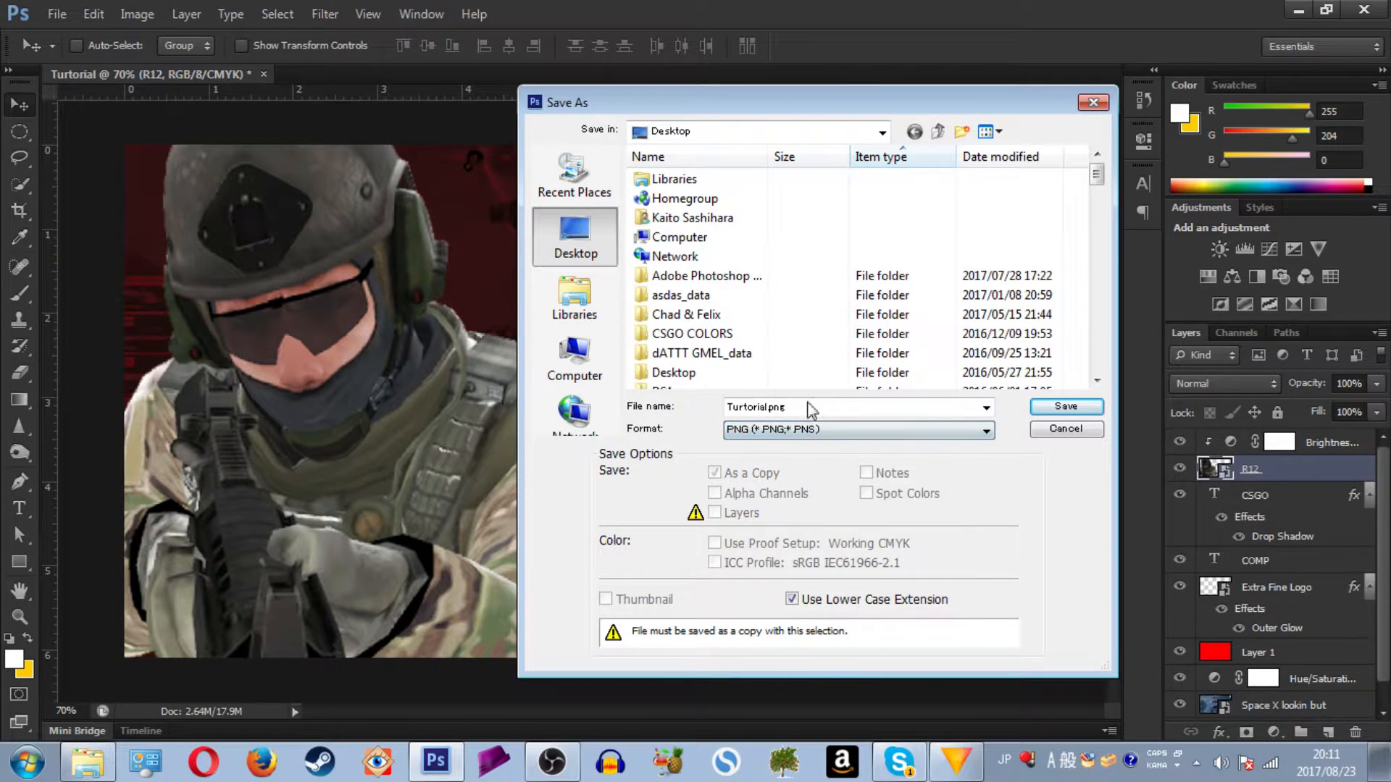
pyautogui.click(1066, 429)
# Try an image resolution of 600 pixels/inch in the Image Size settings, and cancel the change
pyautogui.click(144, 14)
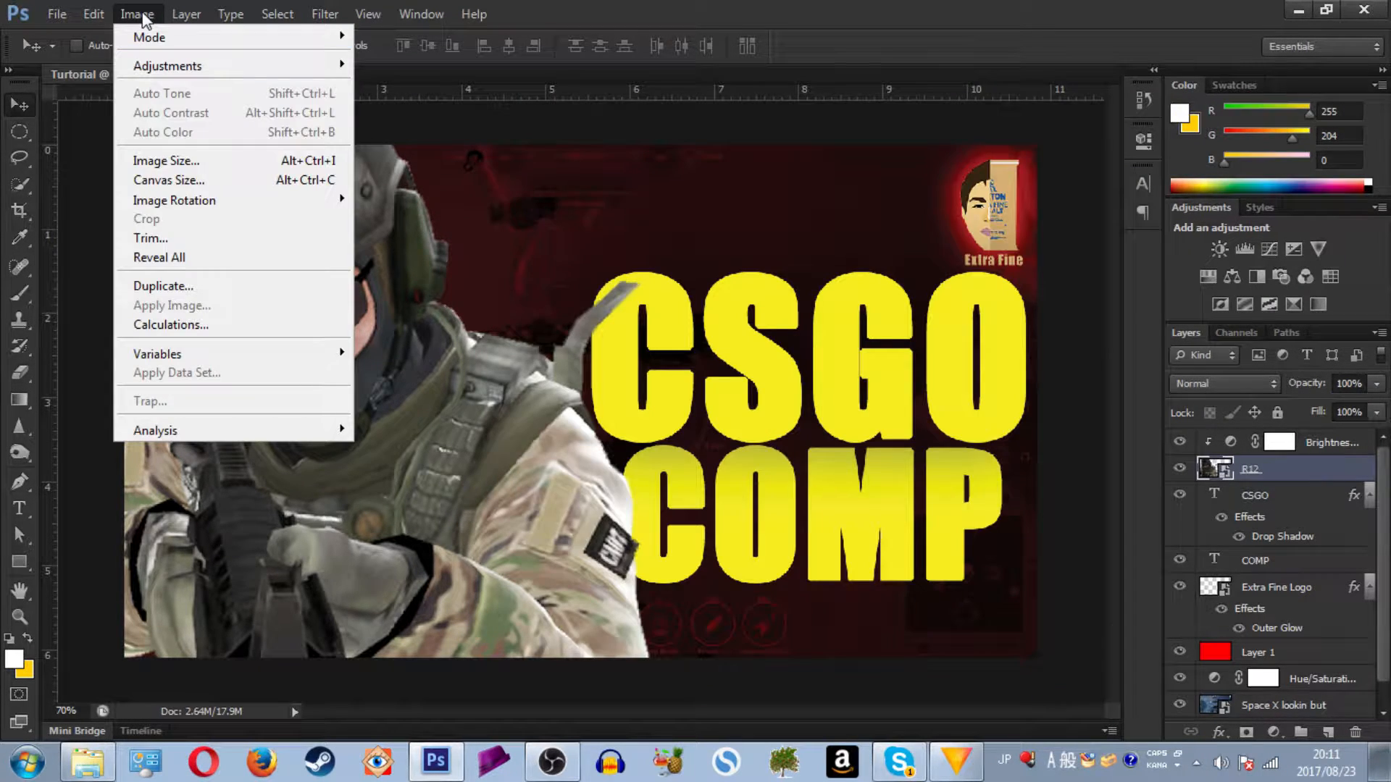
pyautogui.click(224, 160)
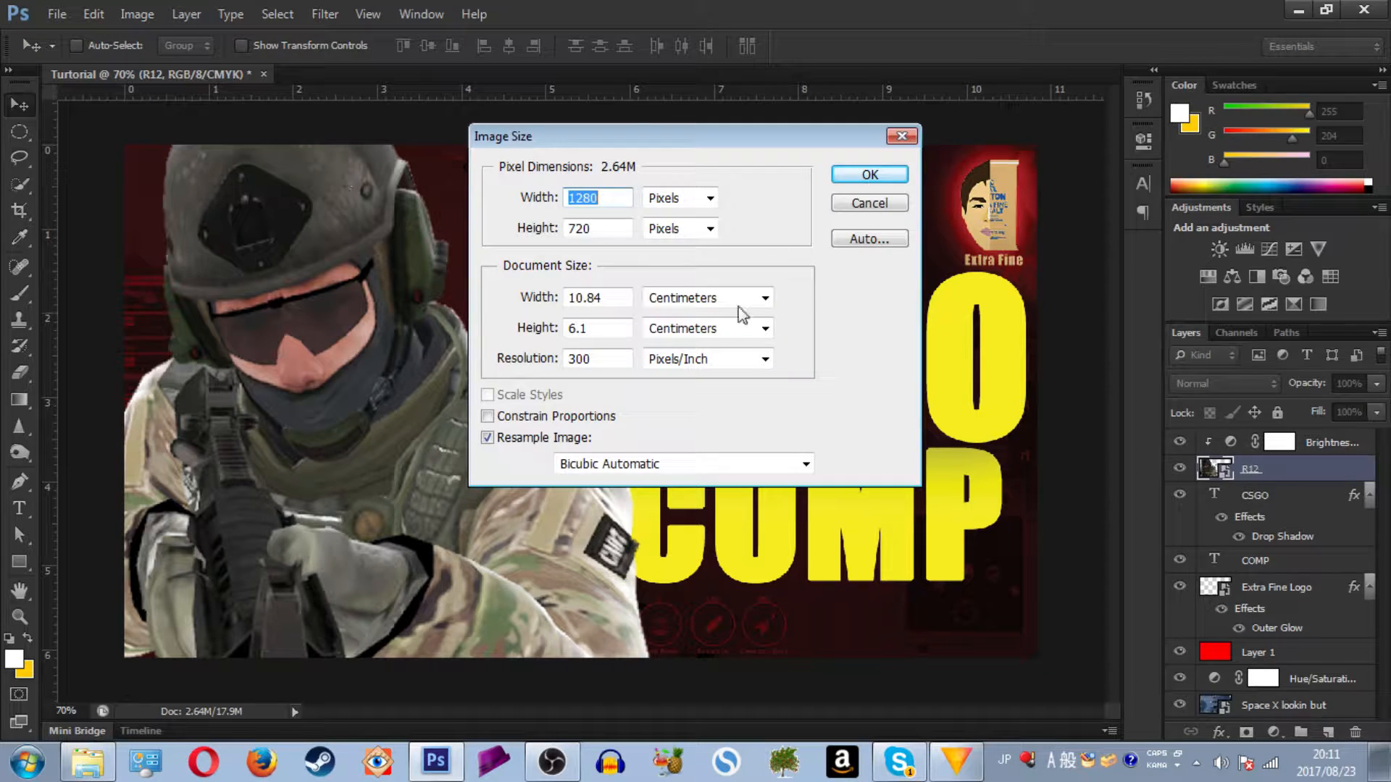
pyautogui.doubleClick(614, 356)
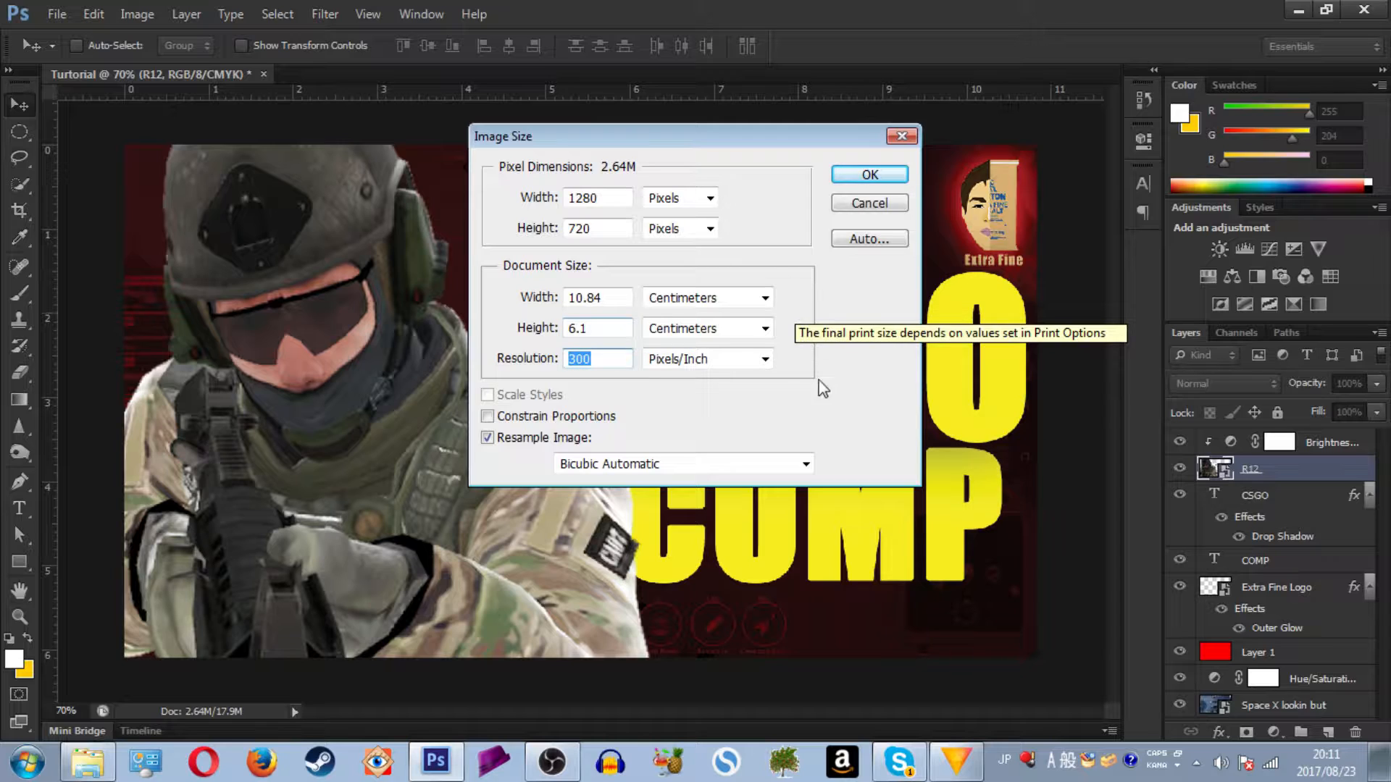
pyautogui.write('600')
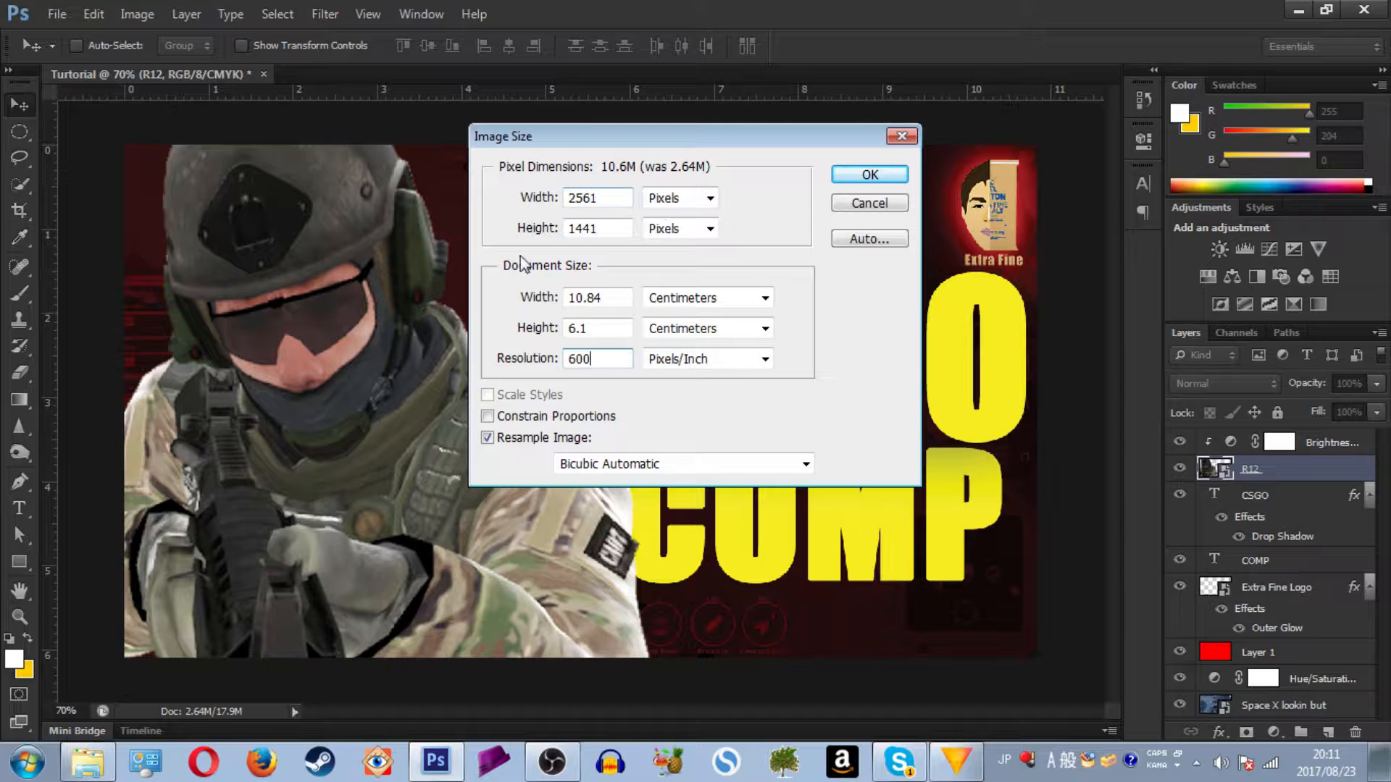
pyautogui.click(872, 203)
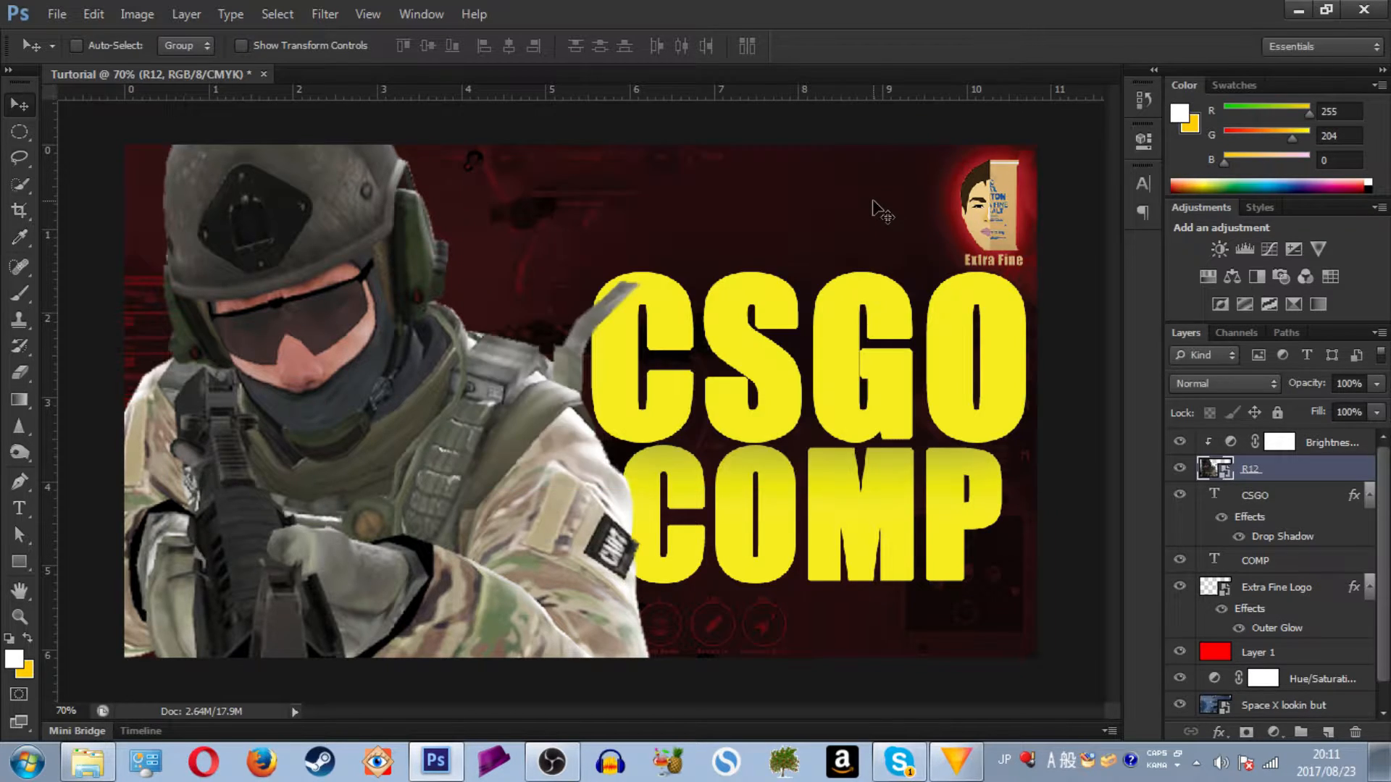